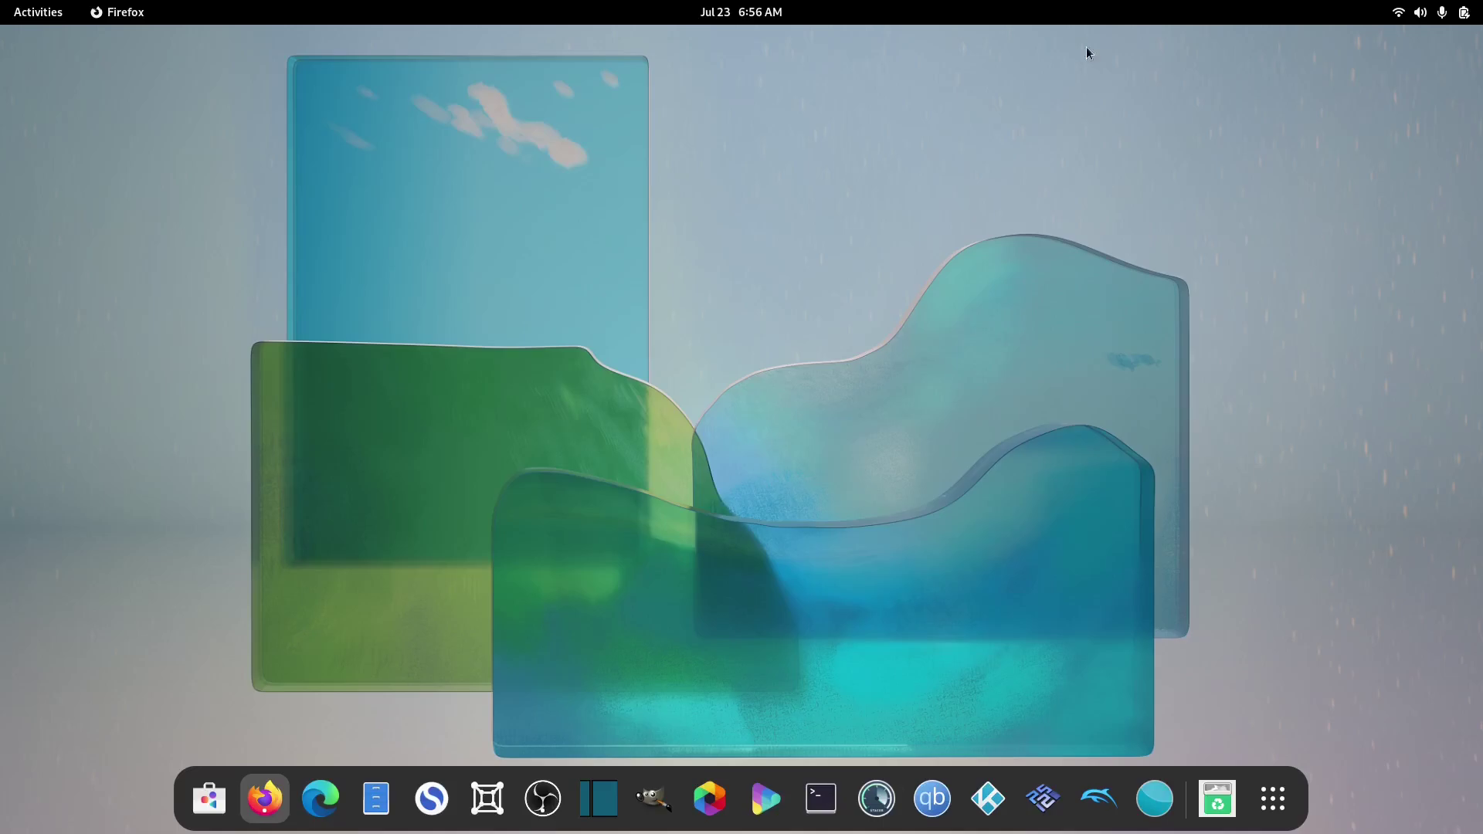
click(379, 804)
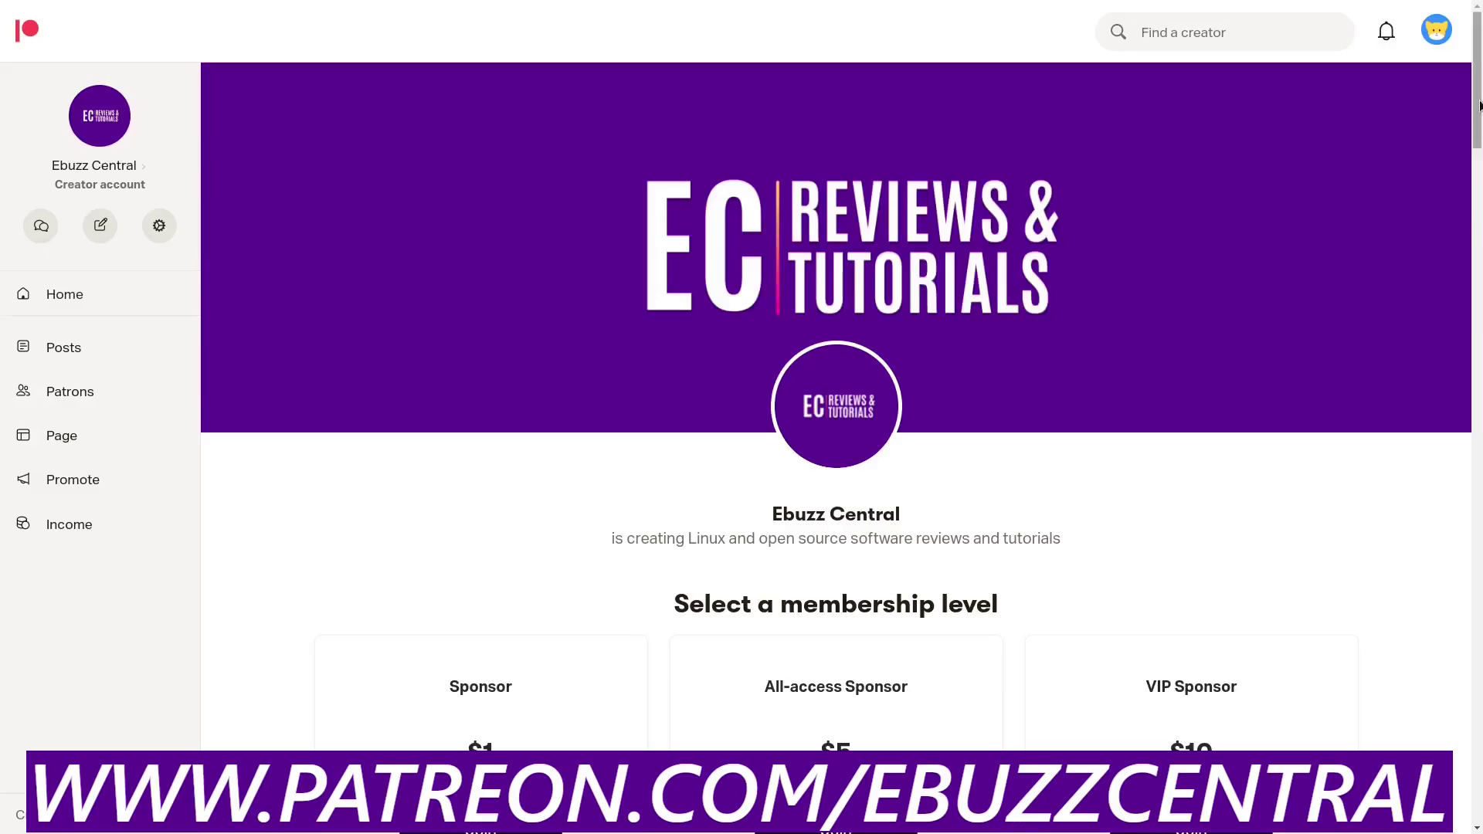
drag(1479, 105, 1478, 404)
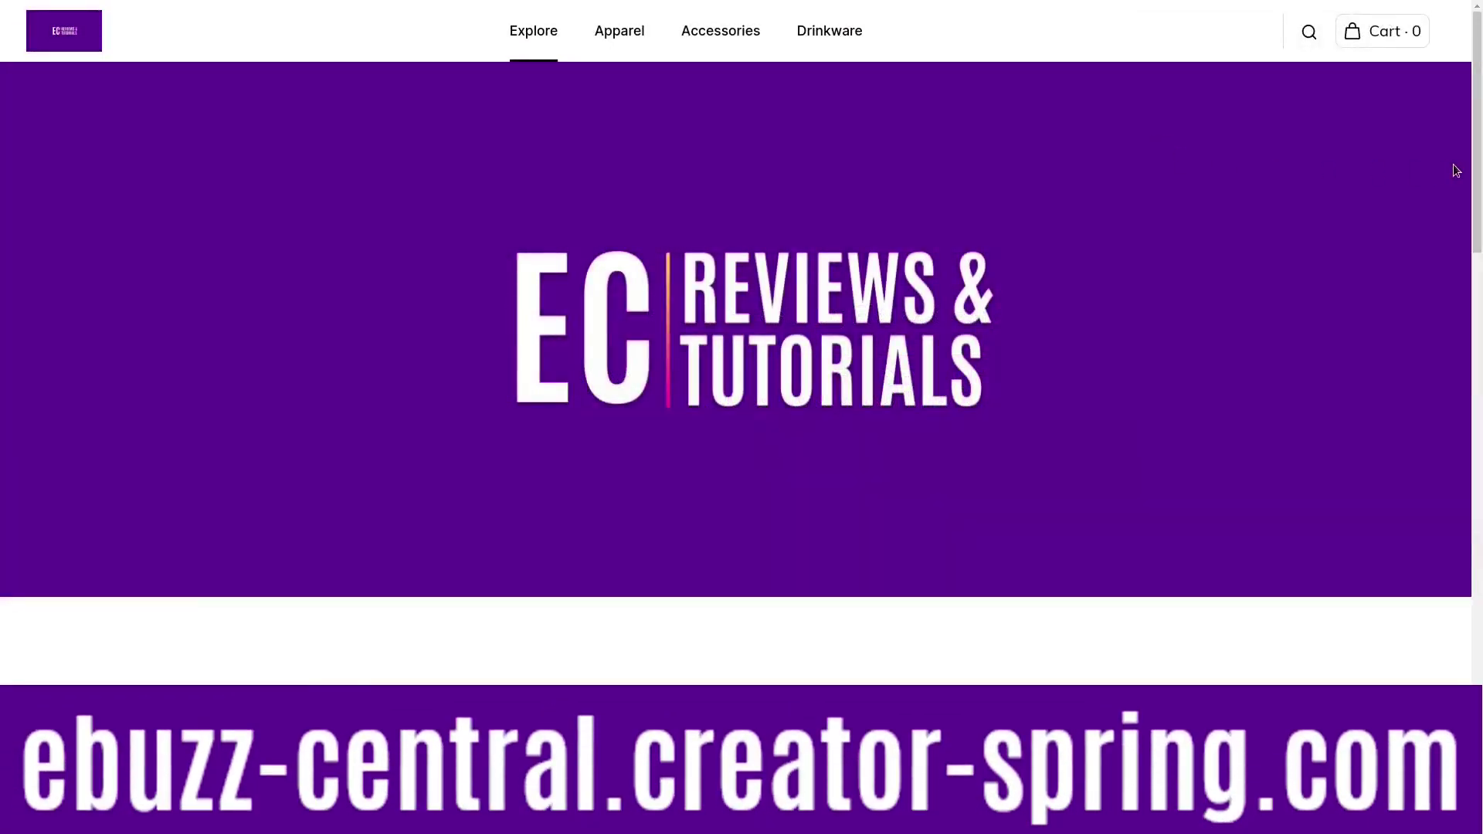
scroll(1467, 164, down, 3)
scroll(741, 371, down, 10)
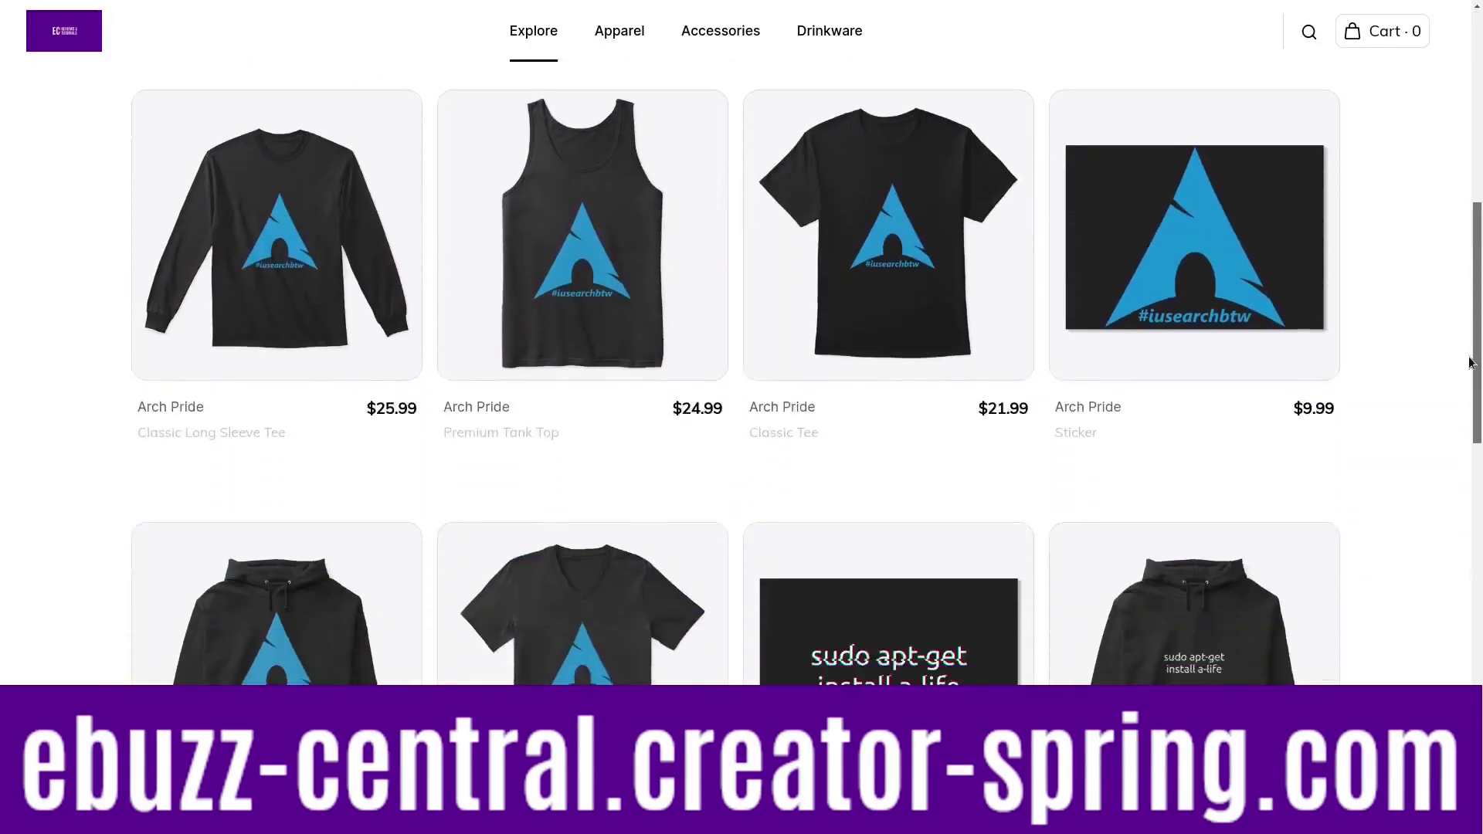
scroll(742, 371, up, 10)
scroll(1374, 151, up, 5)
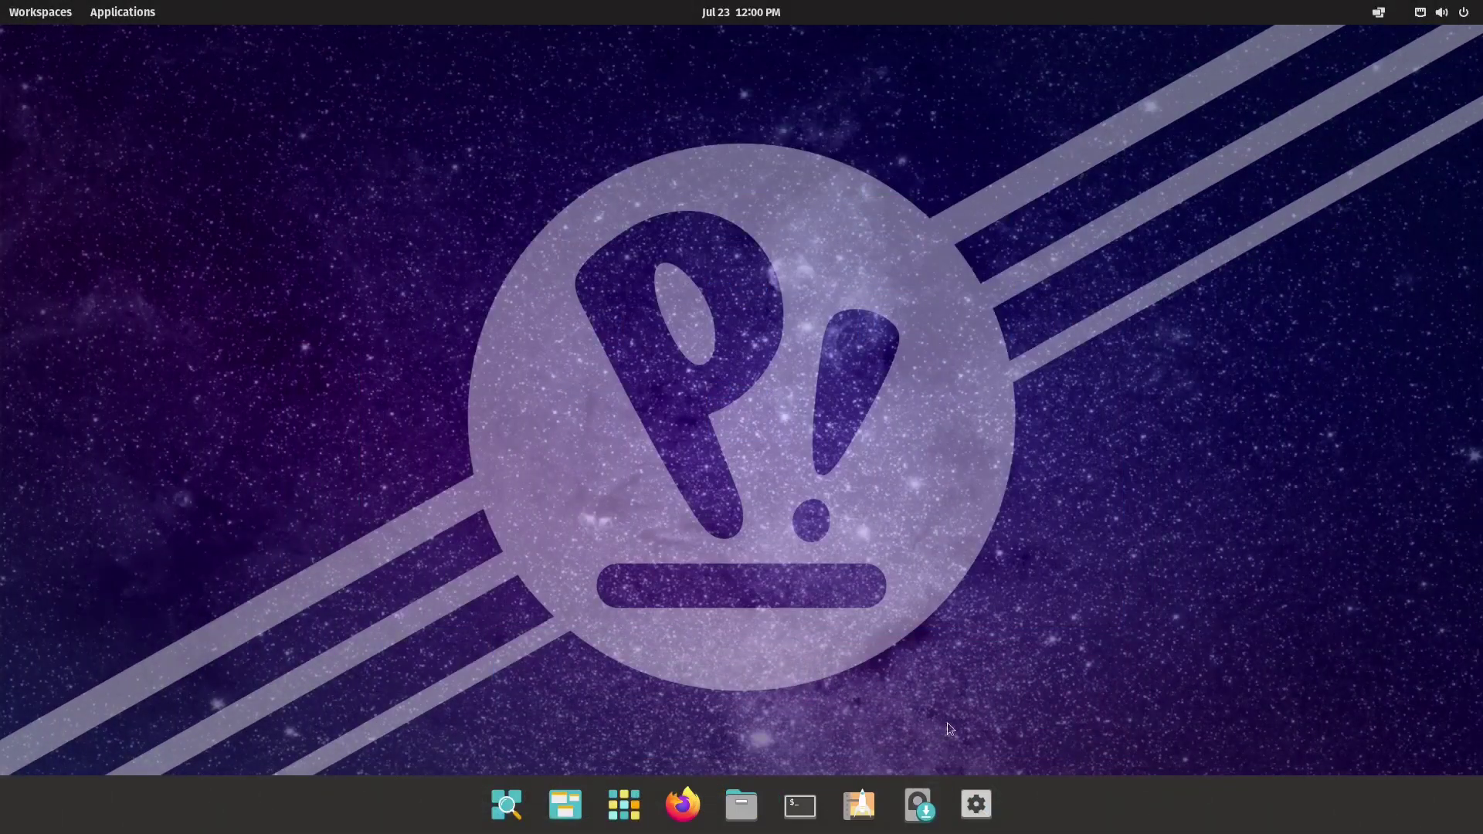
Open the file manager at the Home folder and maximize its window
click(740, 820)
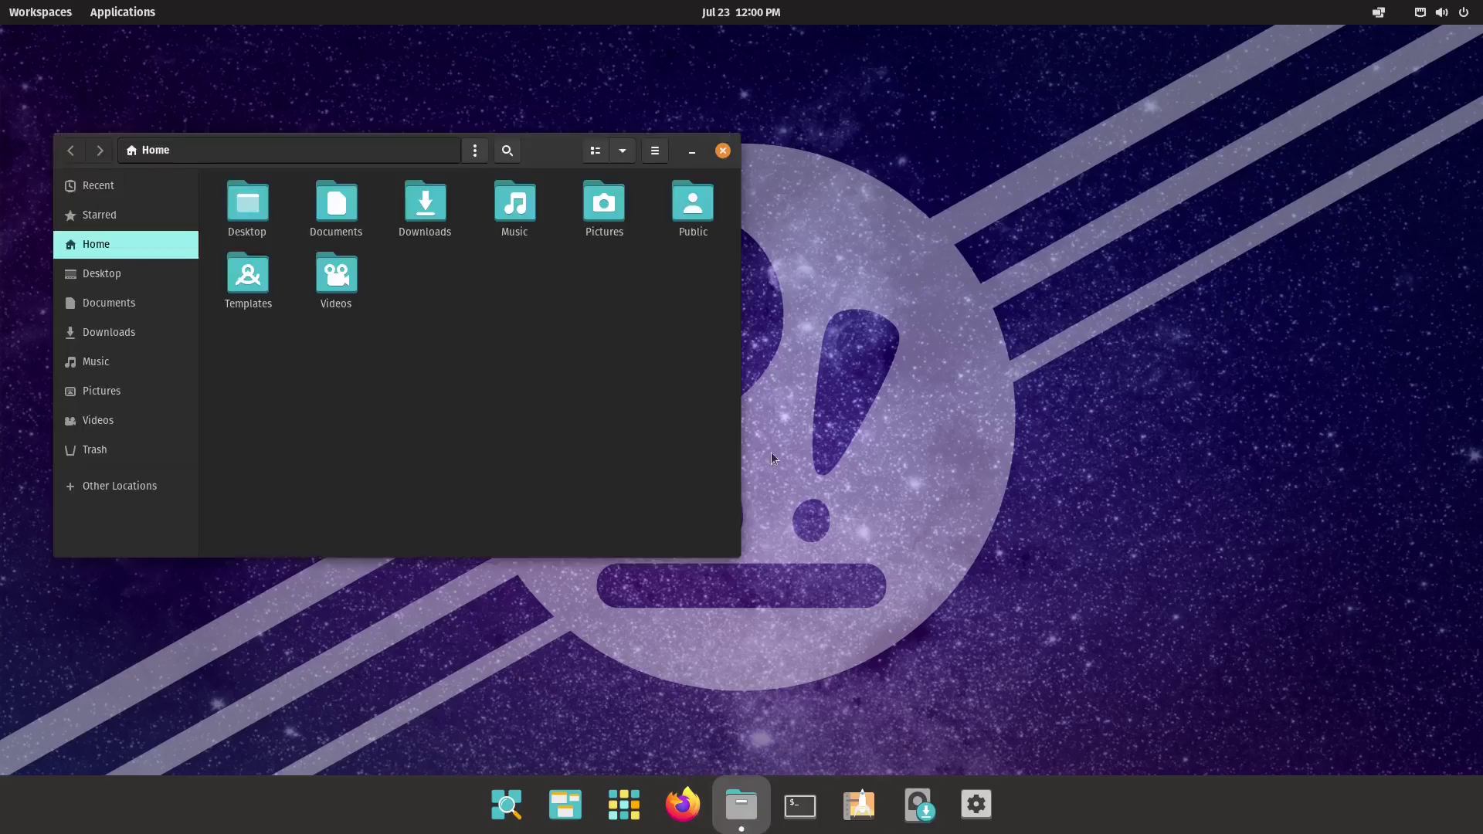
drag(561, 161, 849, 211)
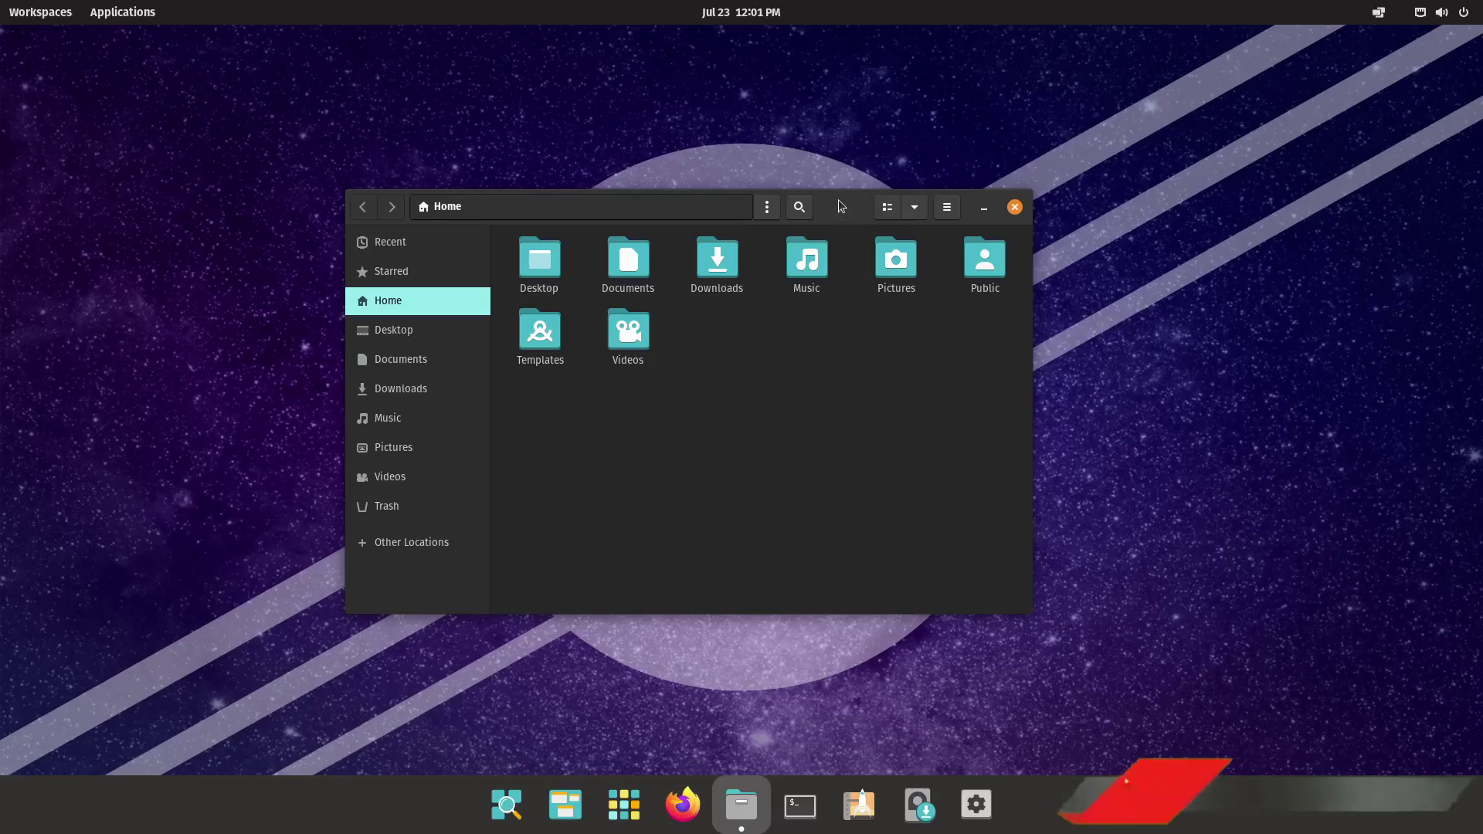
double_click(842, 208)
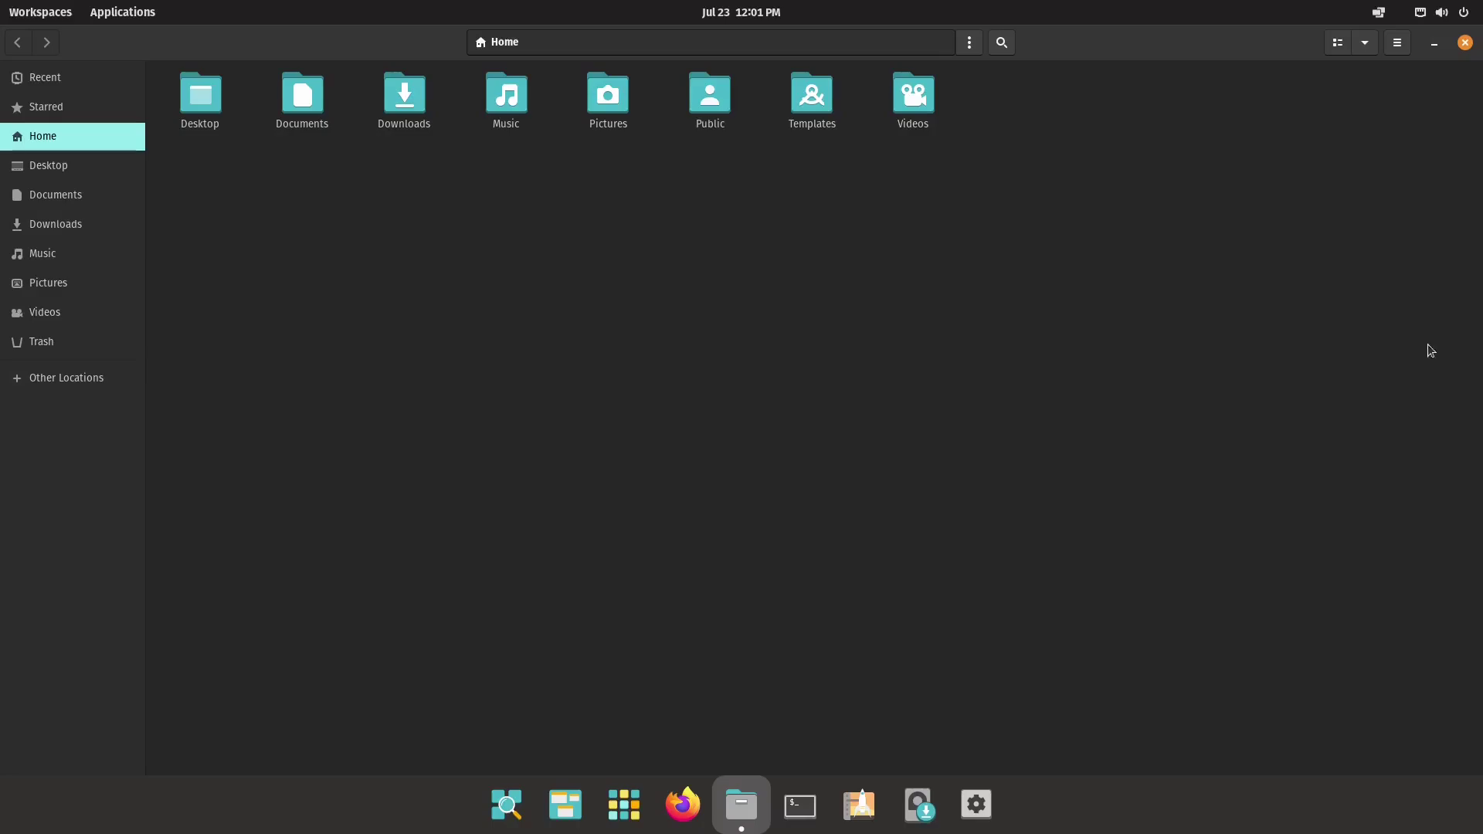
Set the first icon view caption to Size in the file manager's preferences
click(1398, 44)
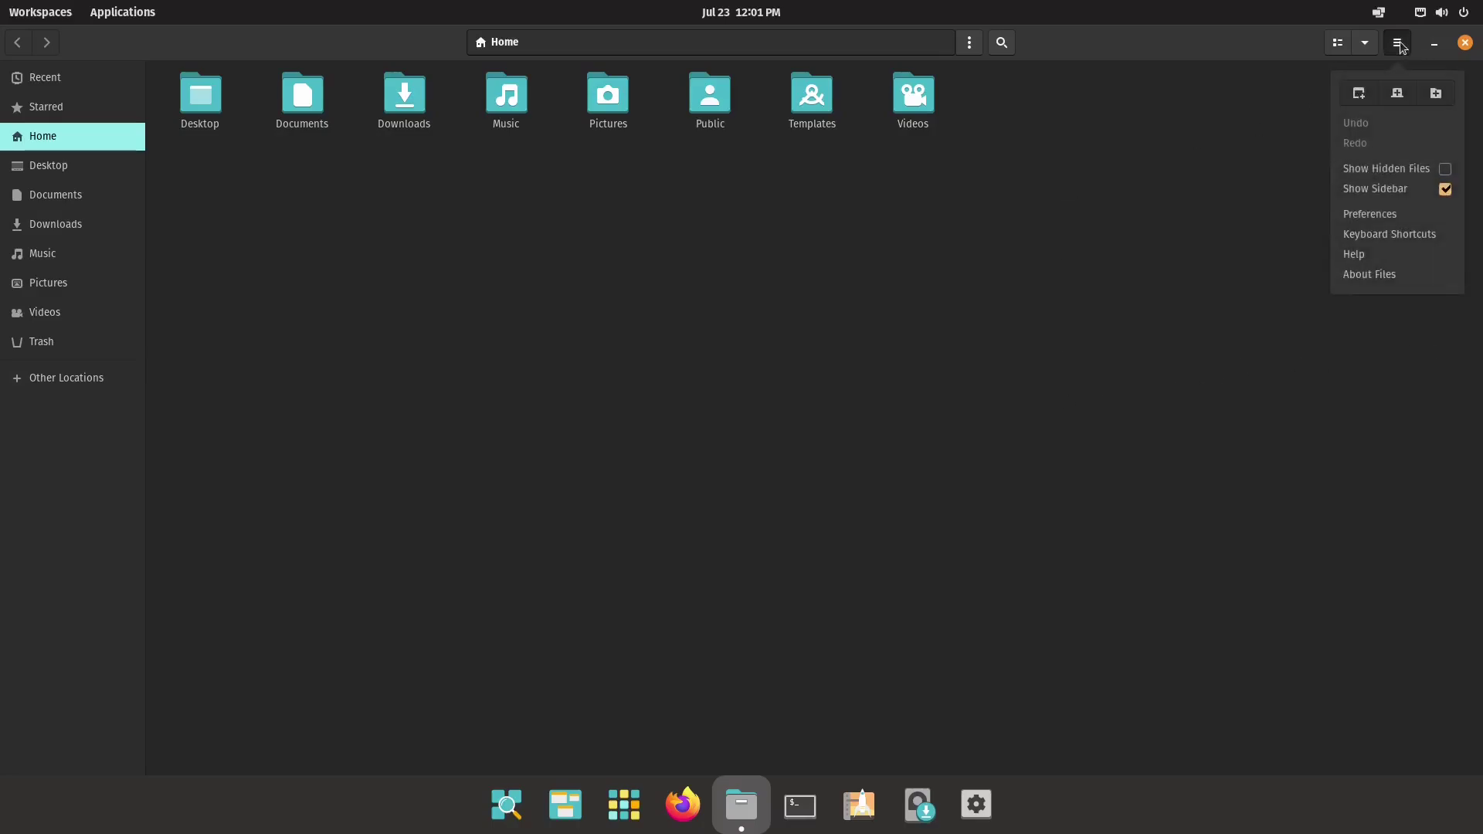
click(1374, 219)
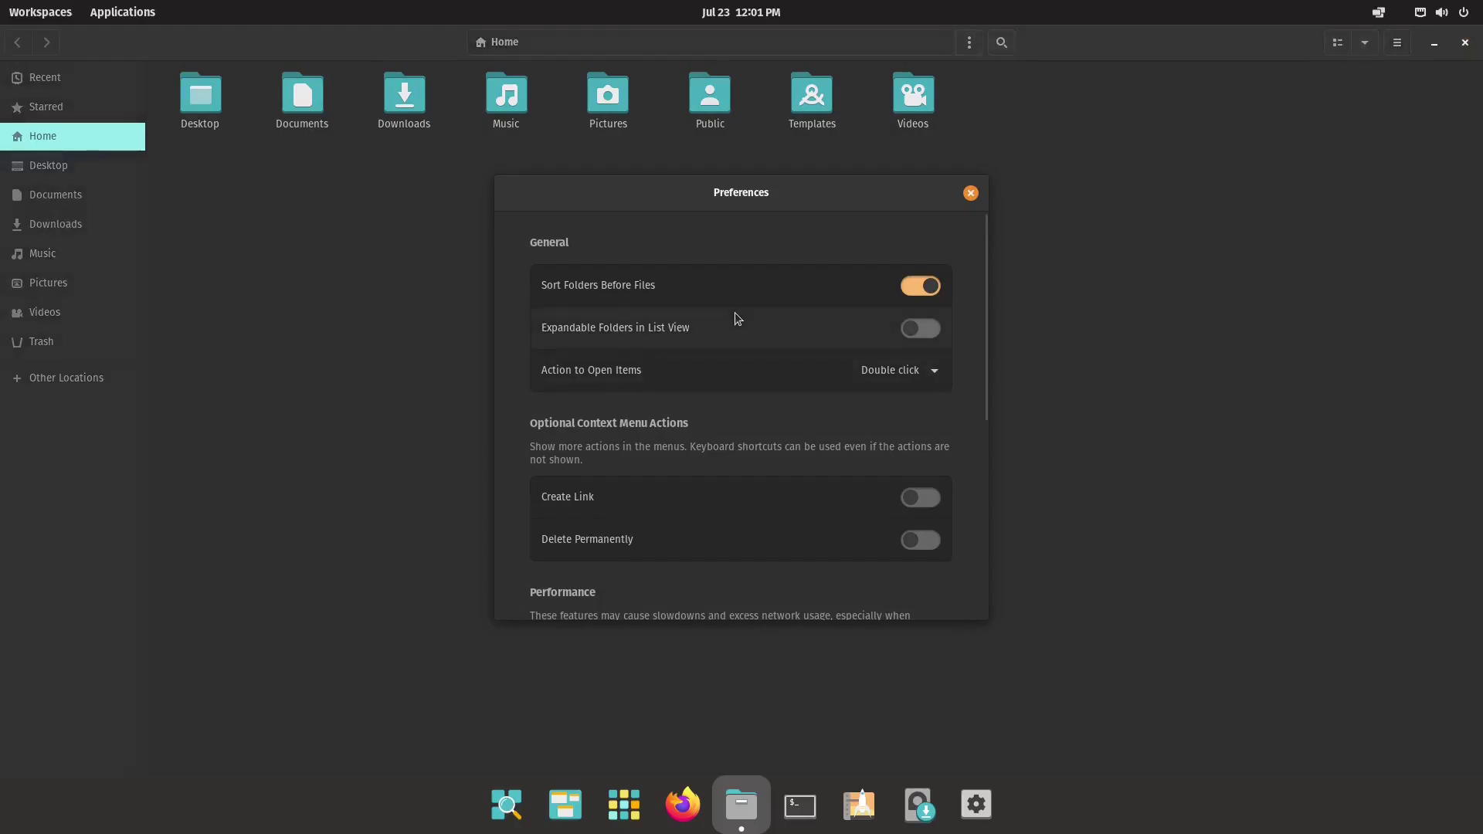
scroll(729, 292, down, 5)
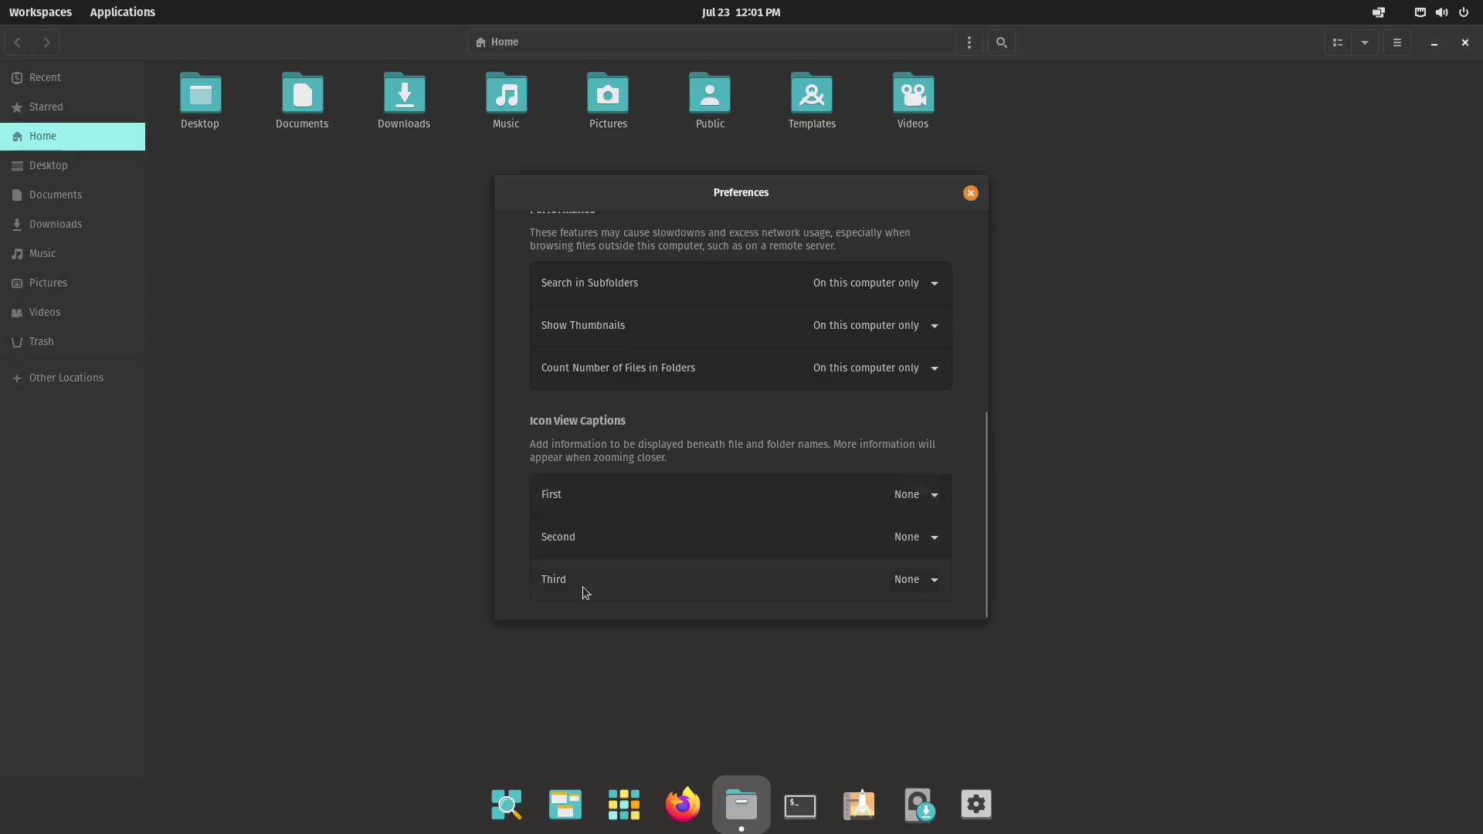
click(919, 498)
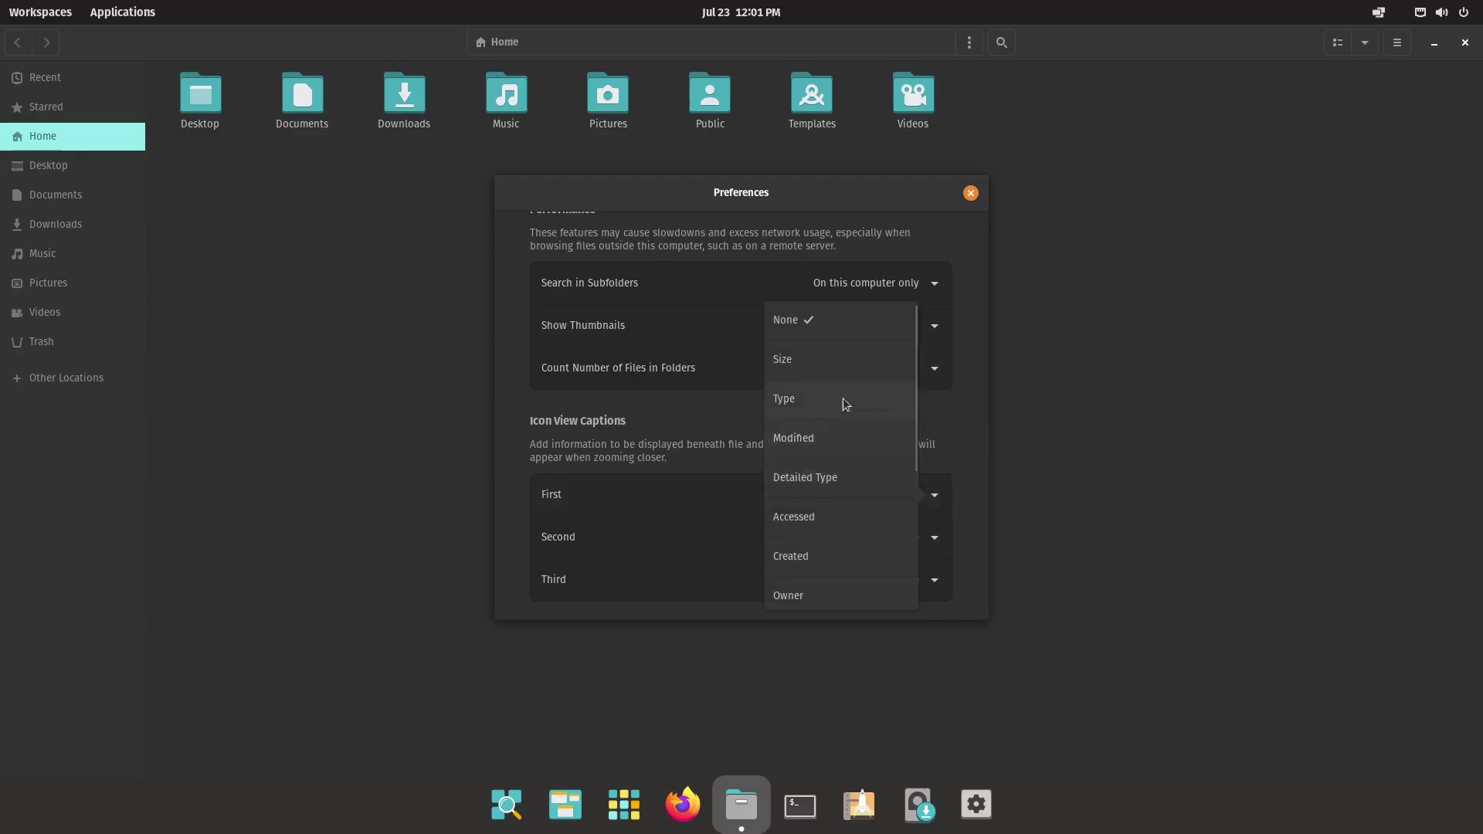
click(799, 364)
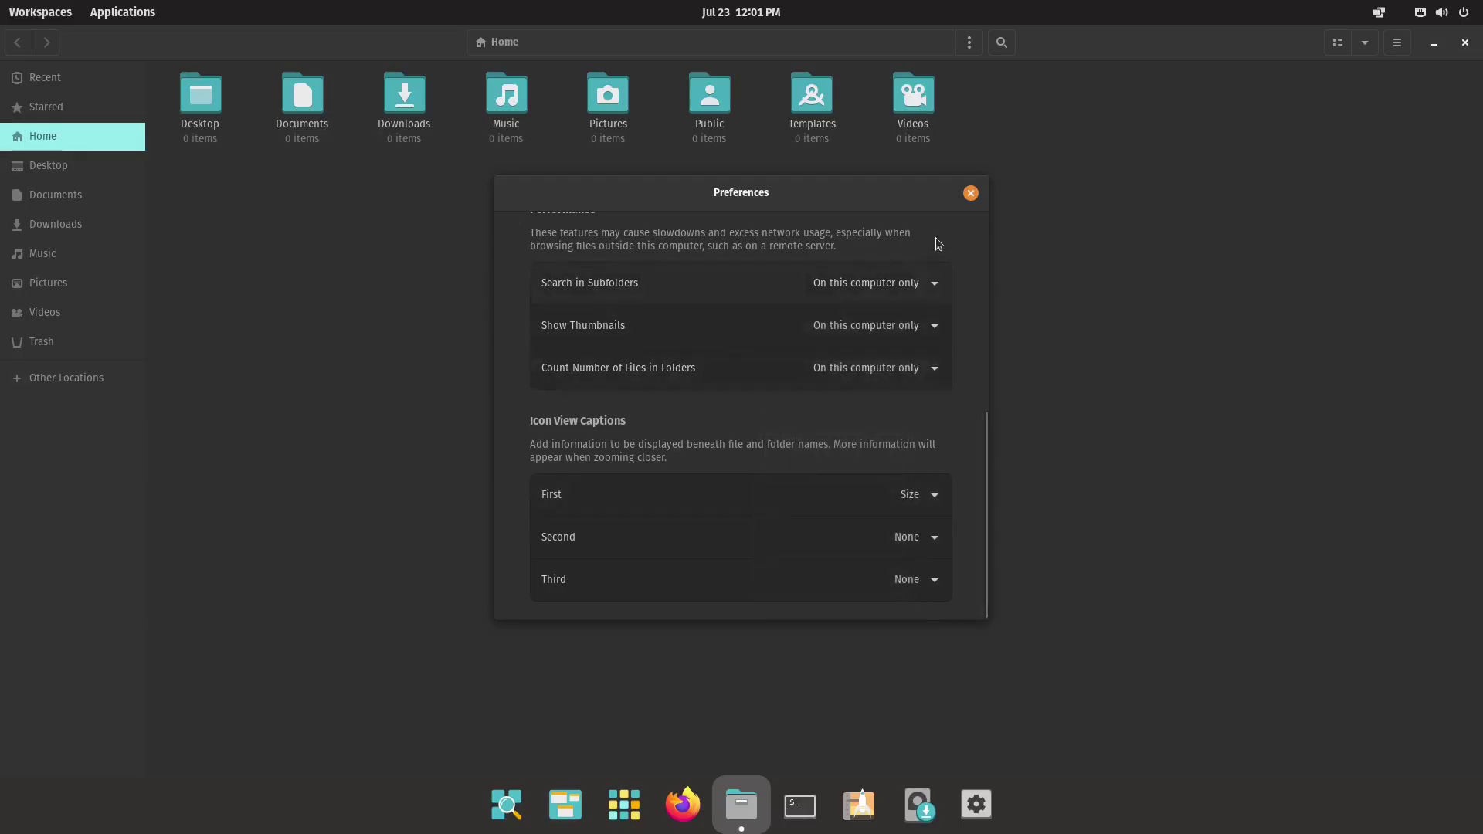
click(971, 193)
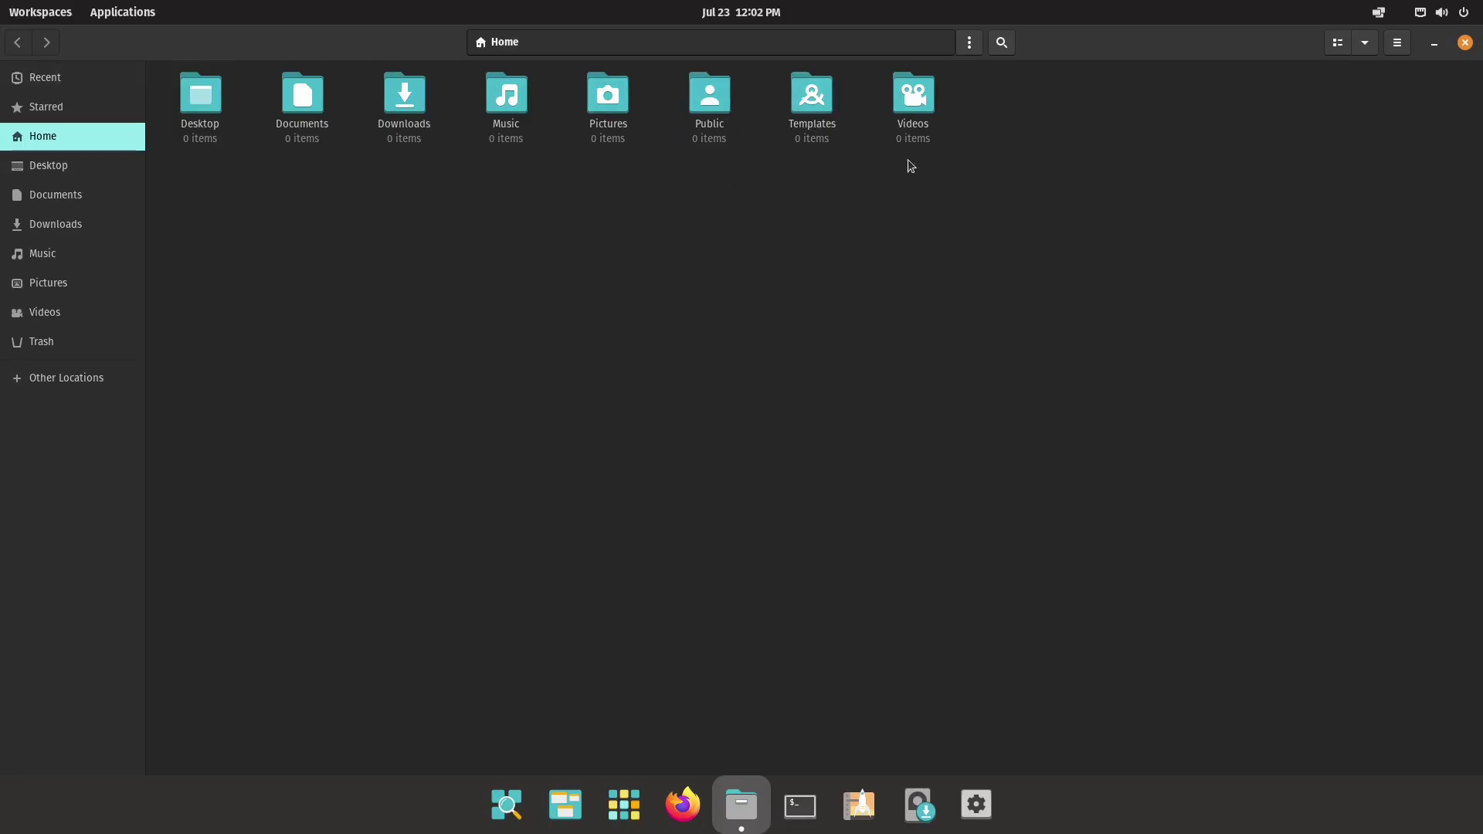
Switch the first icon view caption to None and back to Size in the file manager's preferences
click(1396, 47)
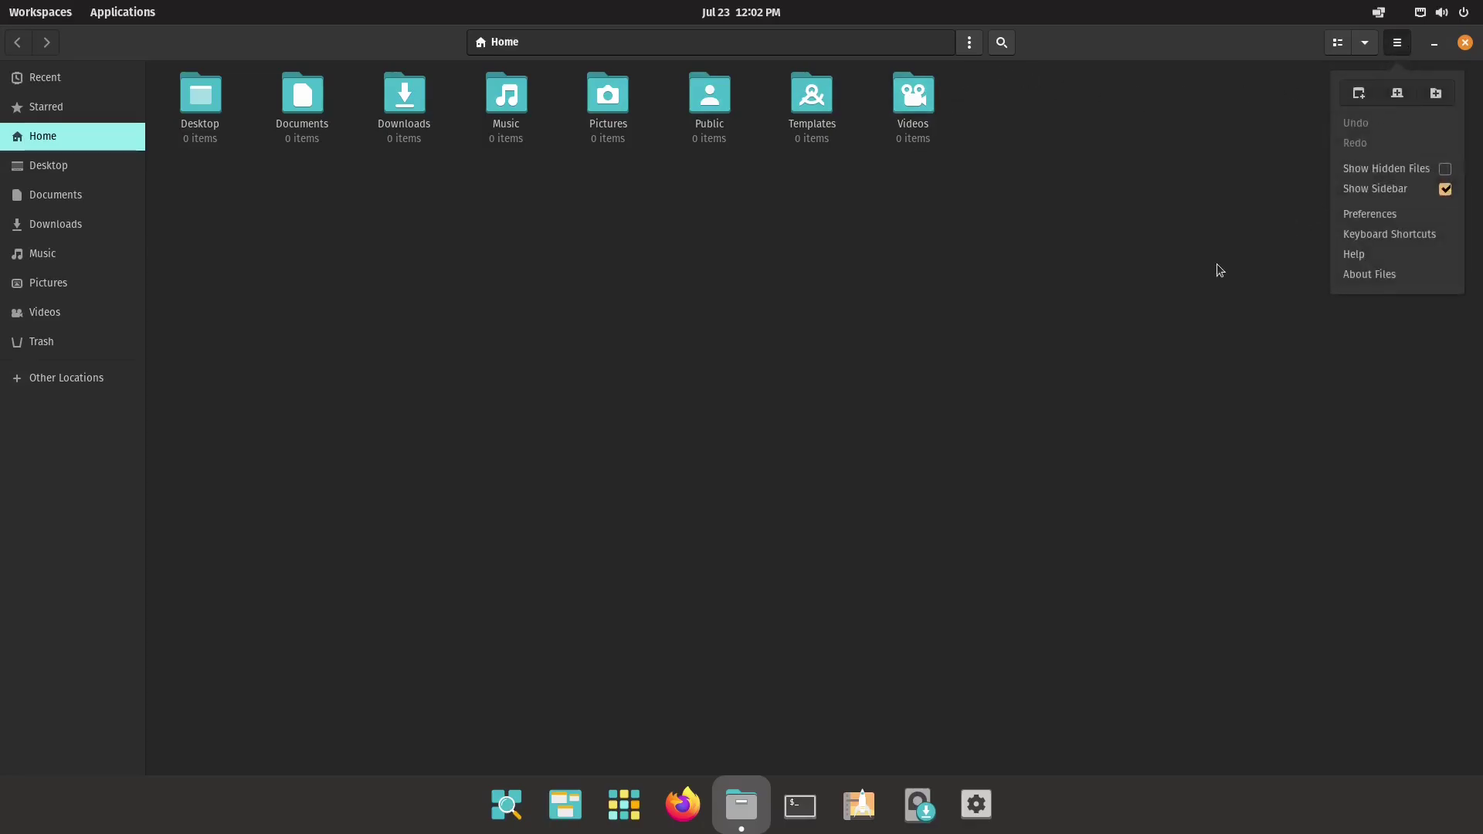
click(1382, 216)
scroll(906, 364, down, 5)
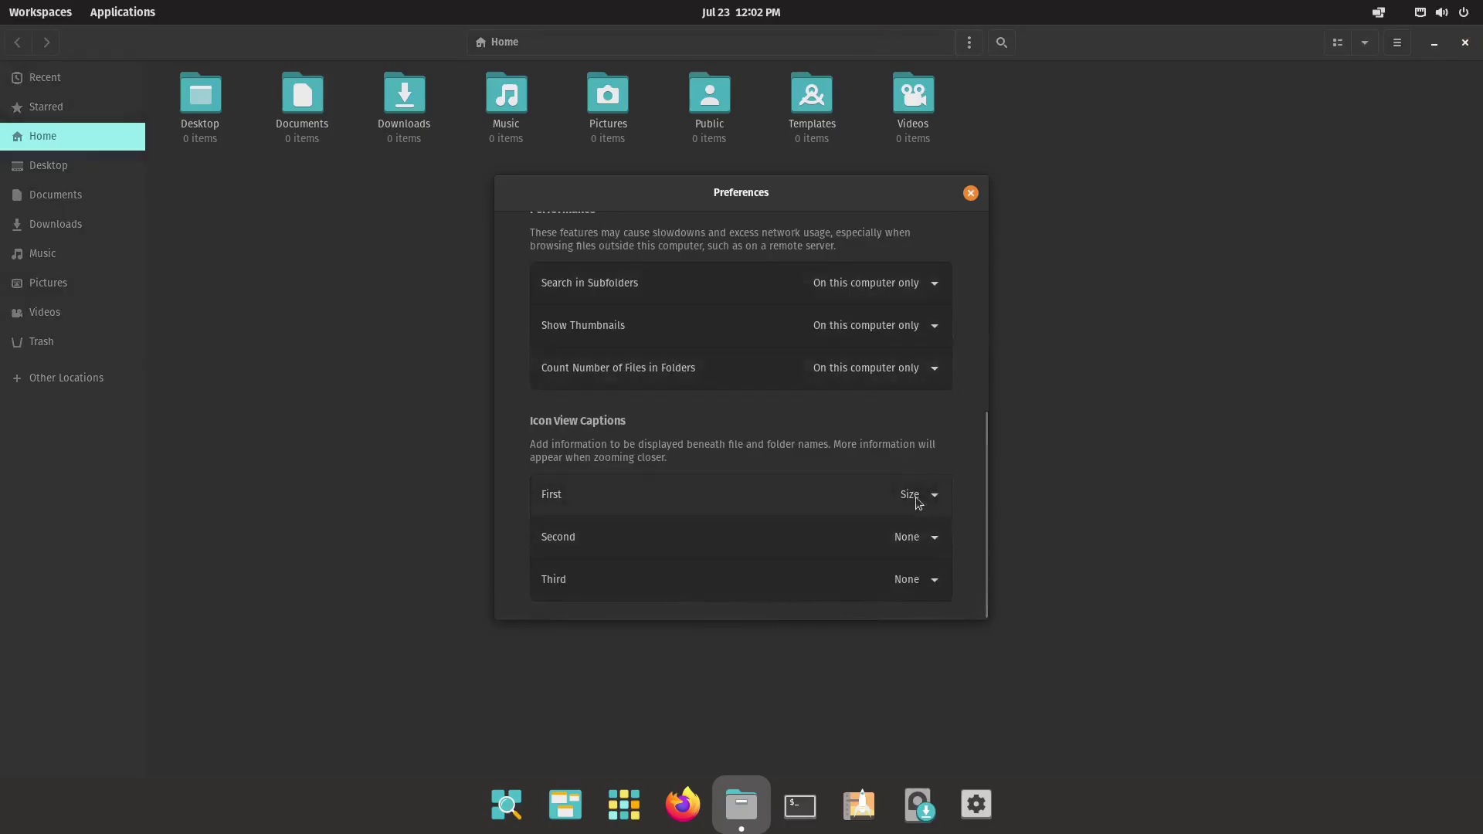
click(918, 502)
click(824, 321)
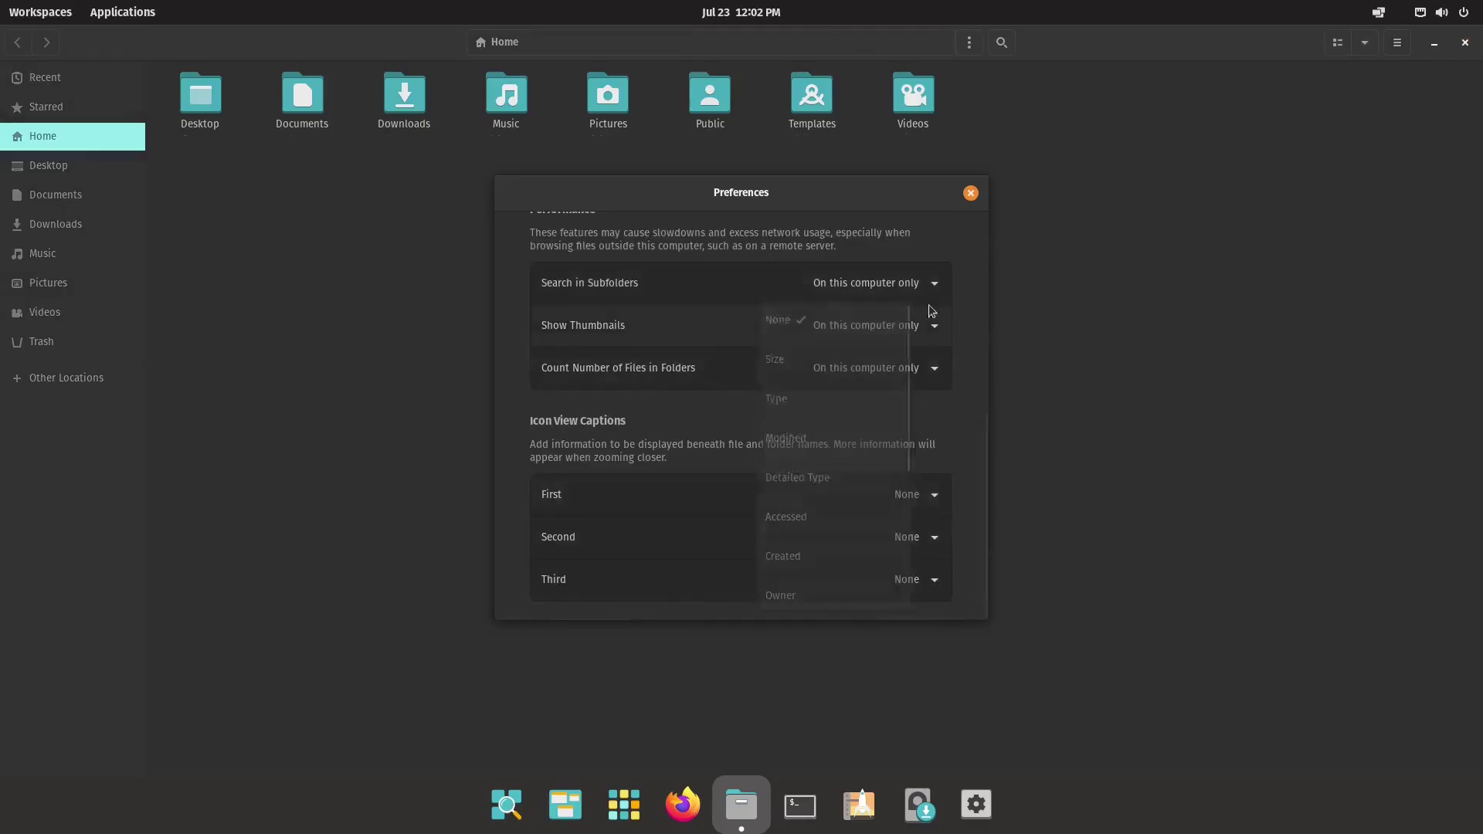
click(916, 503)
click(823, 369)
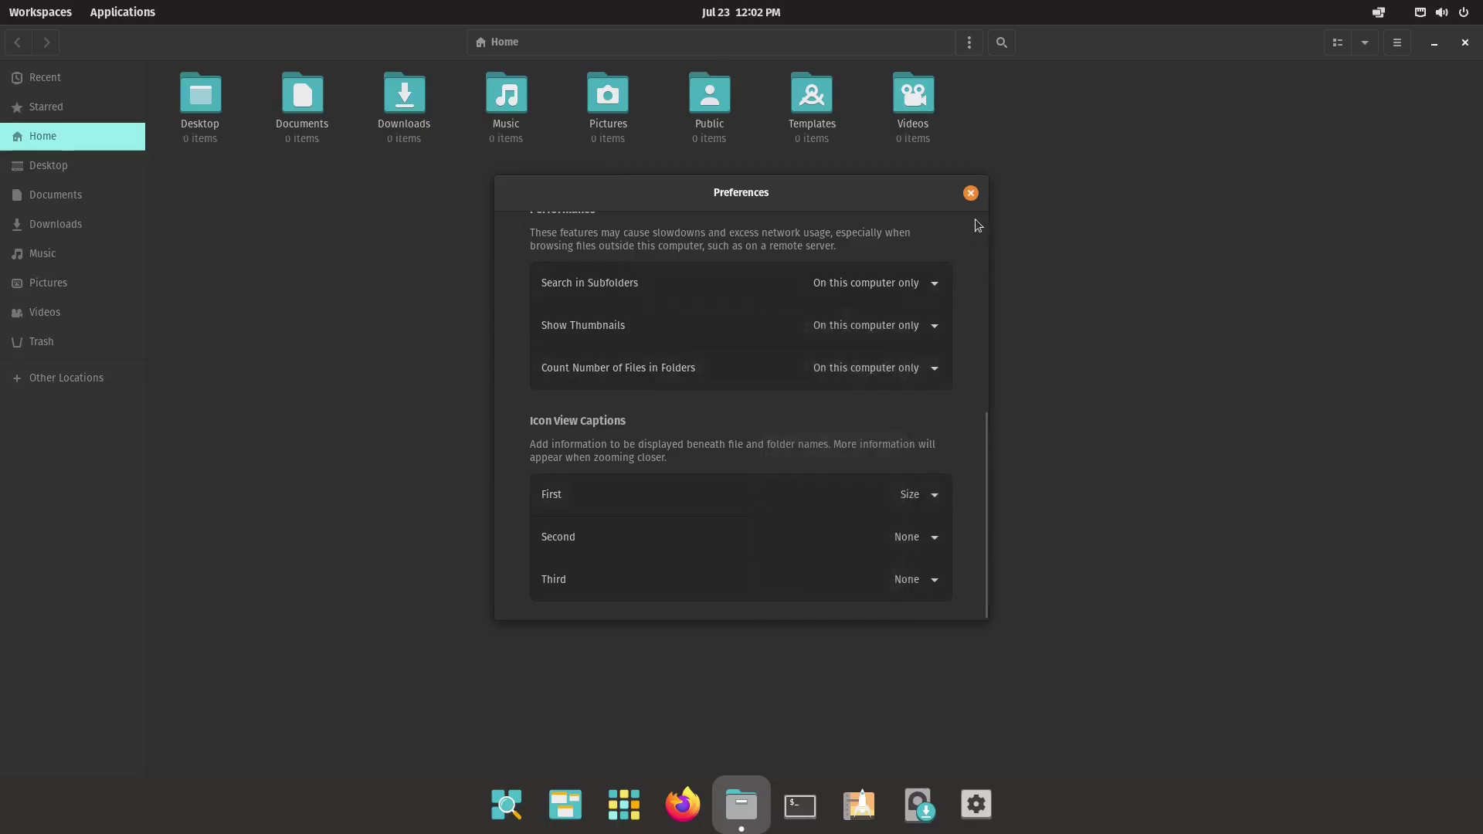
click(971, 192)
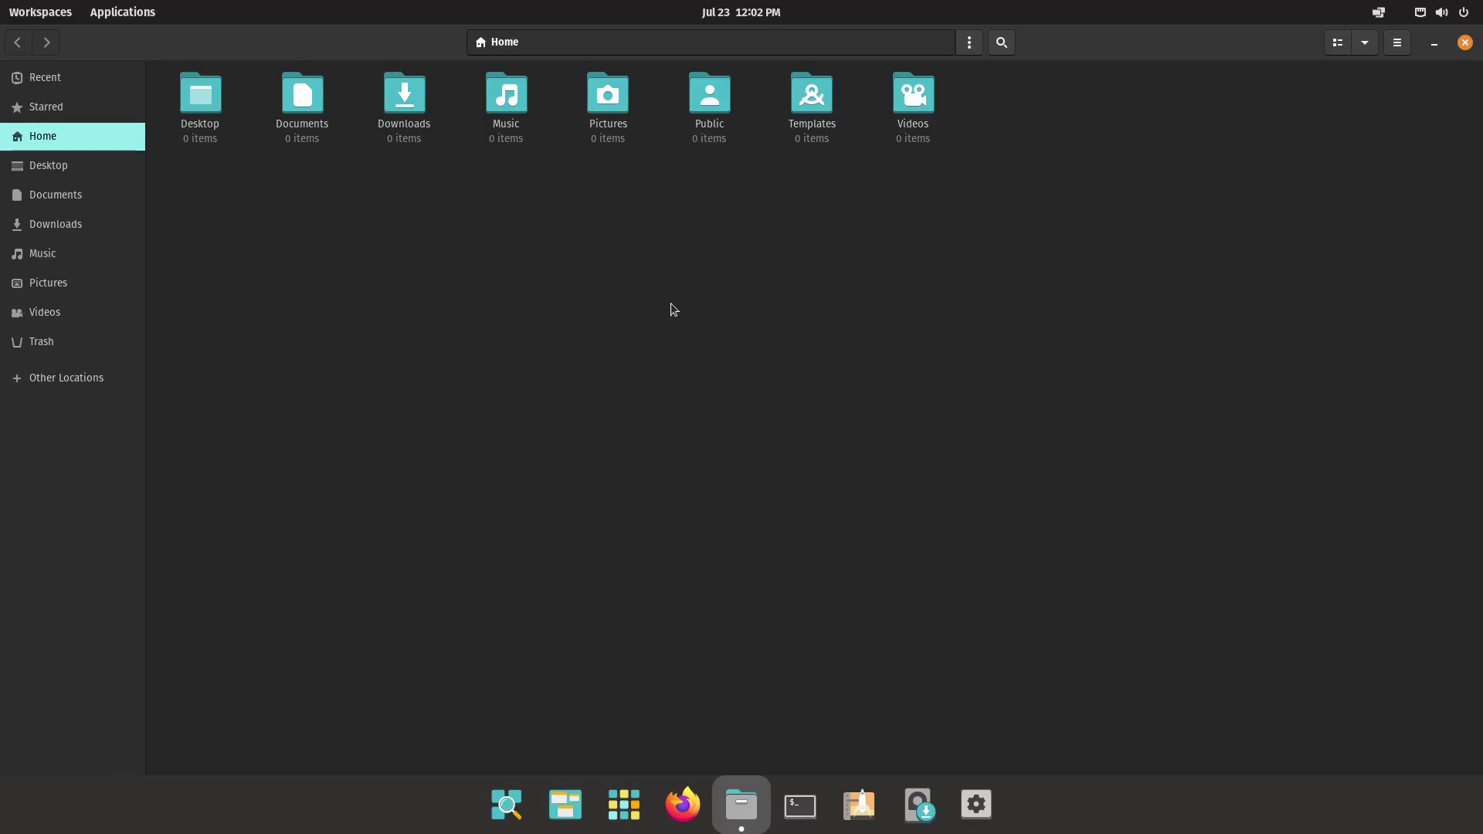
Examine which actions are offered for the Music folder, looking at the deletion options
right_click(500, 101)
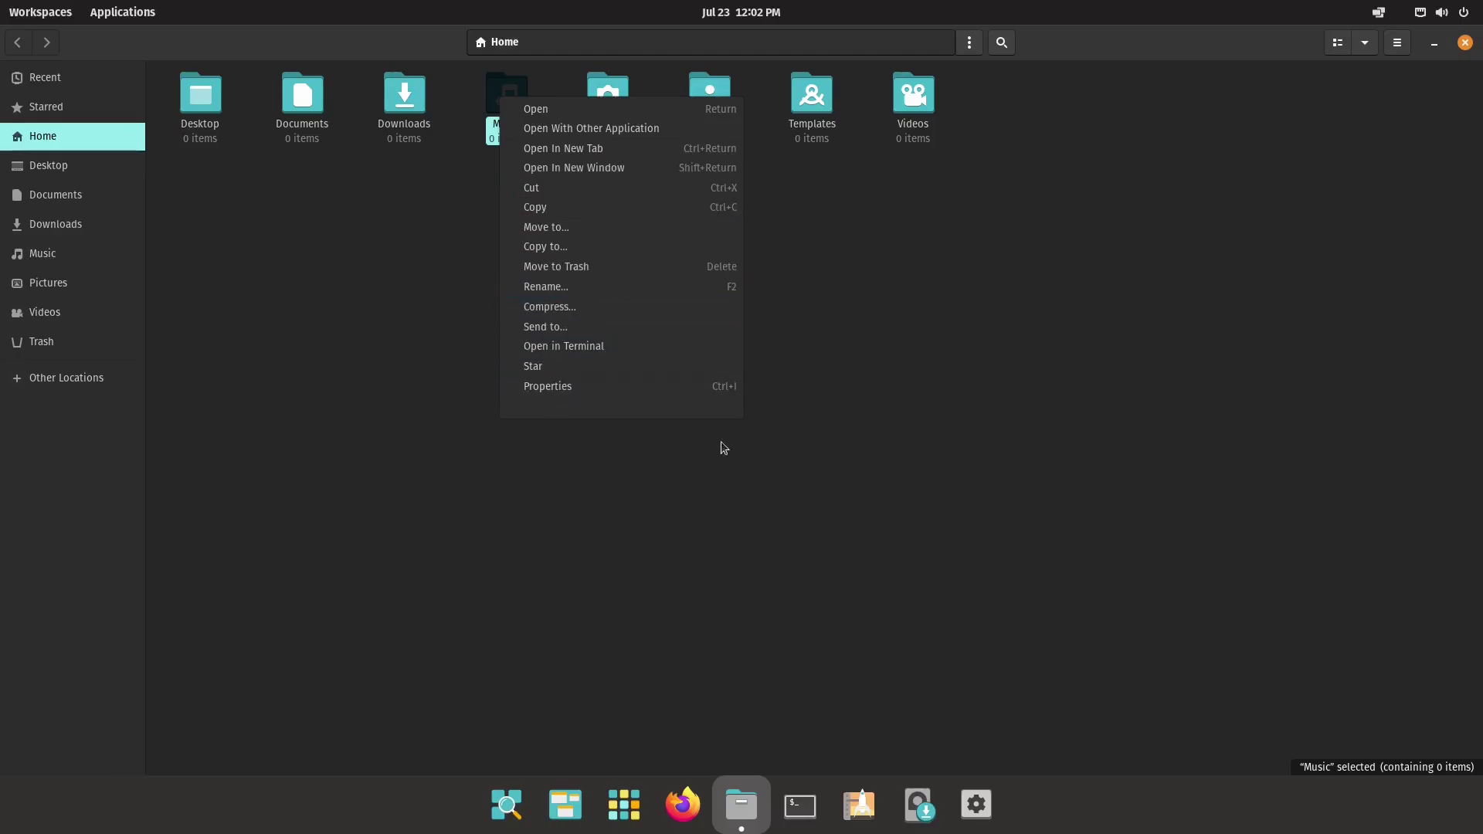
key(Up)
key(Up)
key(Up)
key(Up)
click(1089, 335)
Enable the optional Delete Permanently action in the file manager's preferences and check for it among the Music folder's actions
click(1397, 44)
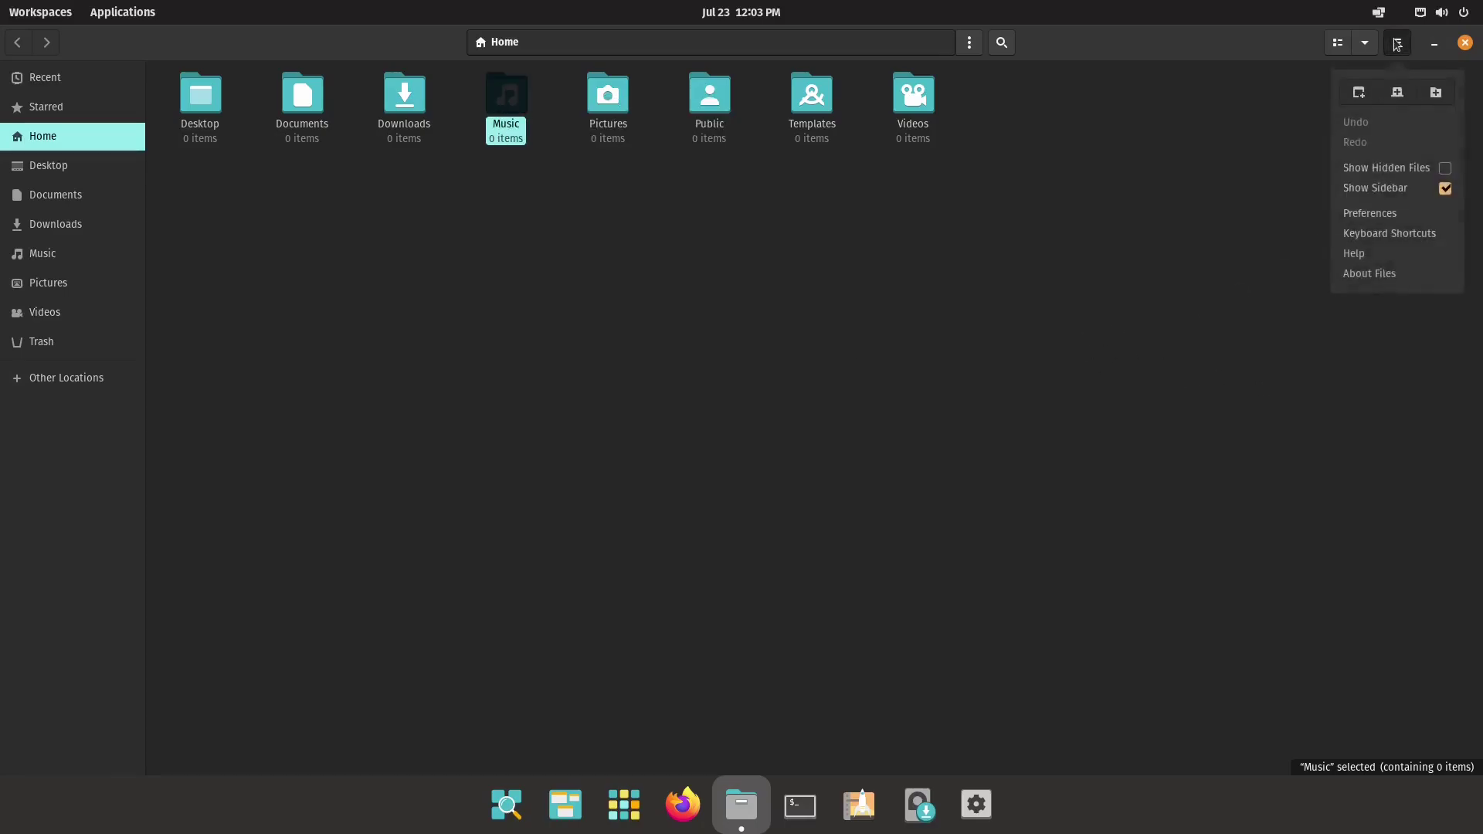
click(1389, 218)
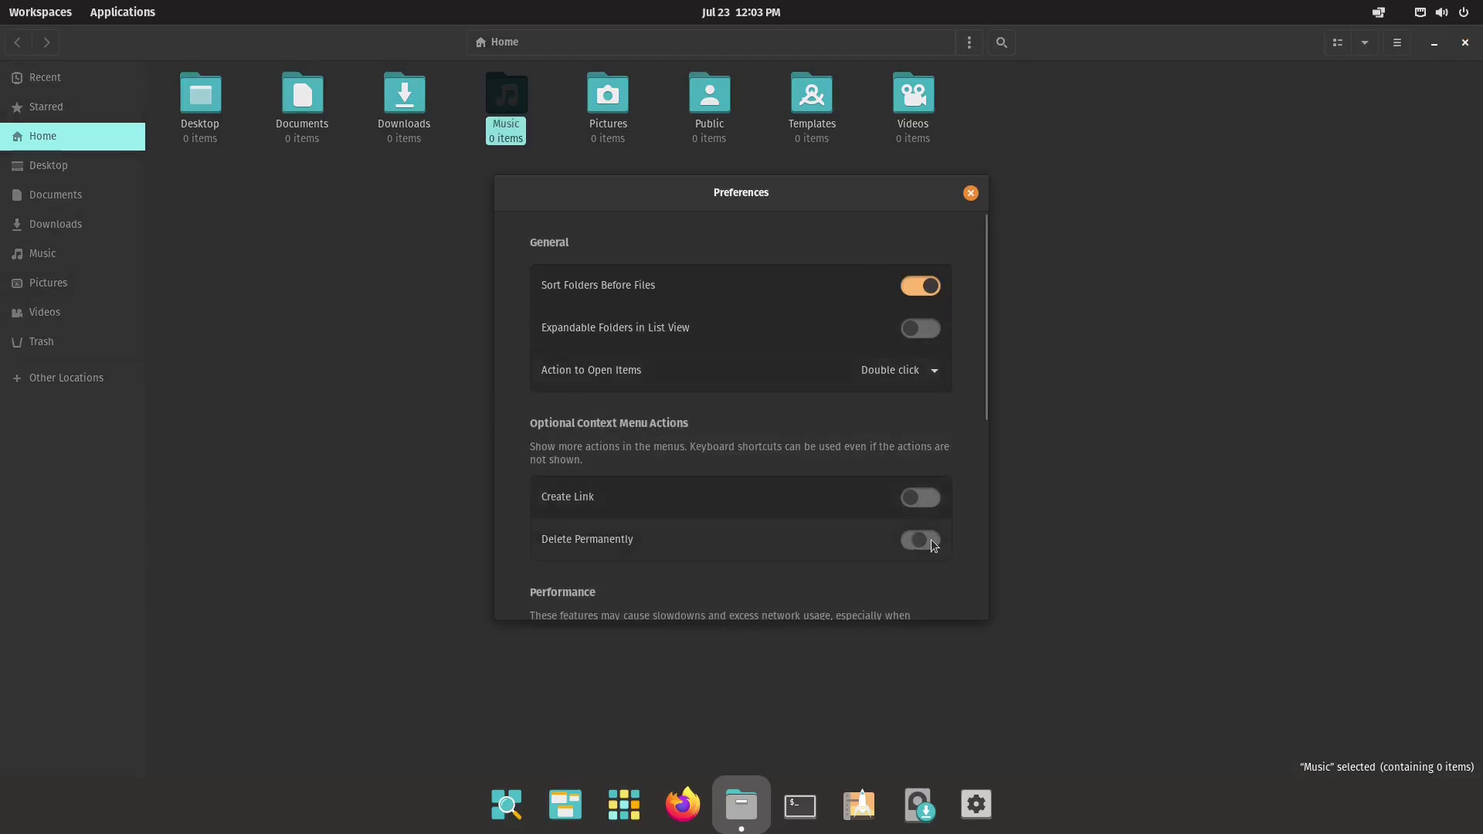
click(970, 193)
right_click(533, 93)
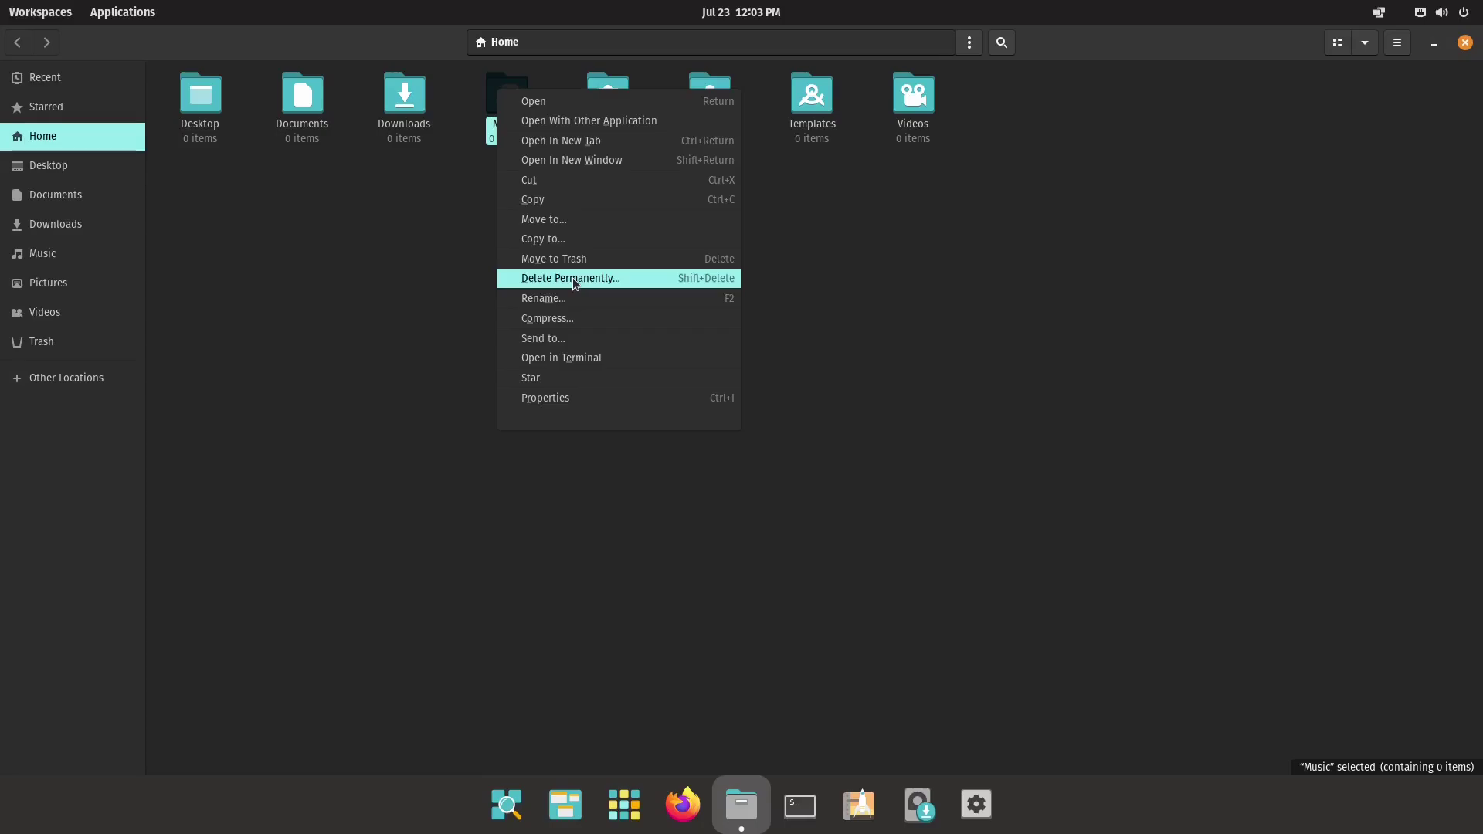
click(993, 307)
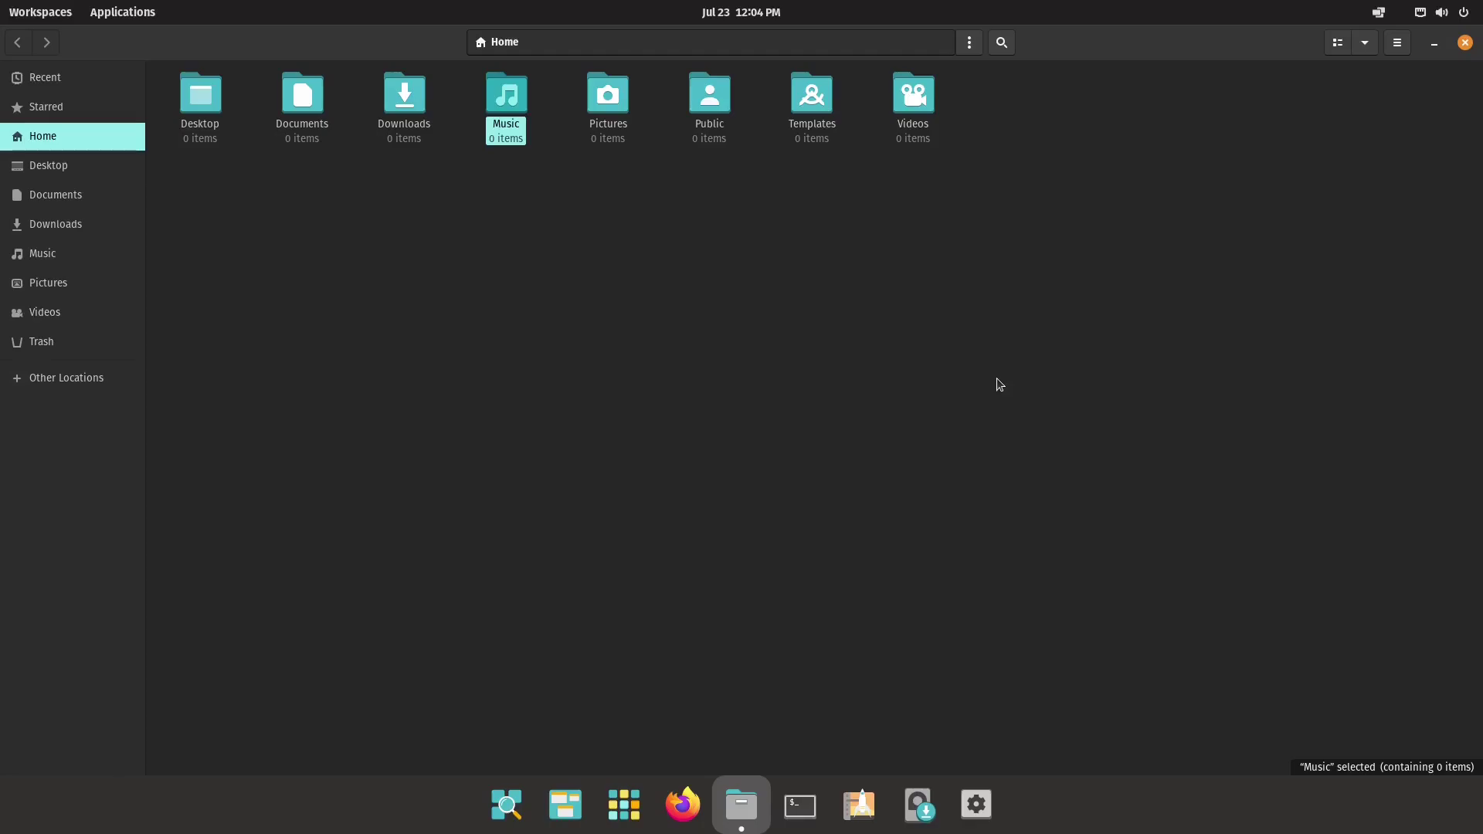
Install the nautilus-wipe package with "sudo apt install nautilus-wipe" in a terminal, accepting the installation
click(800, 805)
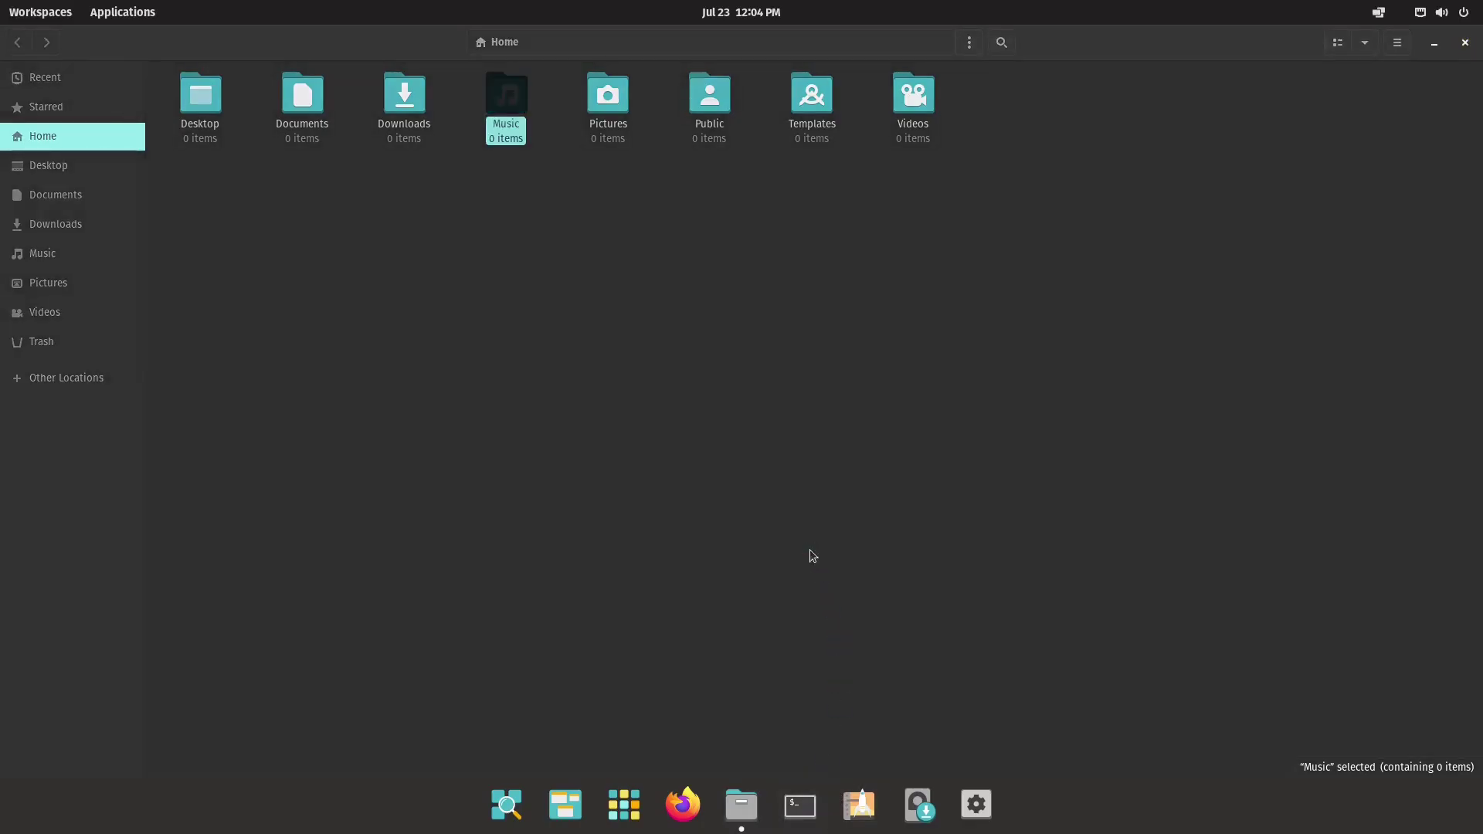
text(sudo )
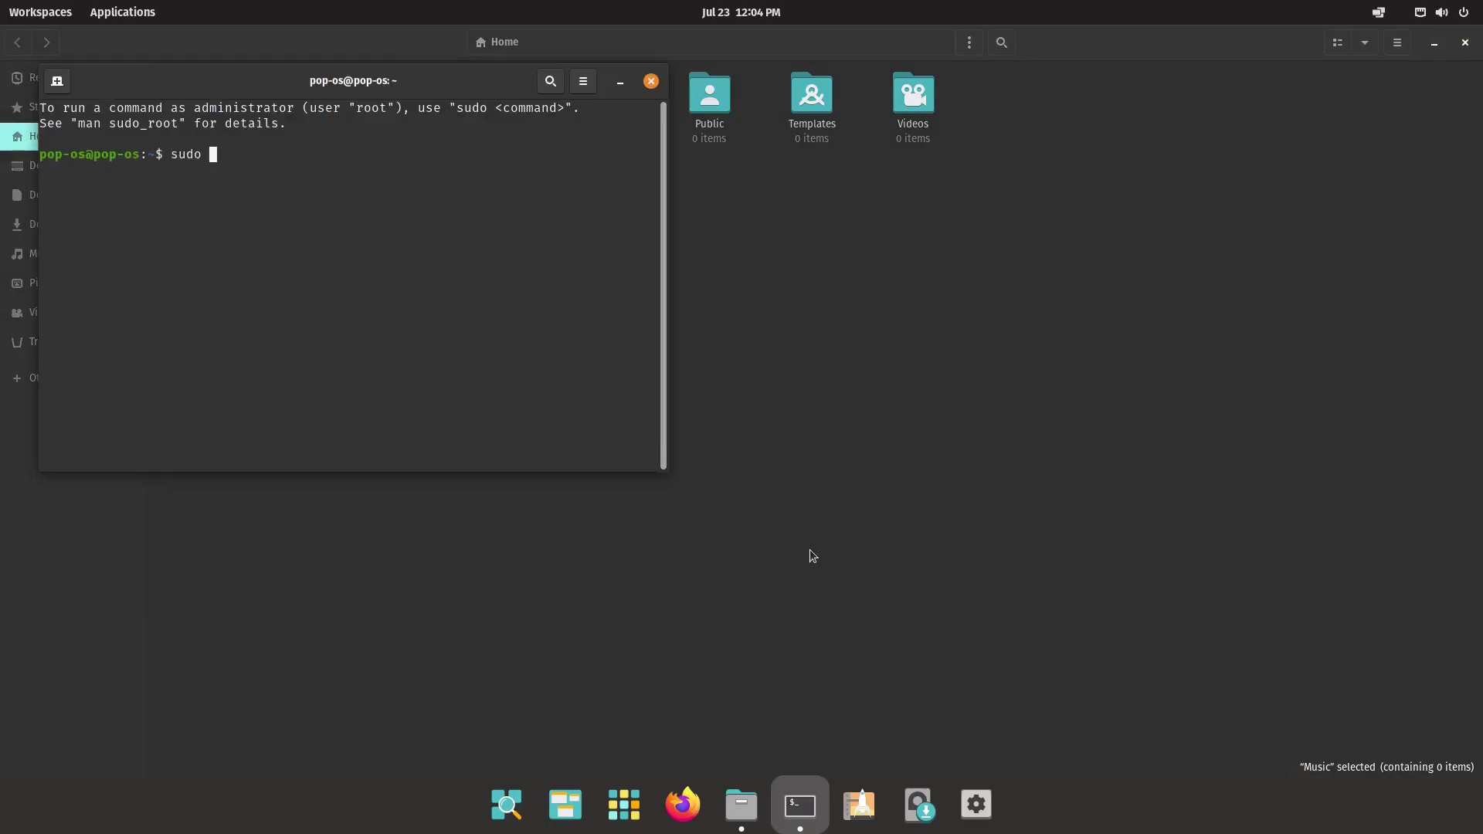
text(apt install nautilus-wipe)
key(Return)
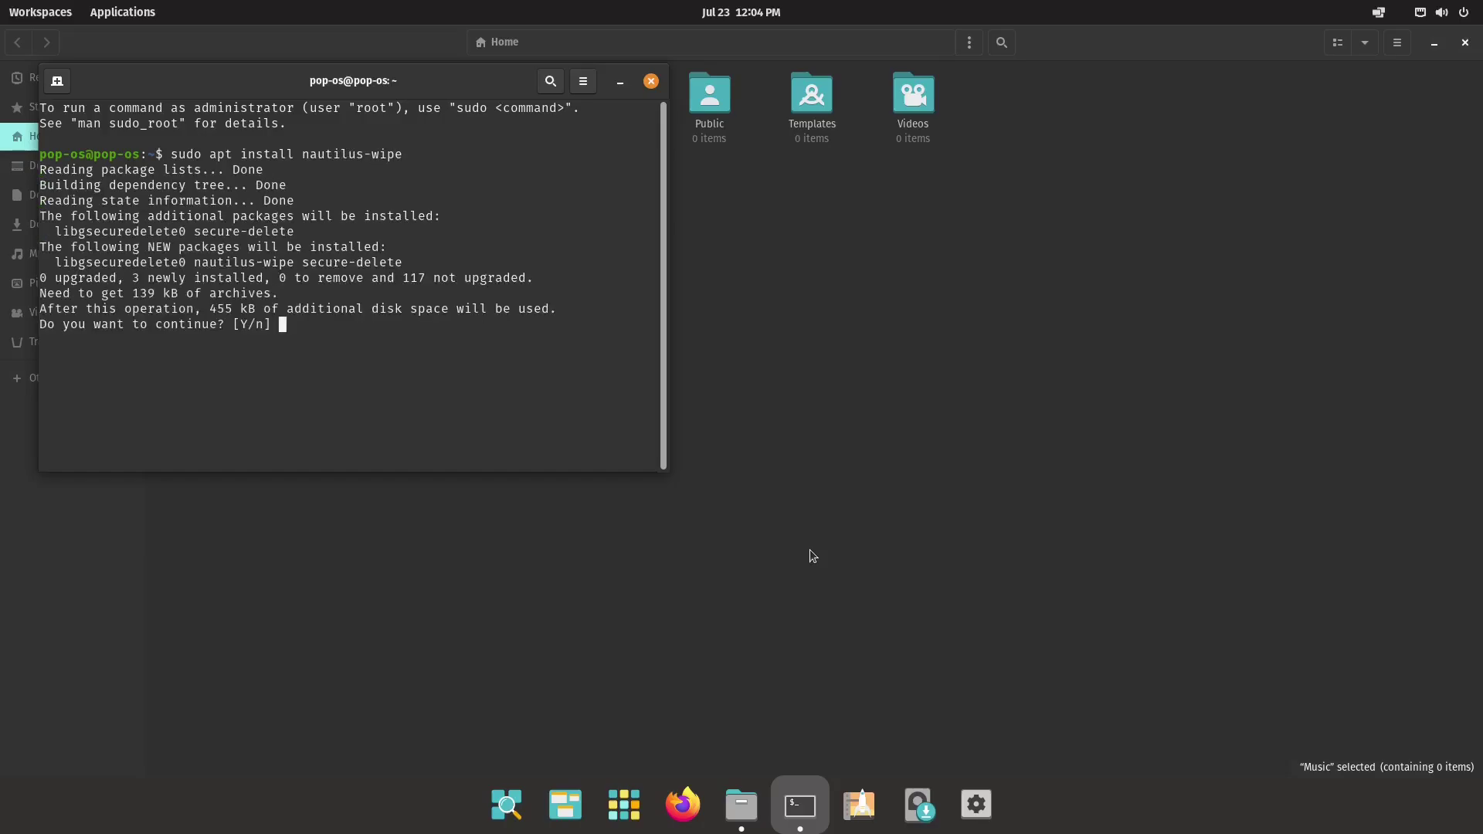
text(y)
key(Return)
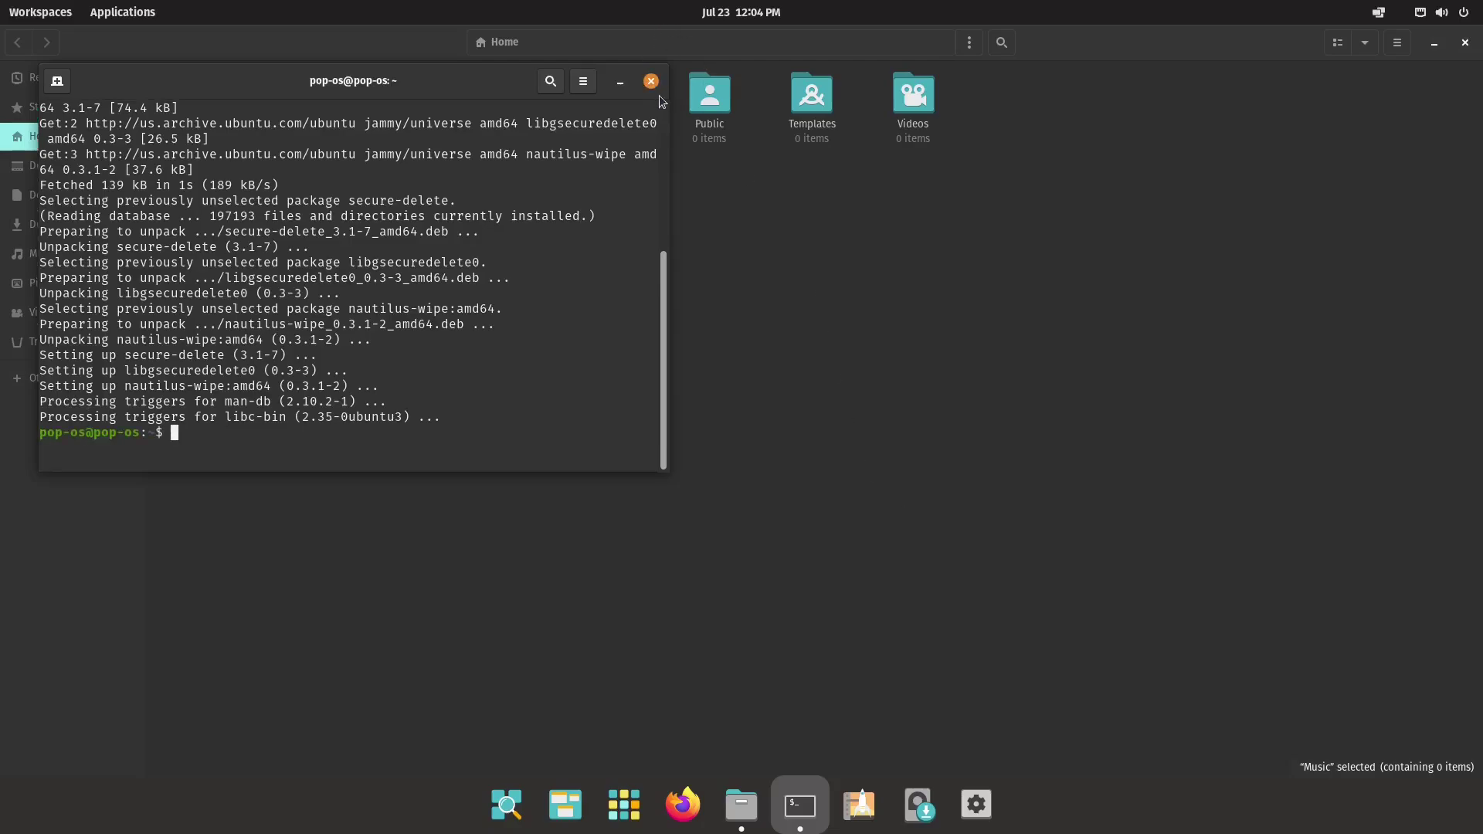
Quit the running file manager with the command "nautilus -q" and close the terminal
text(nautilus -q)
key(Return)
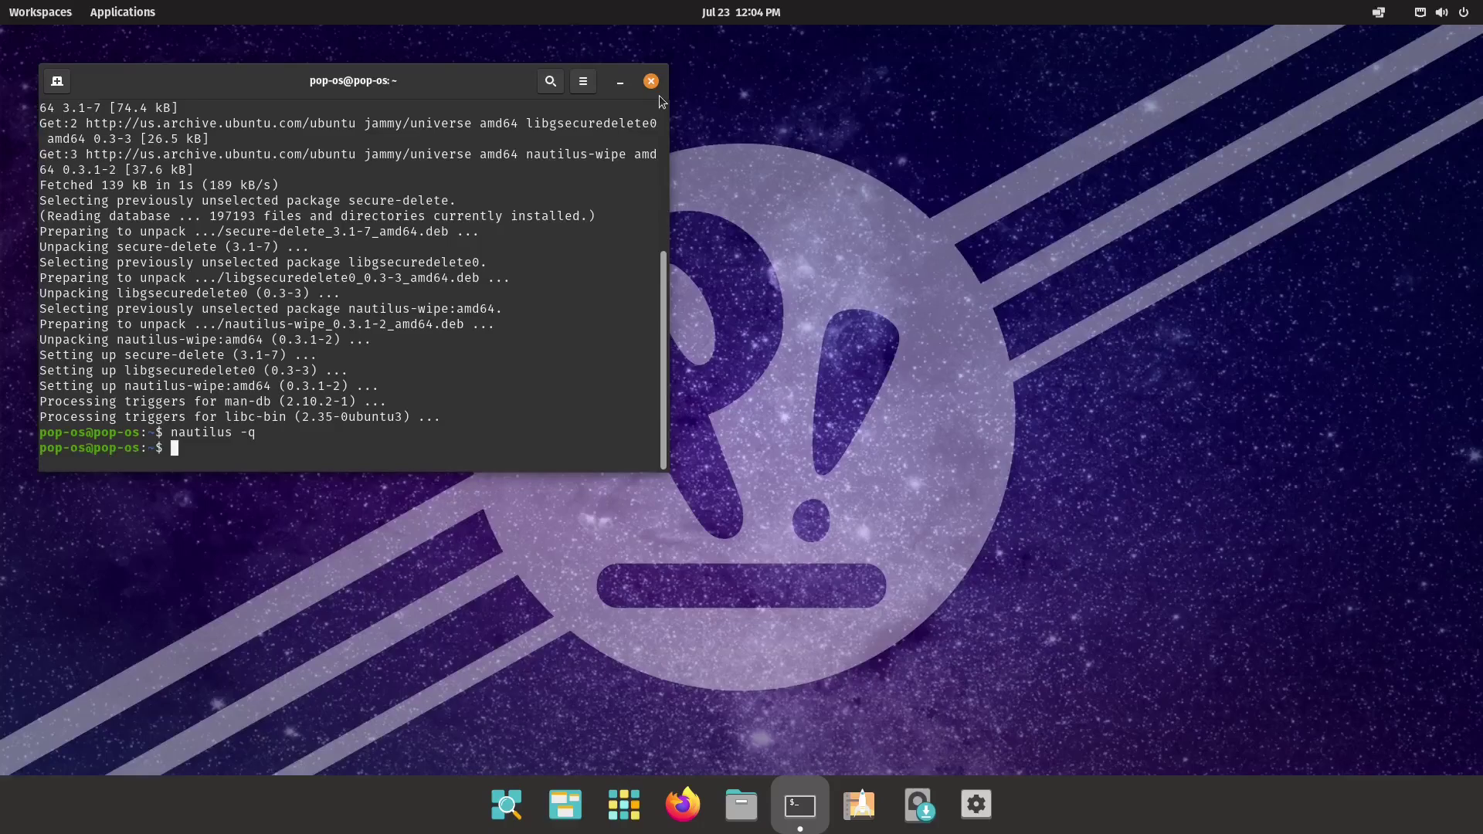
click(651, 82)
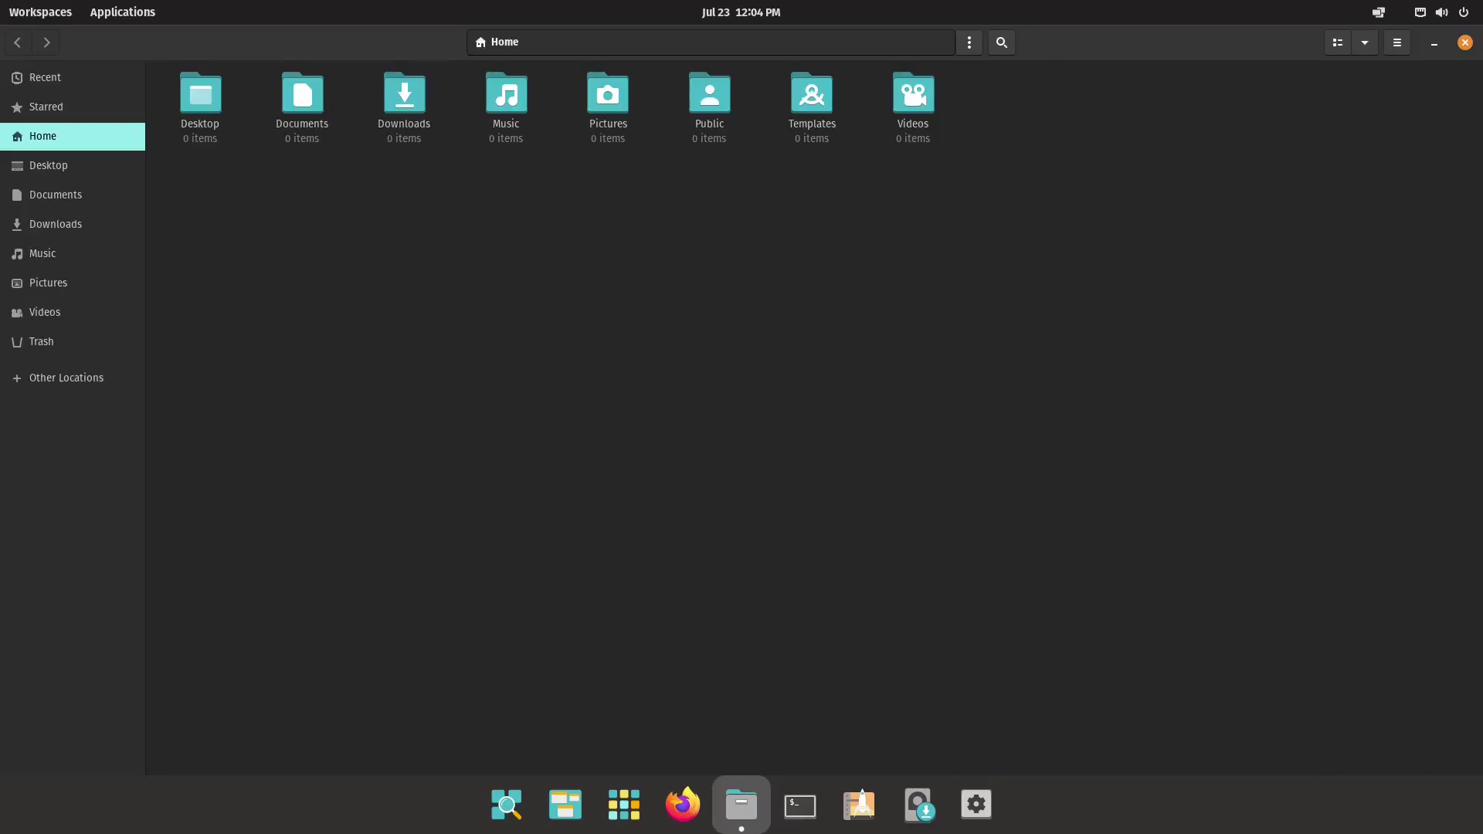
Examine the actions offered for the Downloads folder, including Wipe and Wipe available disk space
click(405, 93)
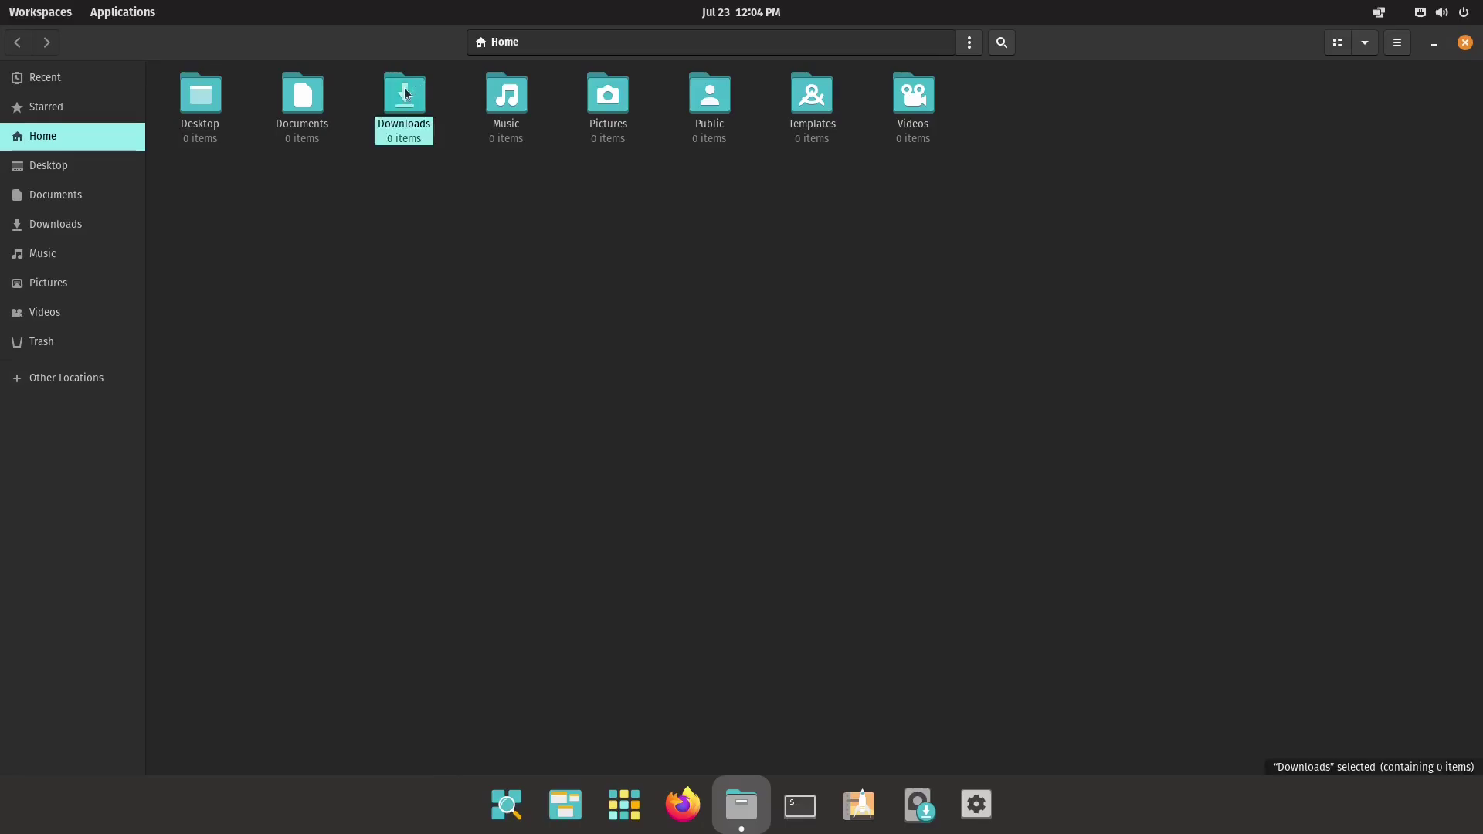
right_click(406, 93)
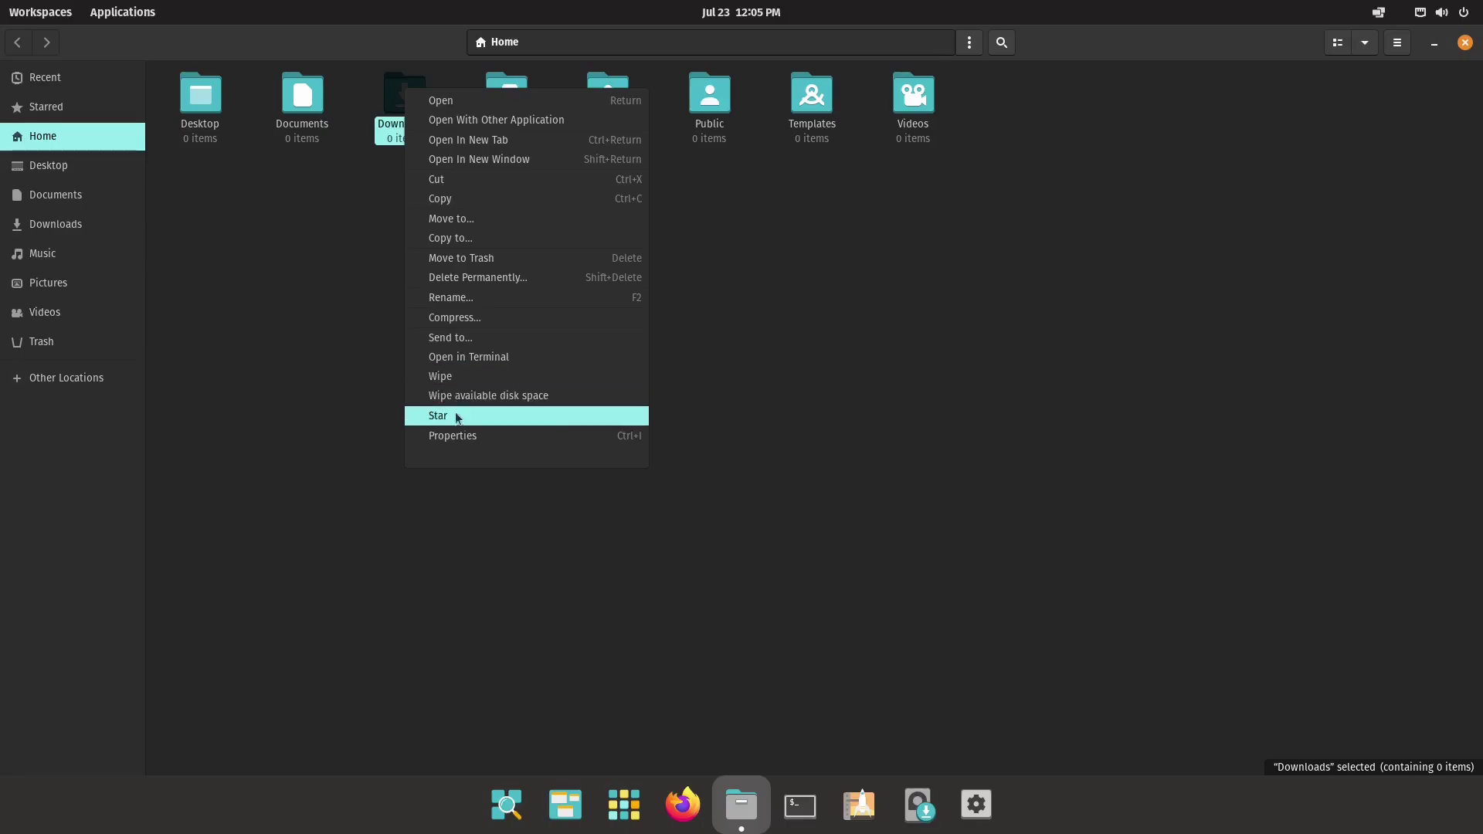
click(1122, 396)
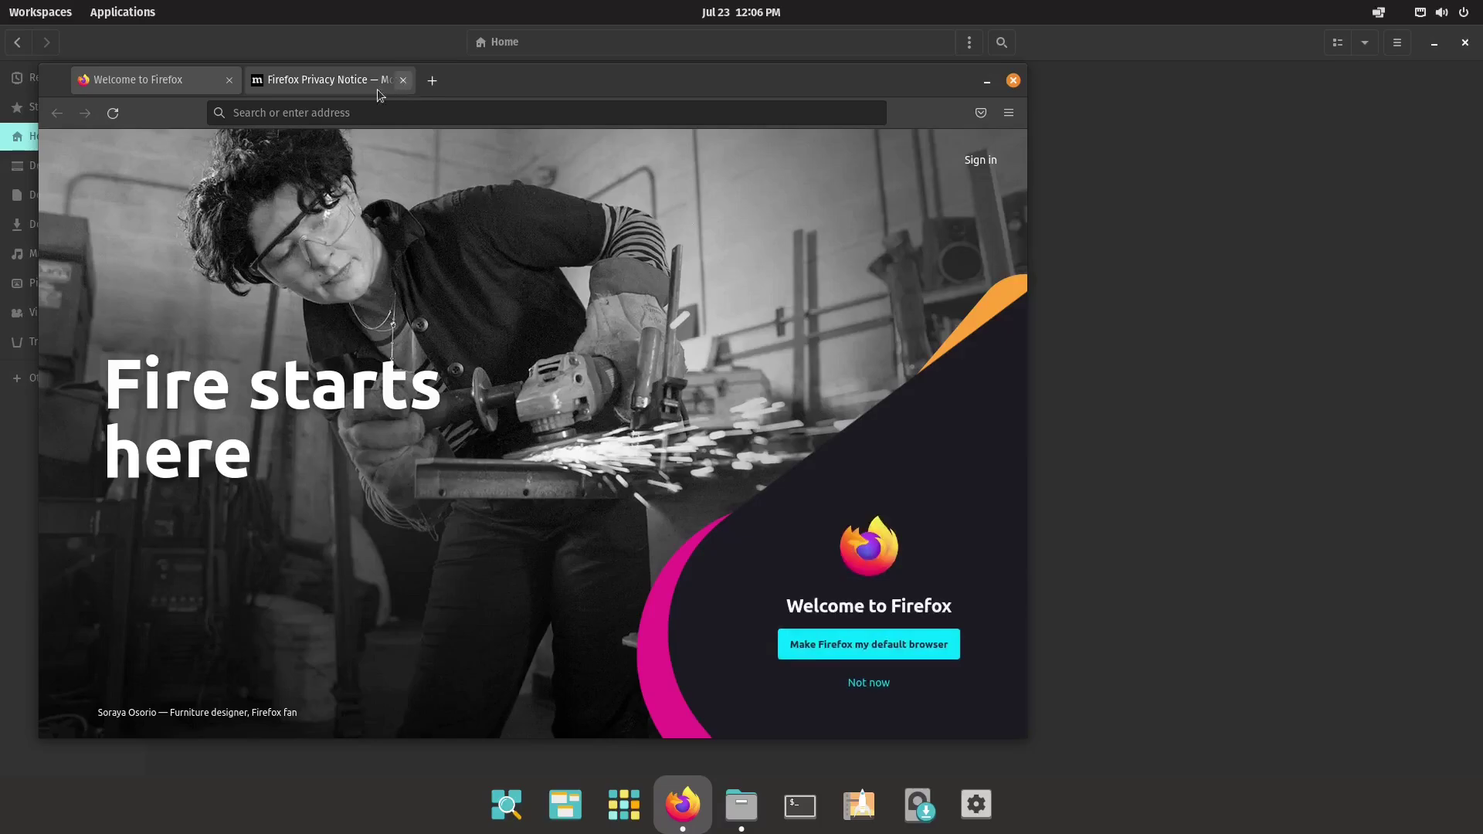
Search the web for "mandalorian wallpaper" in Firefox and show the image results
click(346, 113)
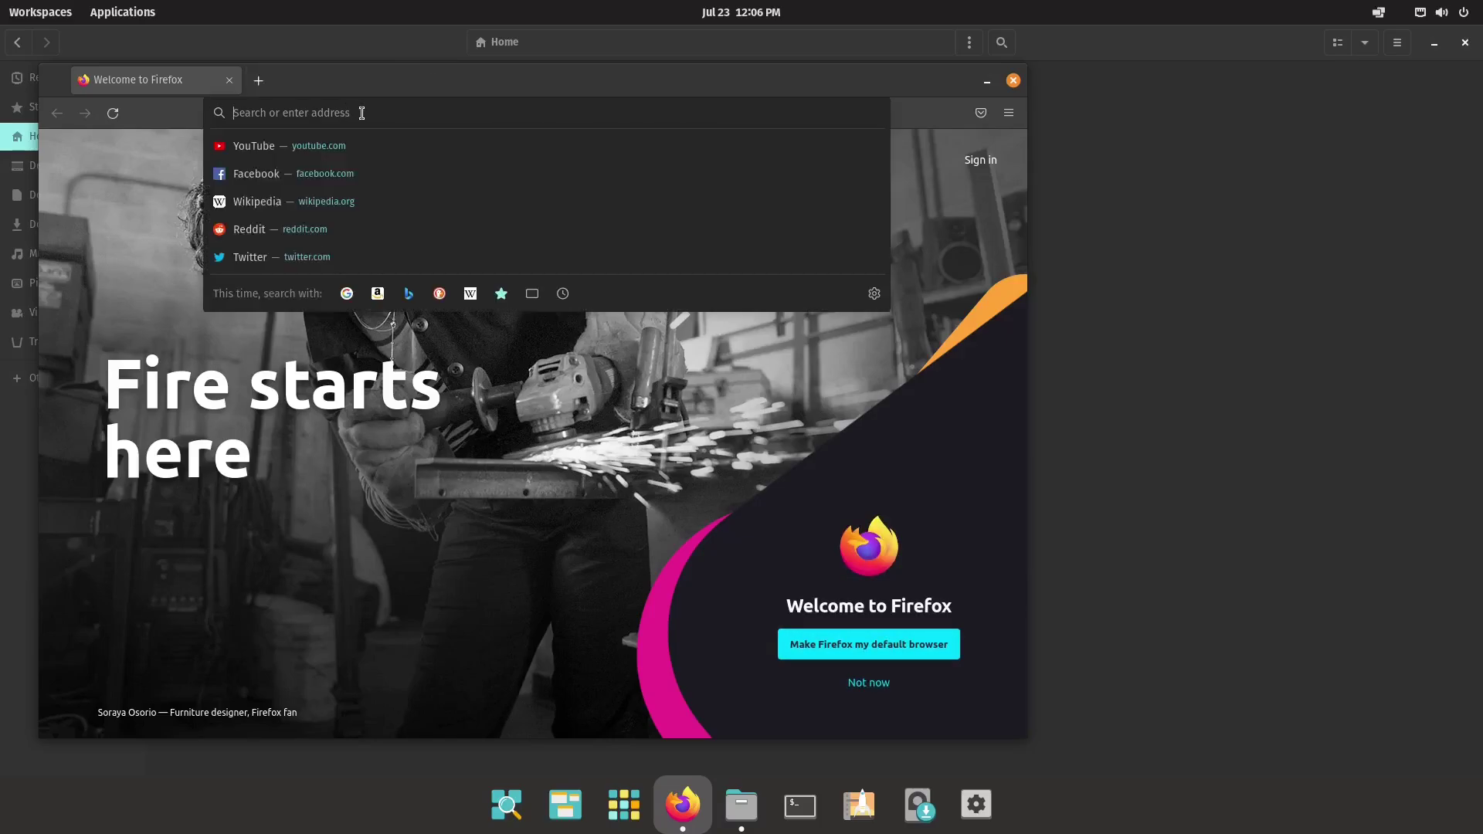
text(mandalorian wallpaper)
key(Return)
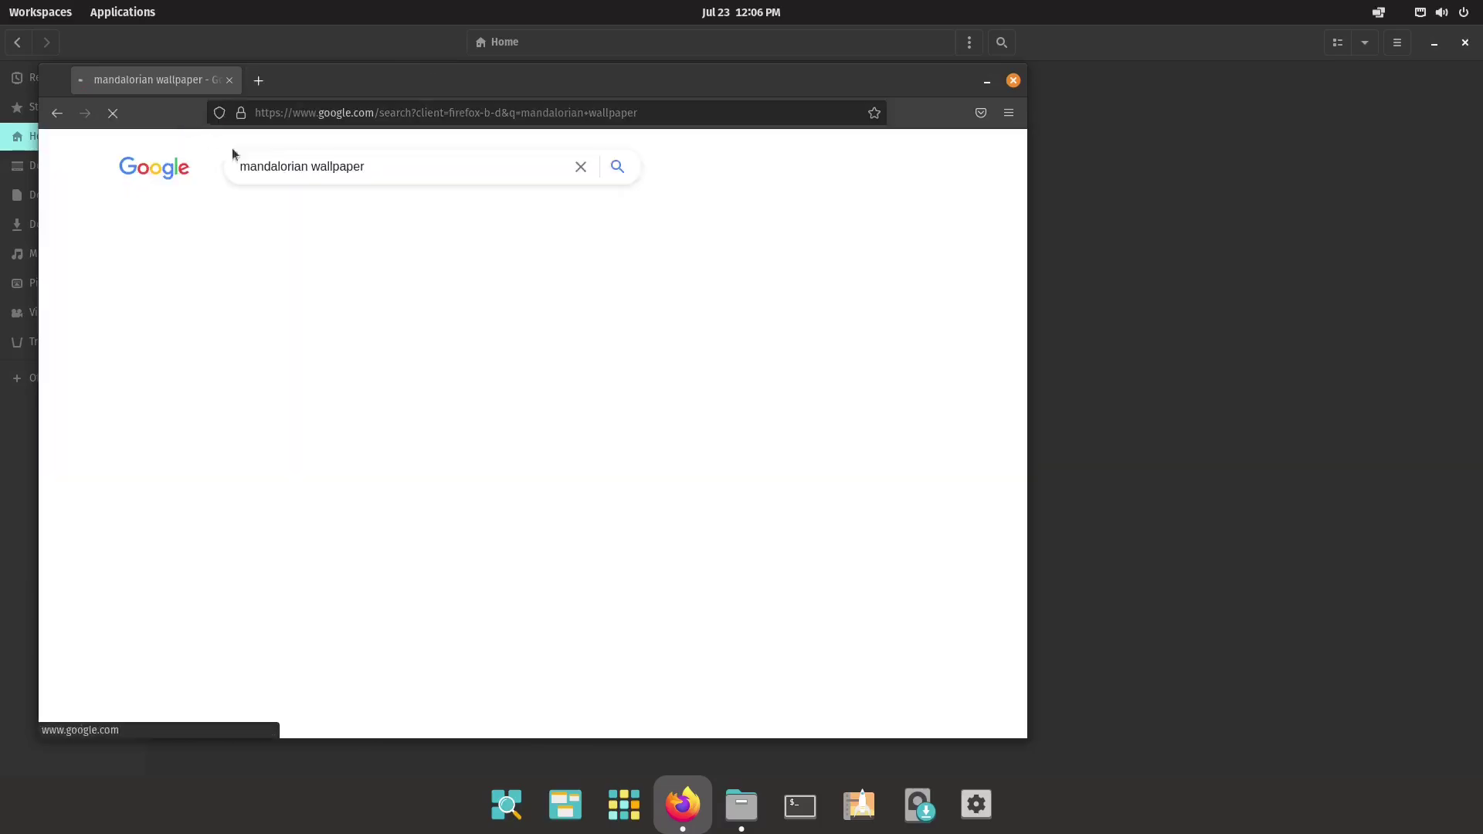
click(199, 222)
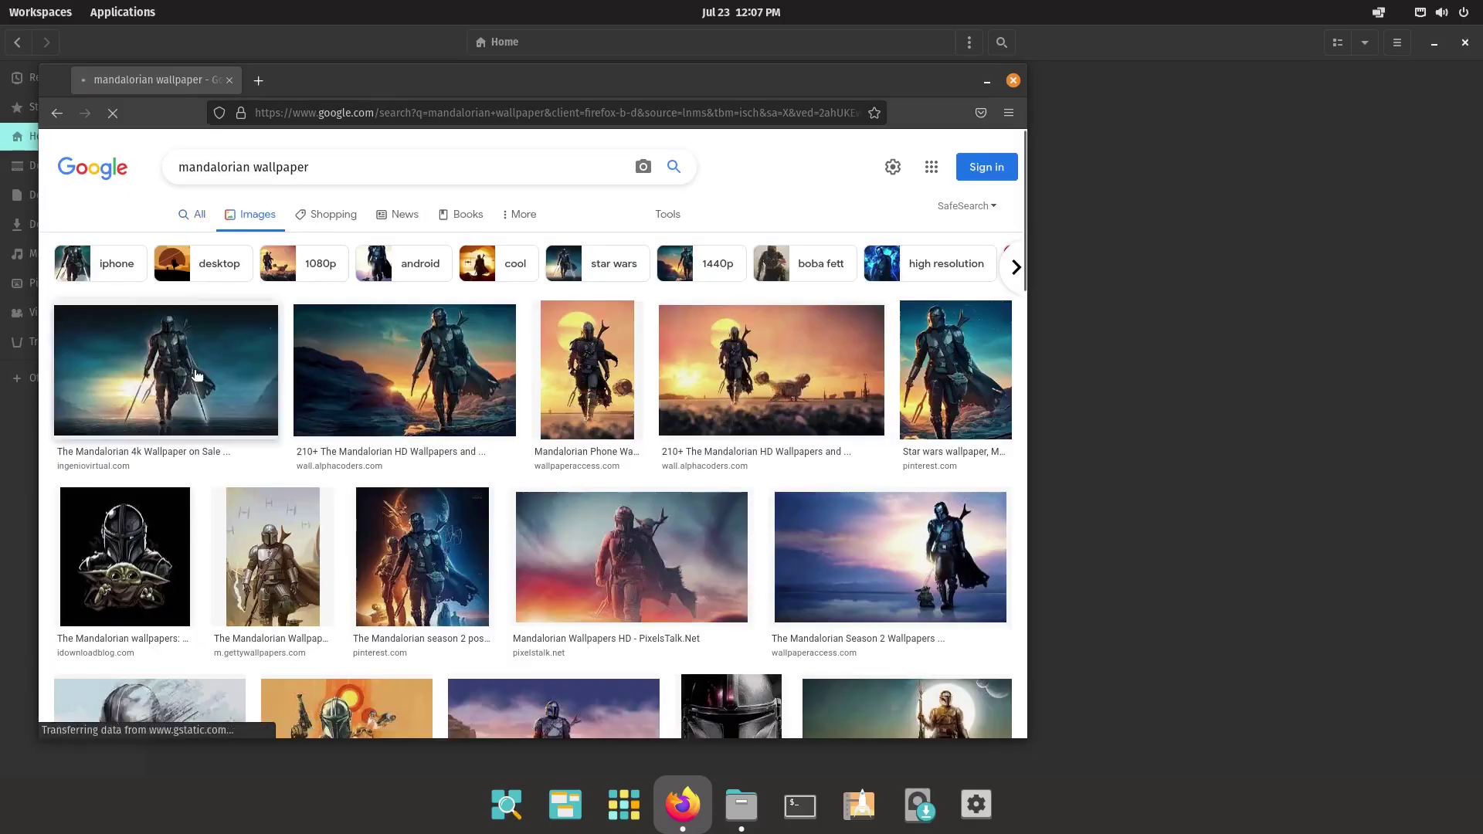
Open the first Mandalorian image result in its own tab, save it as index.jpeg in the Pictures folder, and close the browser
drag(197, 376, 478, 79)
right_click(511, 462)
click(554, 469)
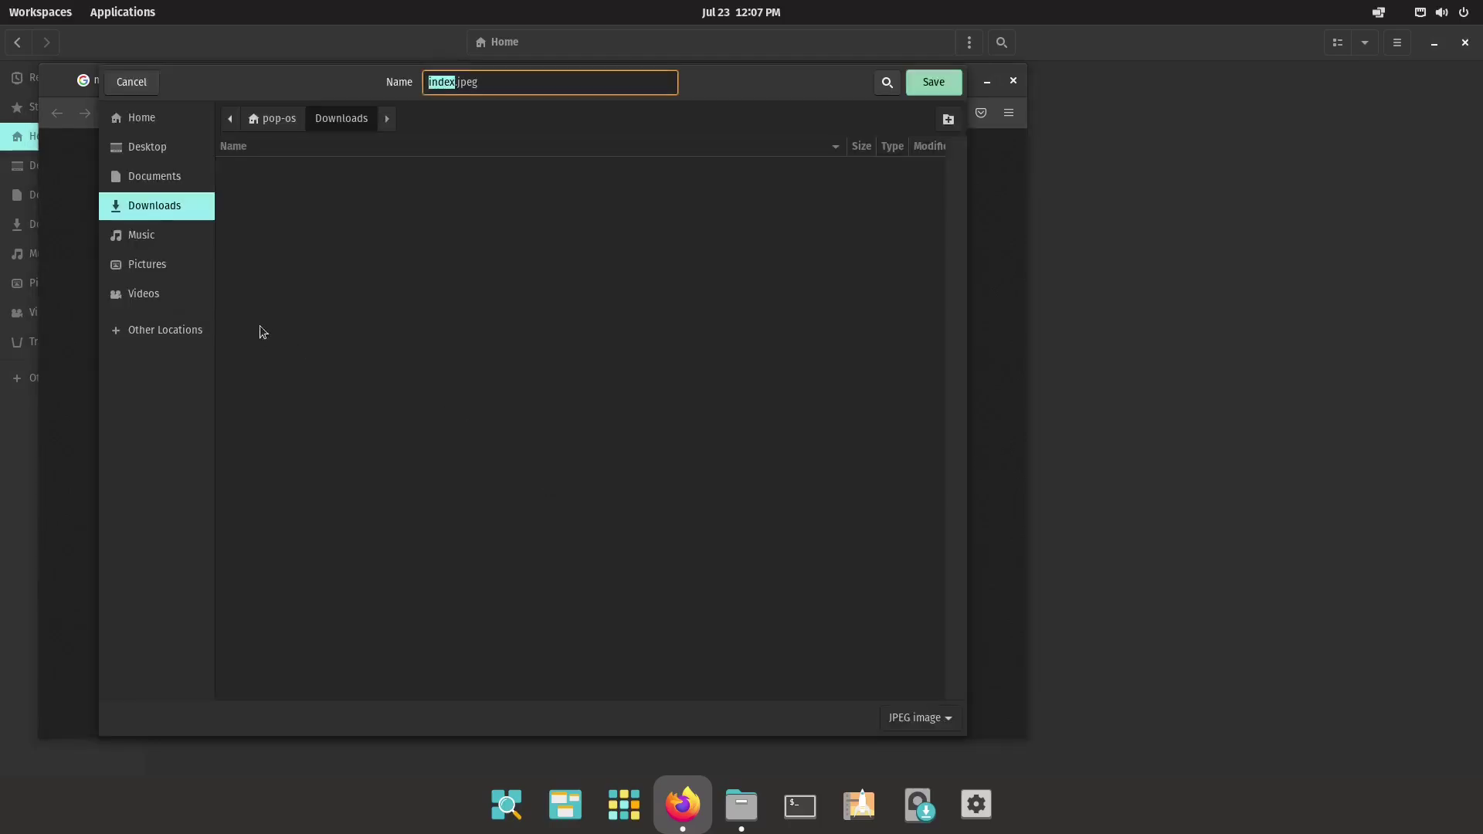
click(170, 264)
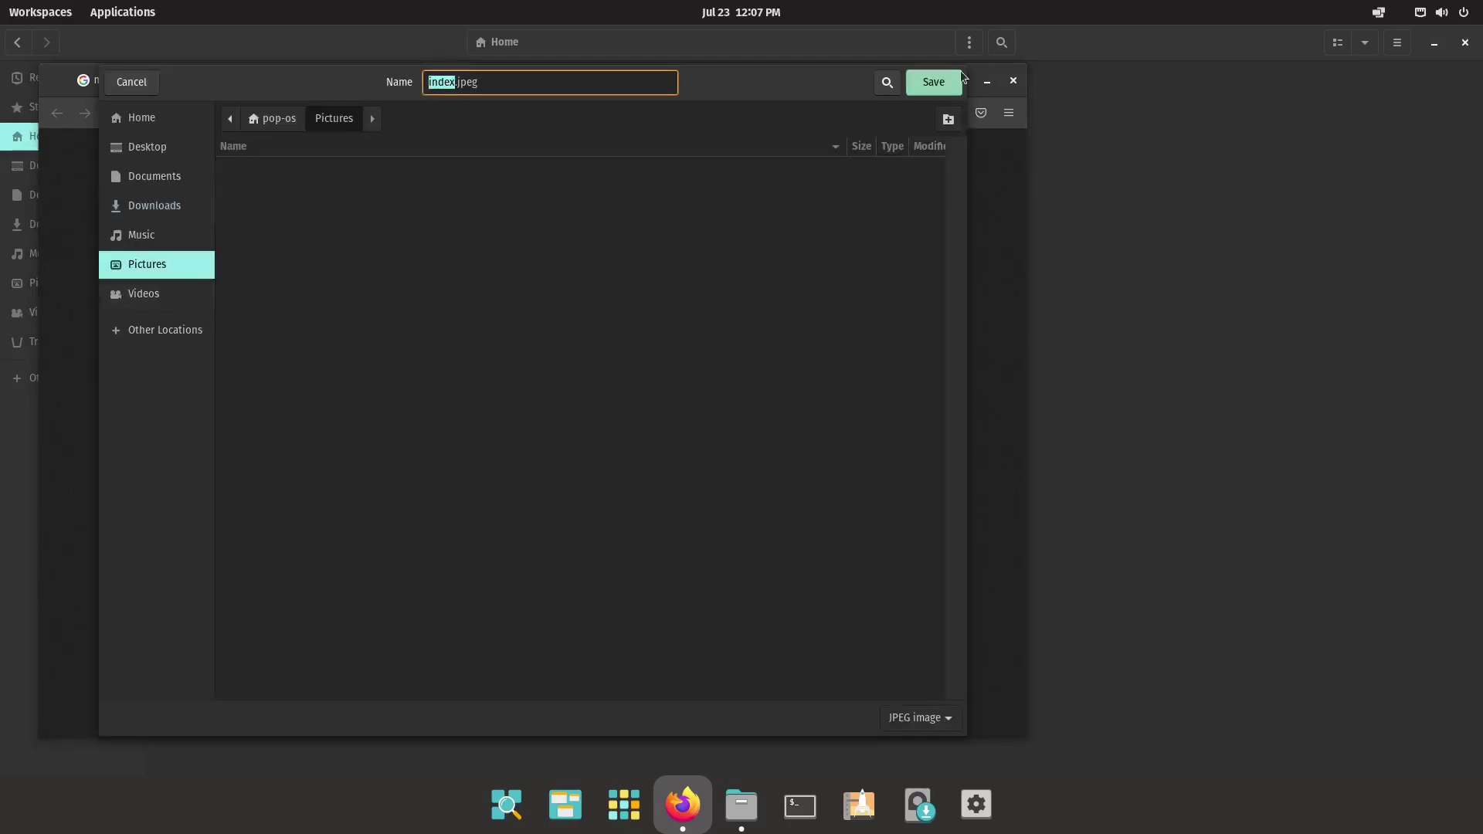
click(934, 81)
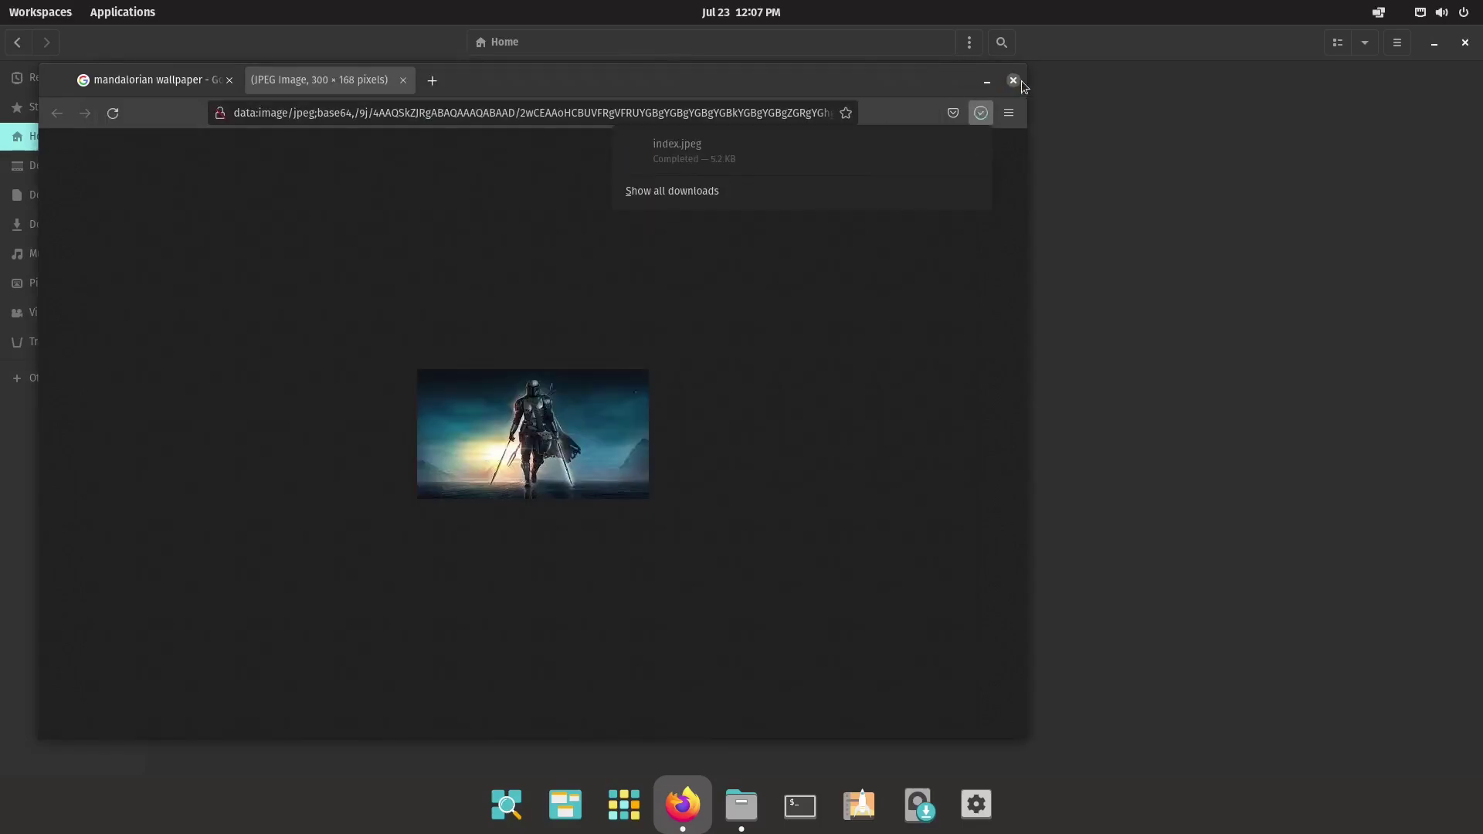
click(1015, 79)
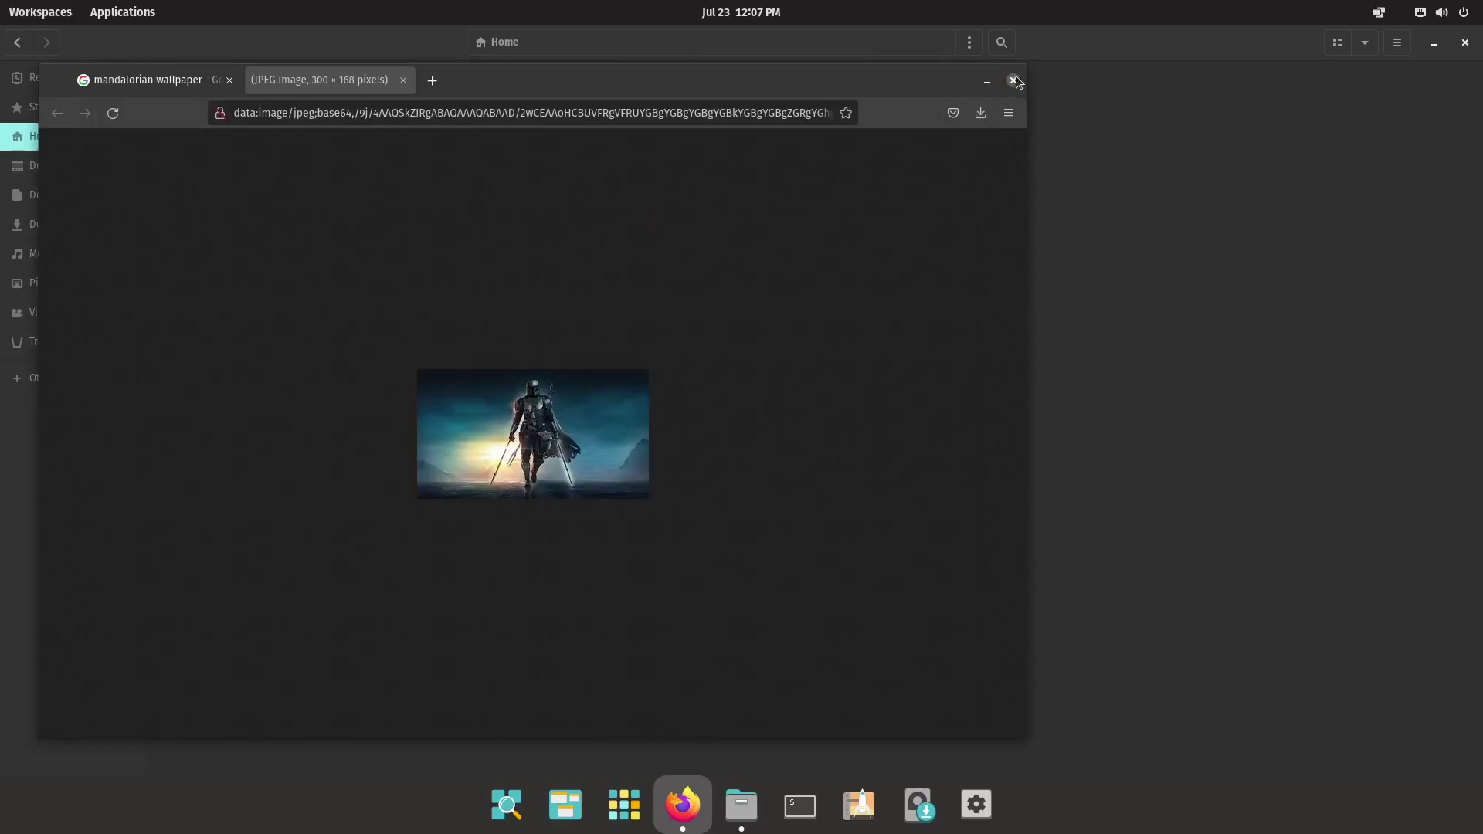
click(1015, 77)
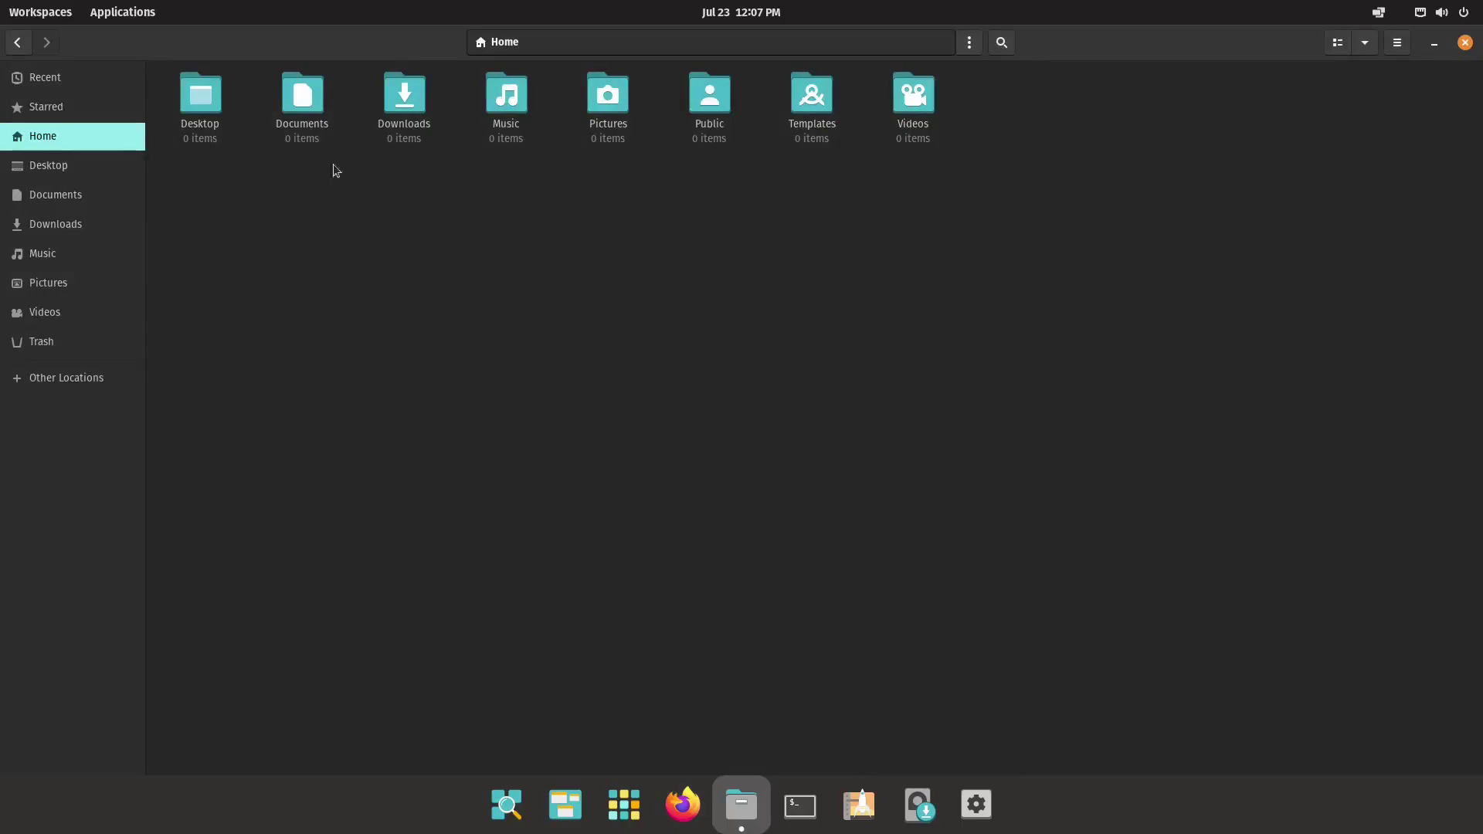
Look into the Pictures folder in the file manager and return to the home folder
click(61, 290)
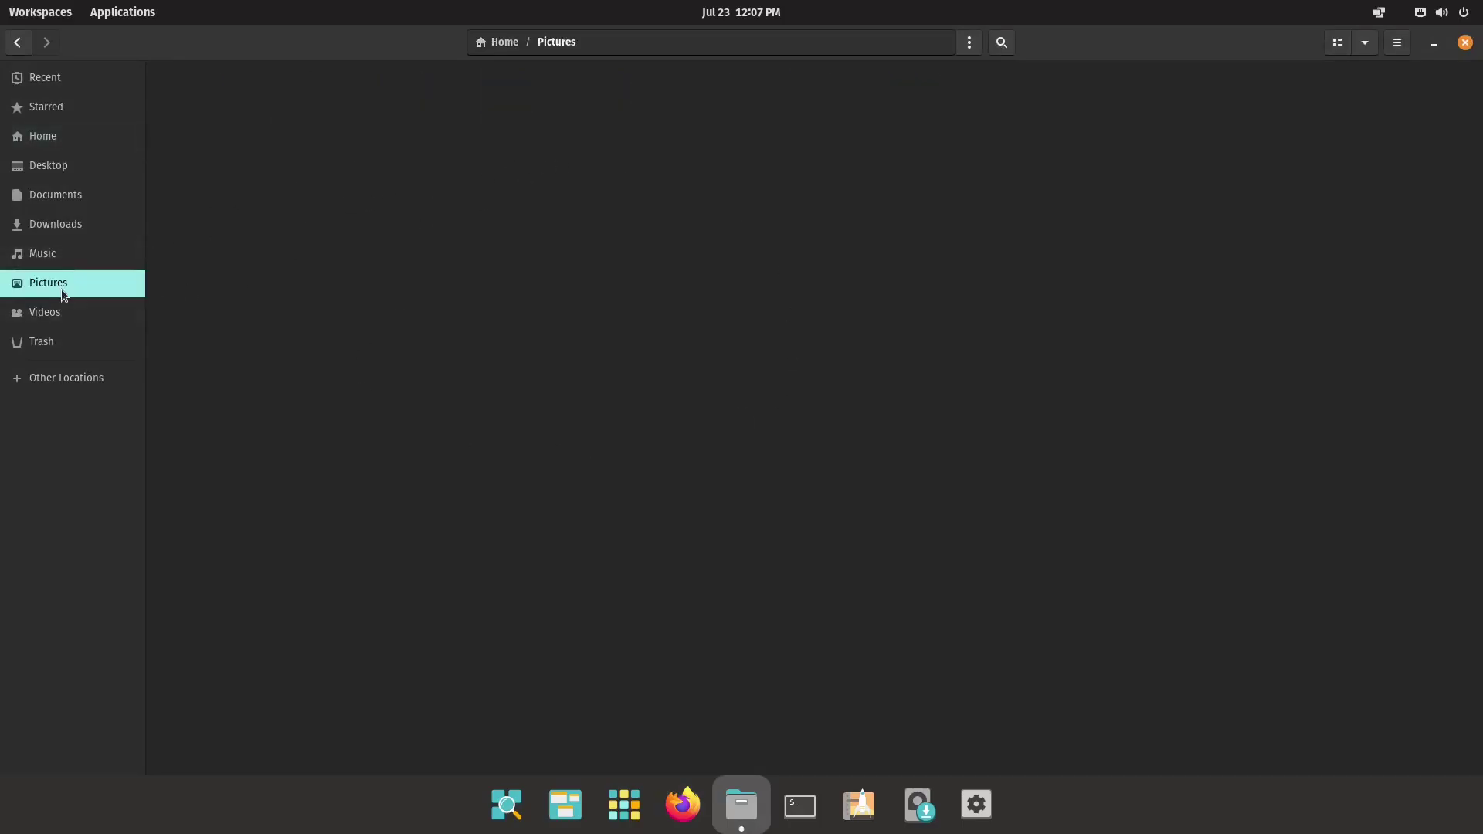
click(44, 139)
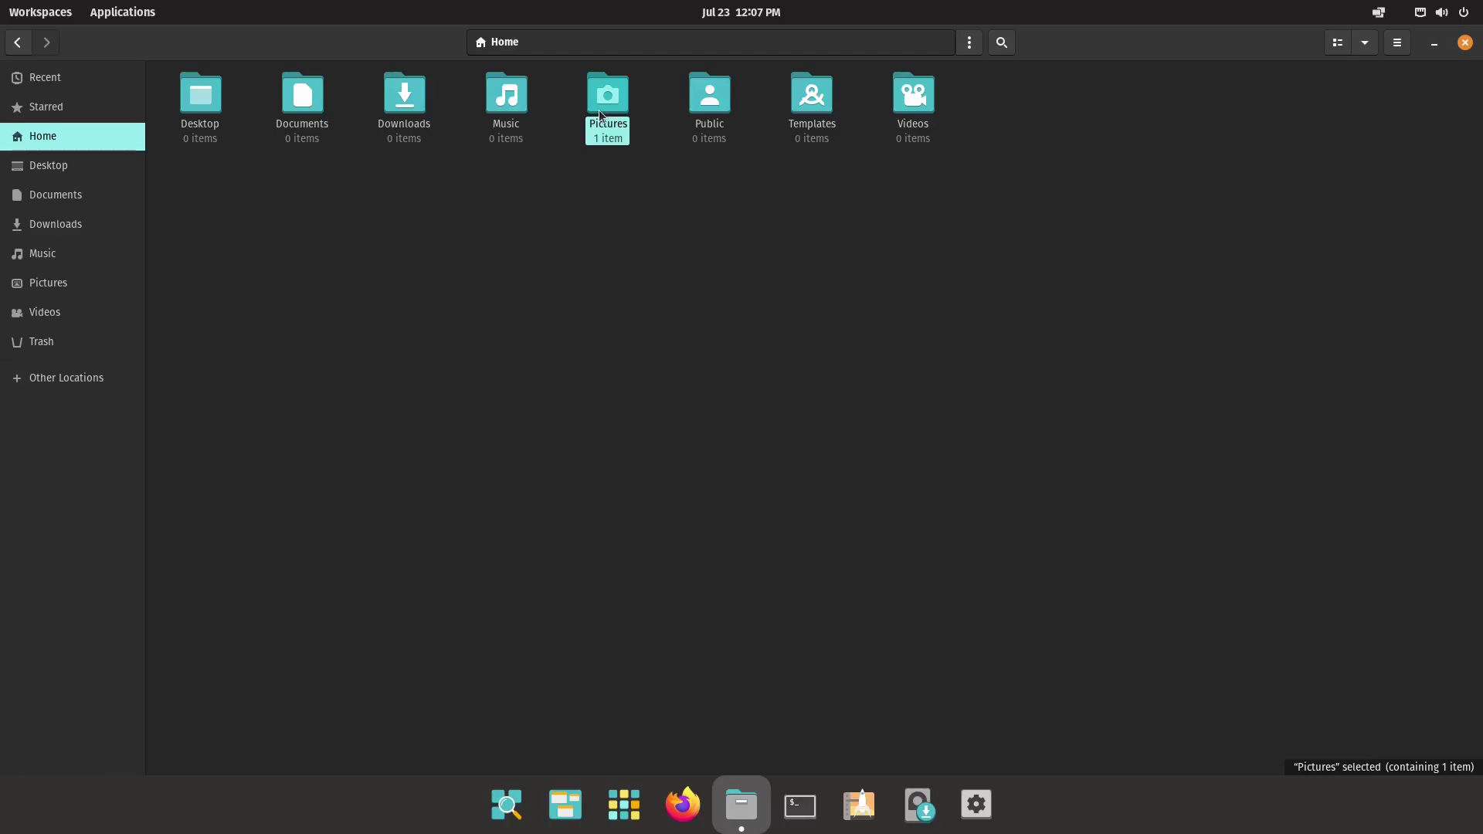
Open a terminal, maximize its window and enlarge the text by five zoom levels
click(800, 806)
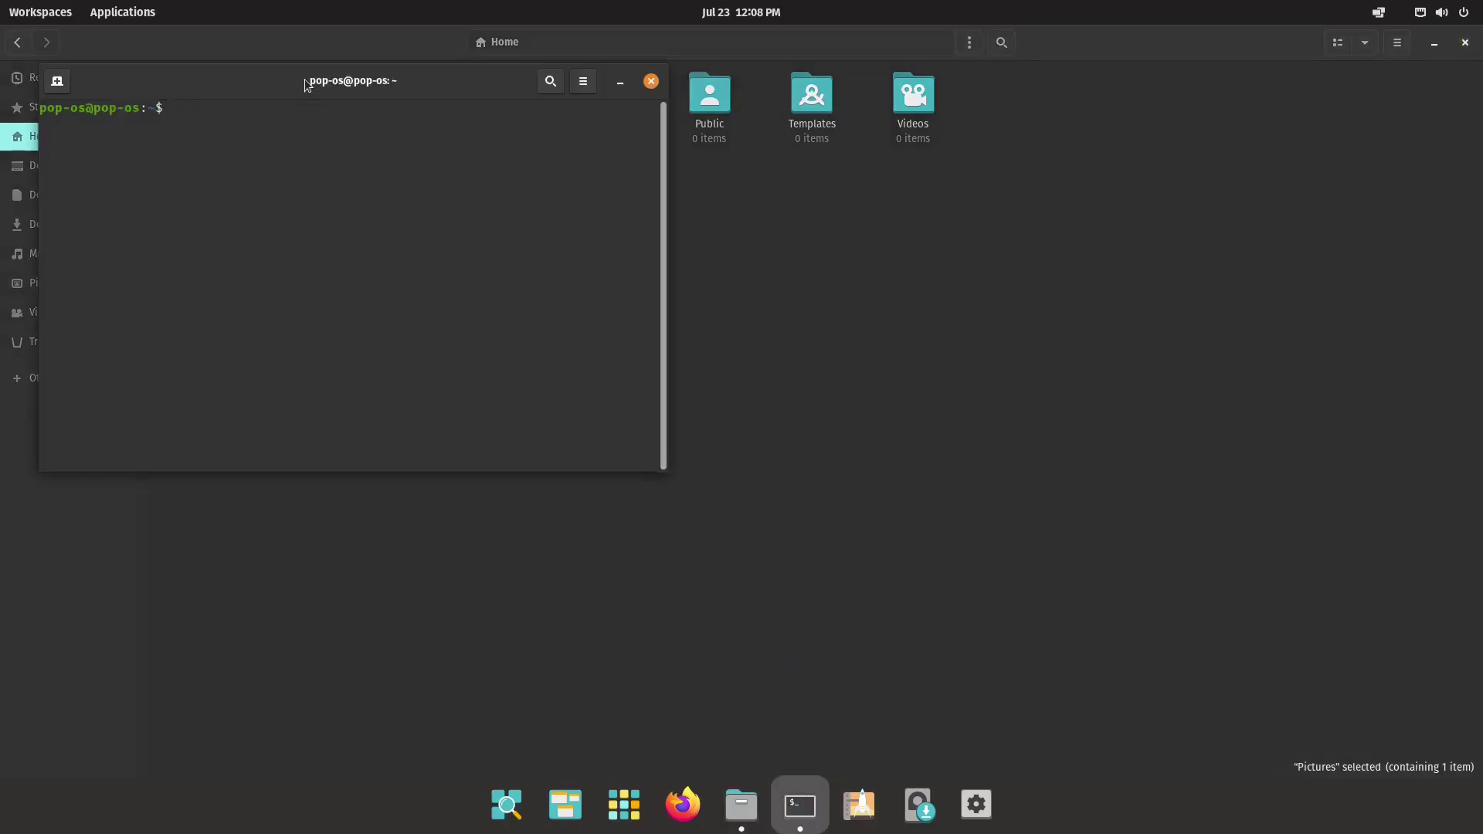
drag(306, 84, 864, 159)
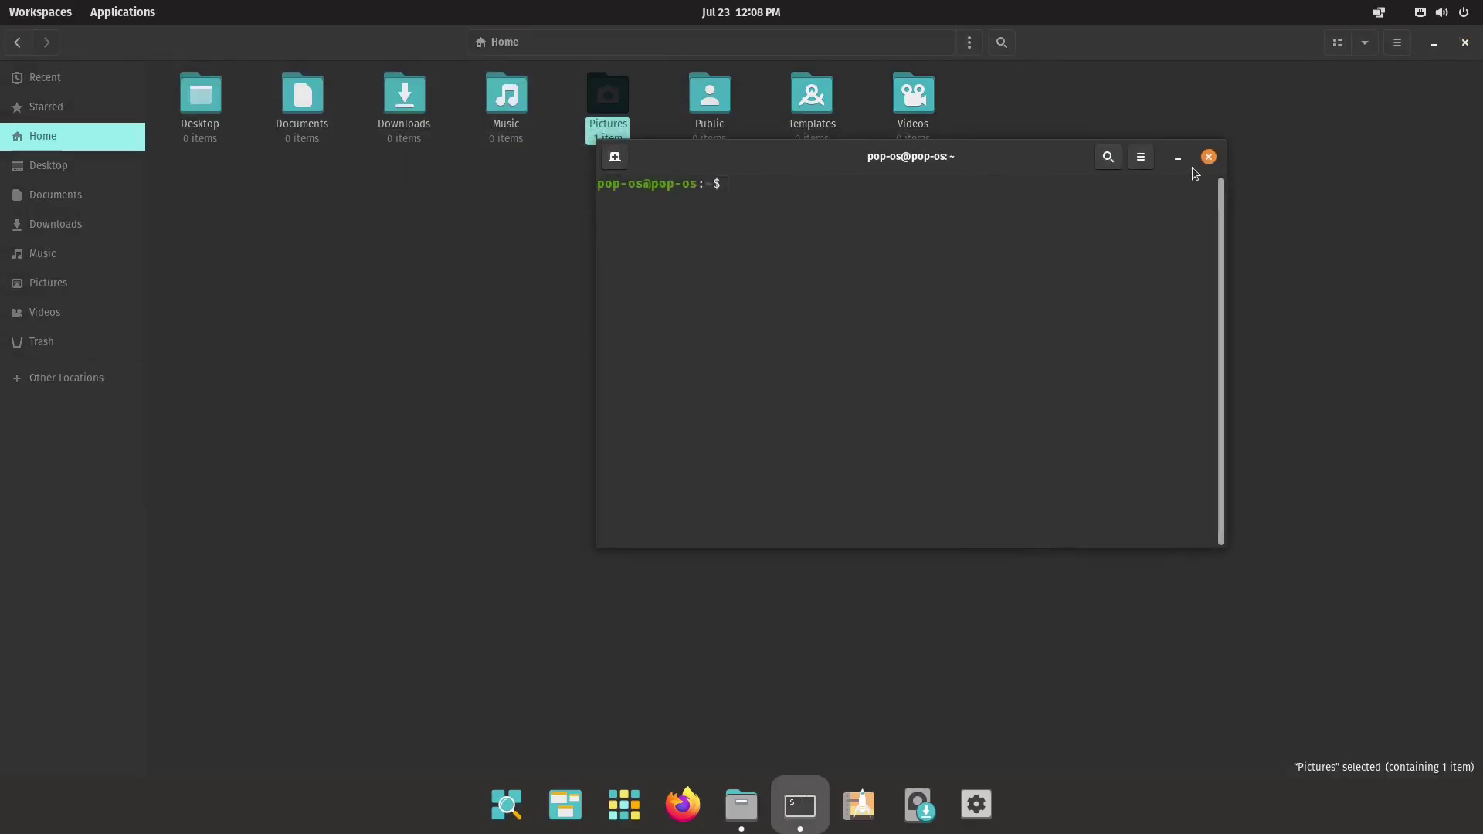
double_click(1039, 146)
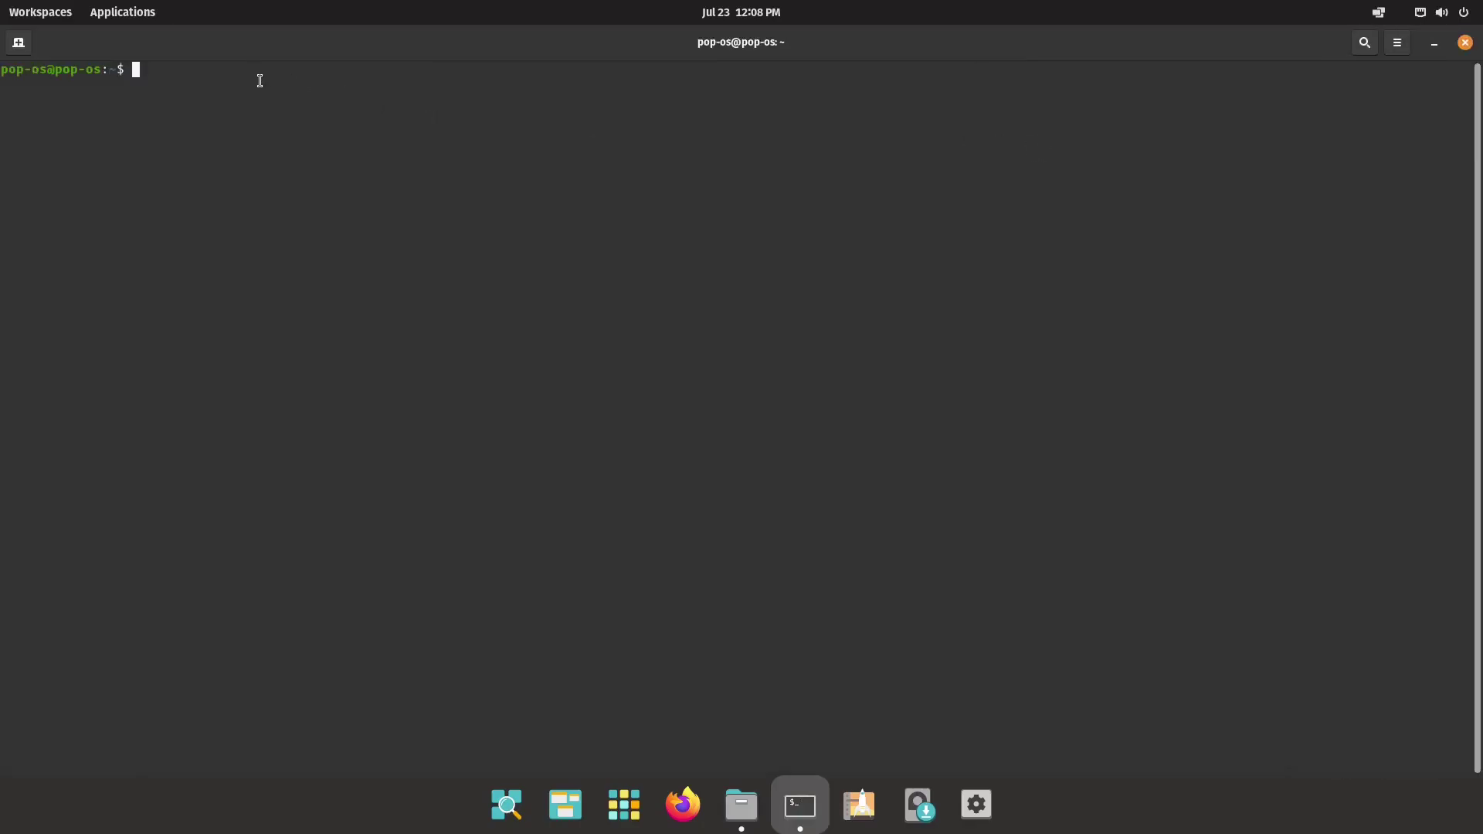
key(ctrl+plus)
key(ctrl+plus)
key(ctrl+plus)
key(ctrl+plus)
key(ctrl+plus)
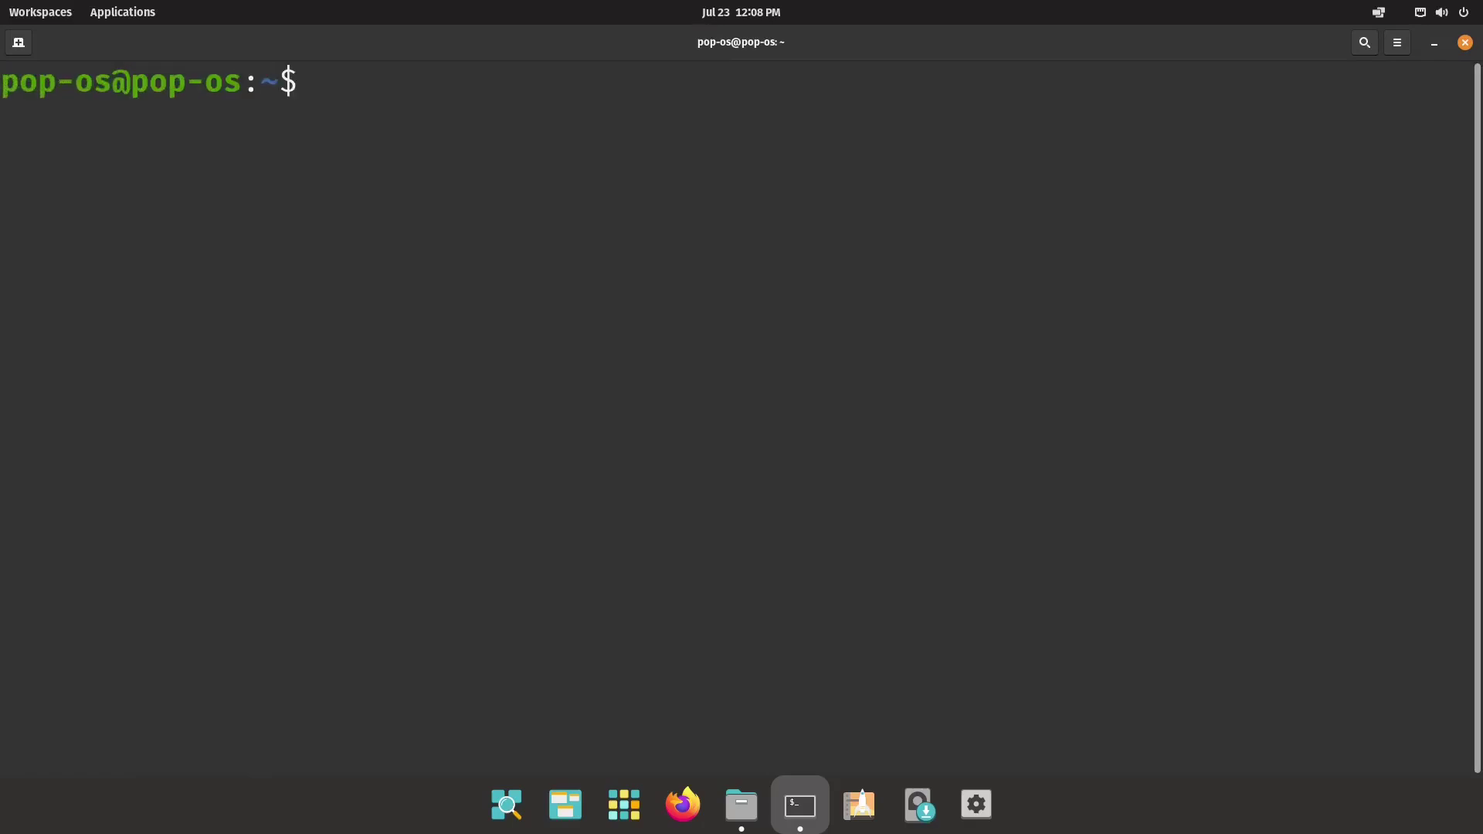
Install the gnome-sushi package with "sudo apt install gnome-sushi", accepting the installation
text(sudo apt)
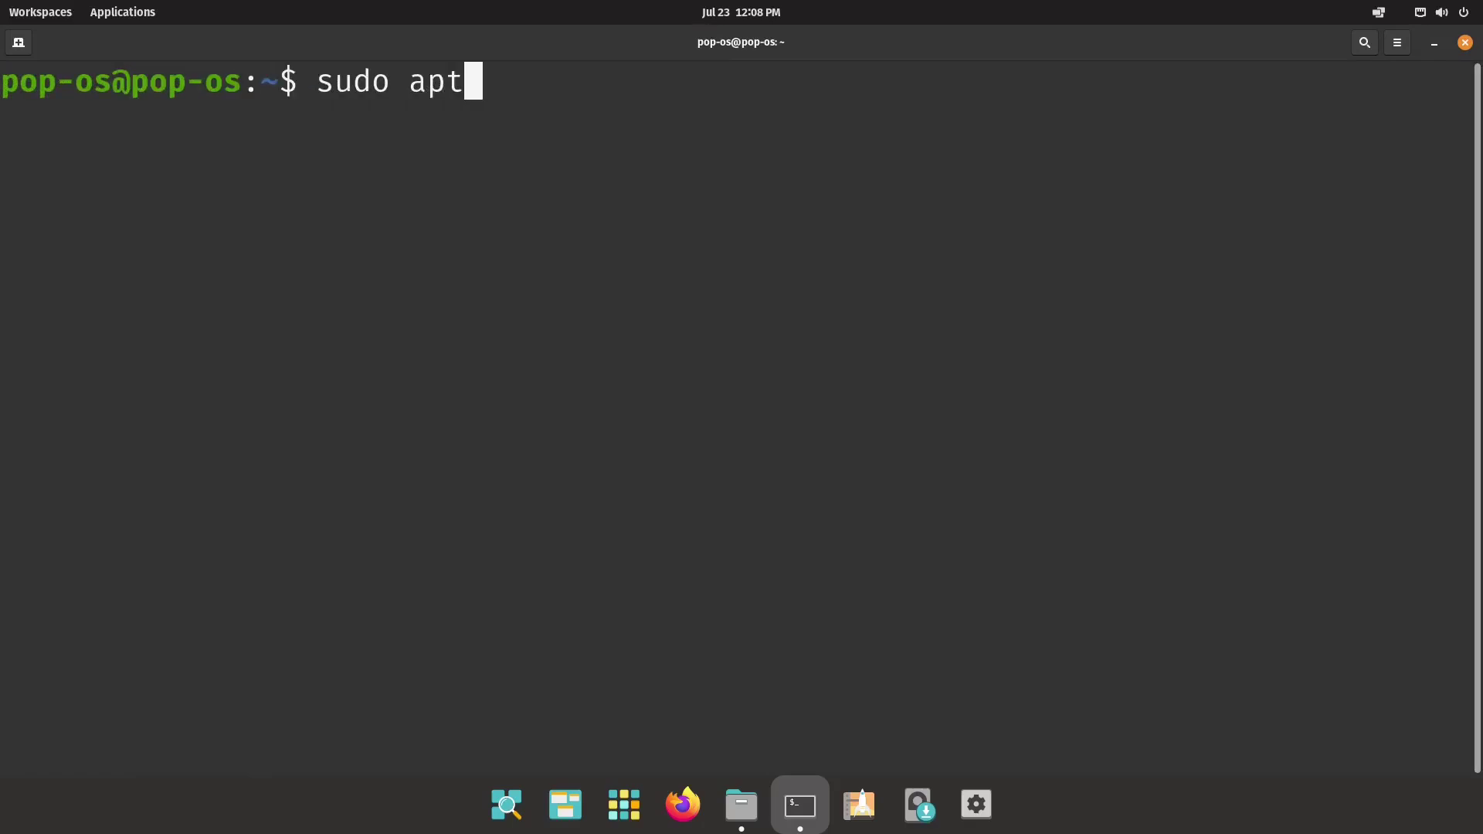
text( install)
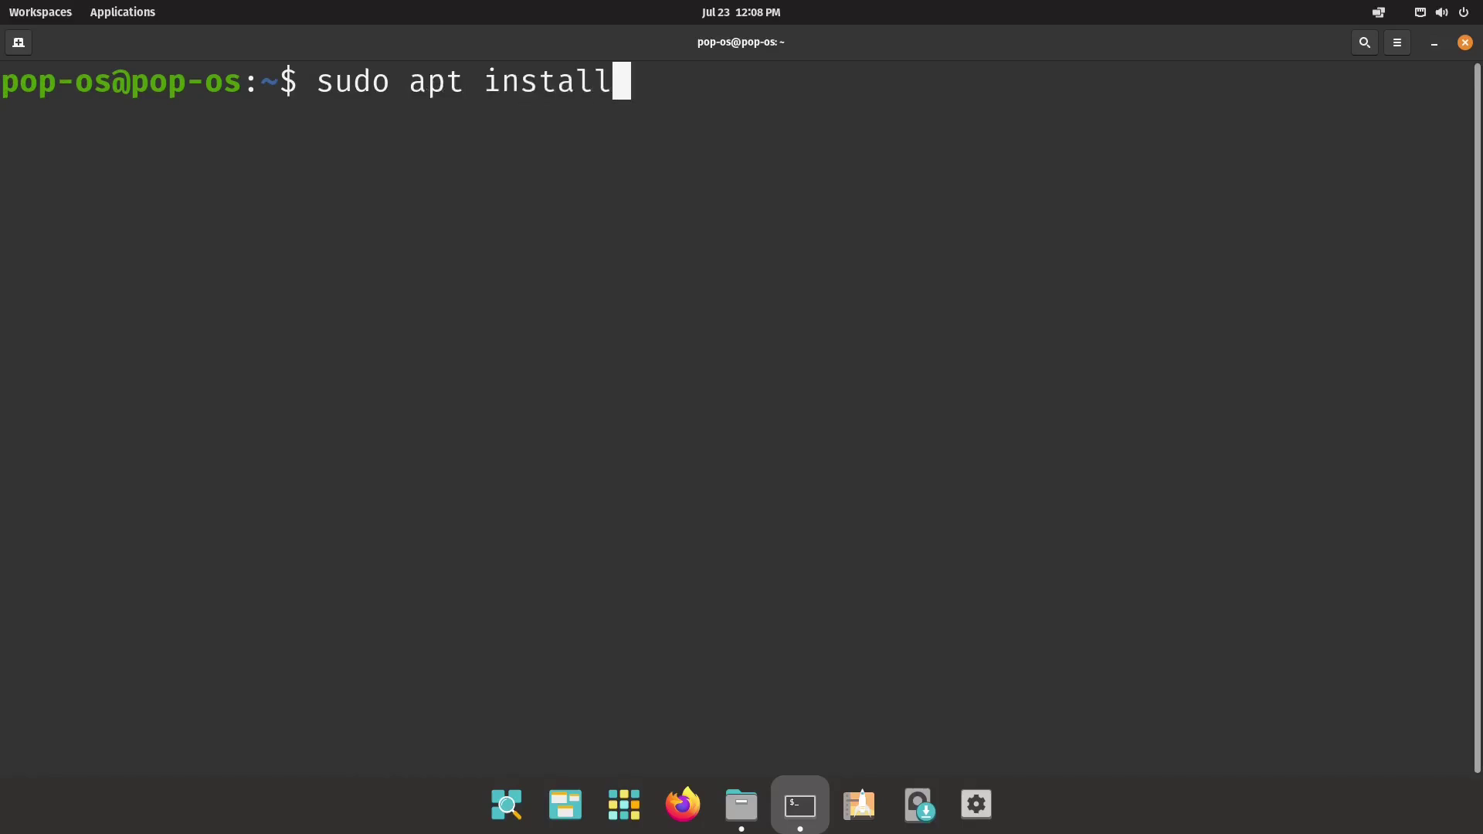
text( gnome-sushi)
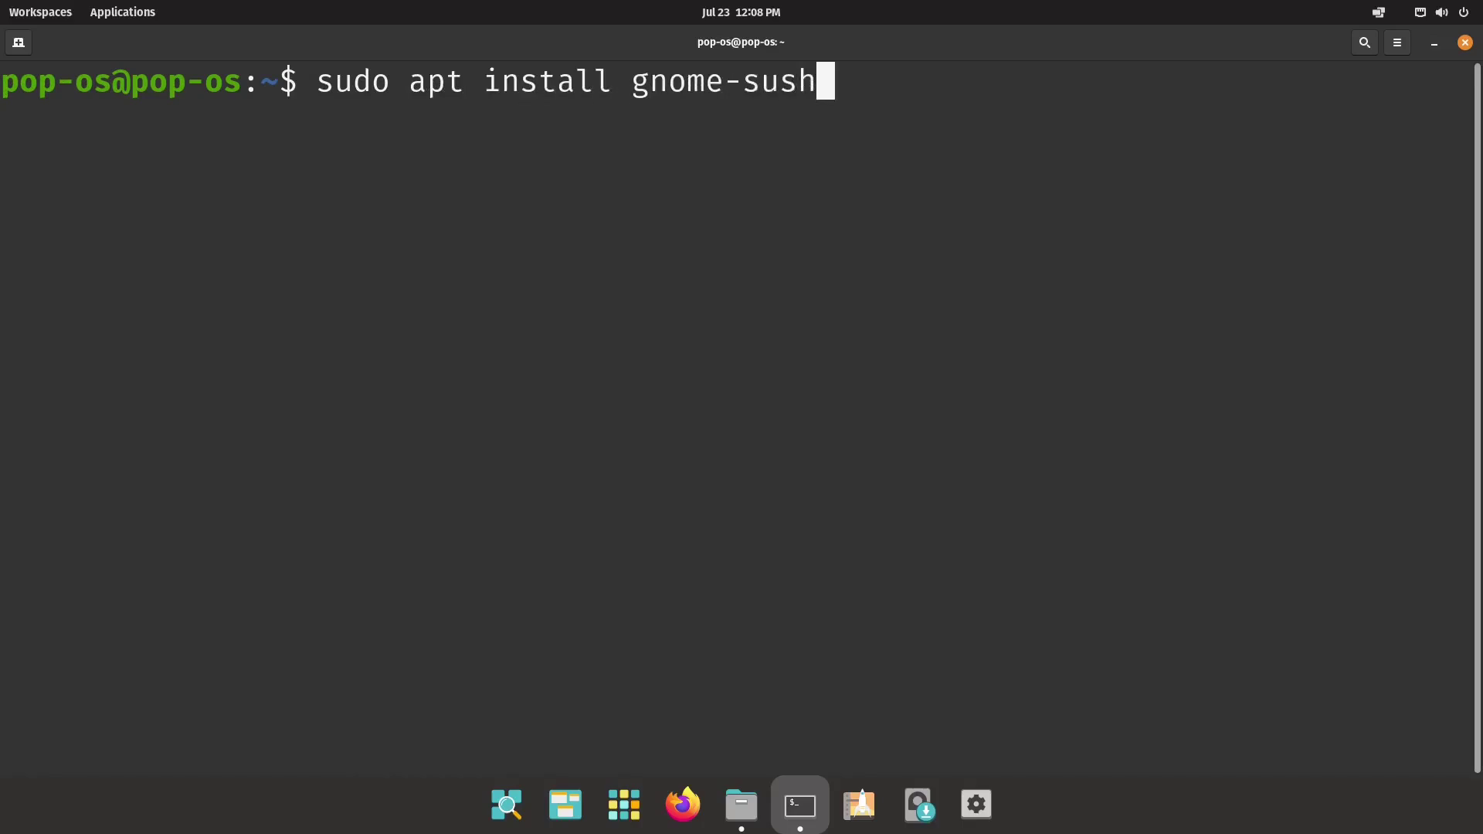
key(Return)
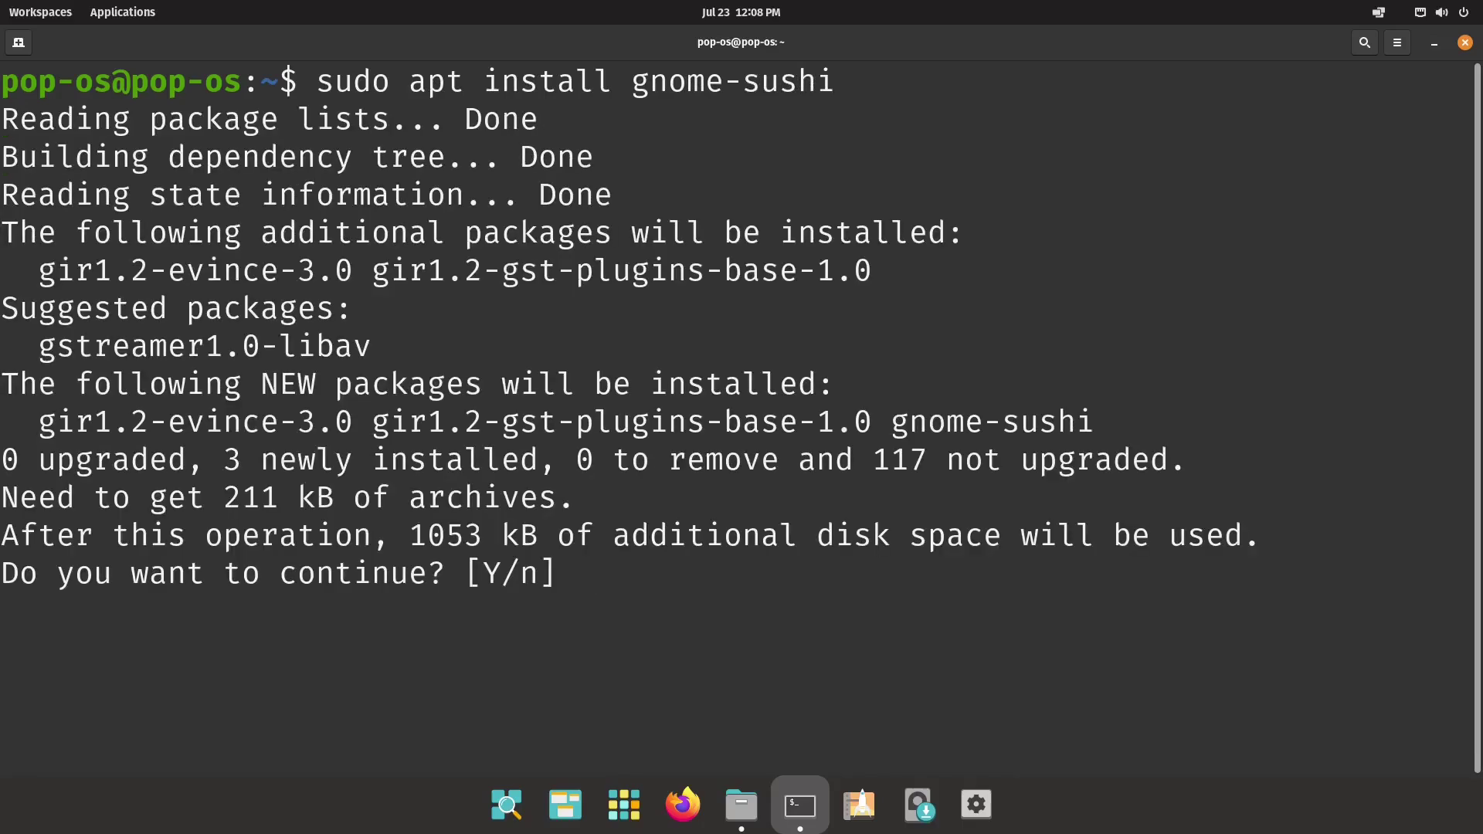
text(y)
key(Return)
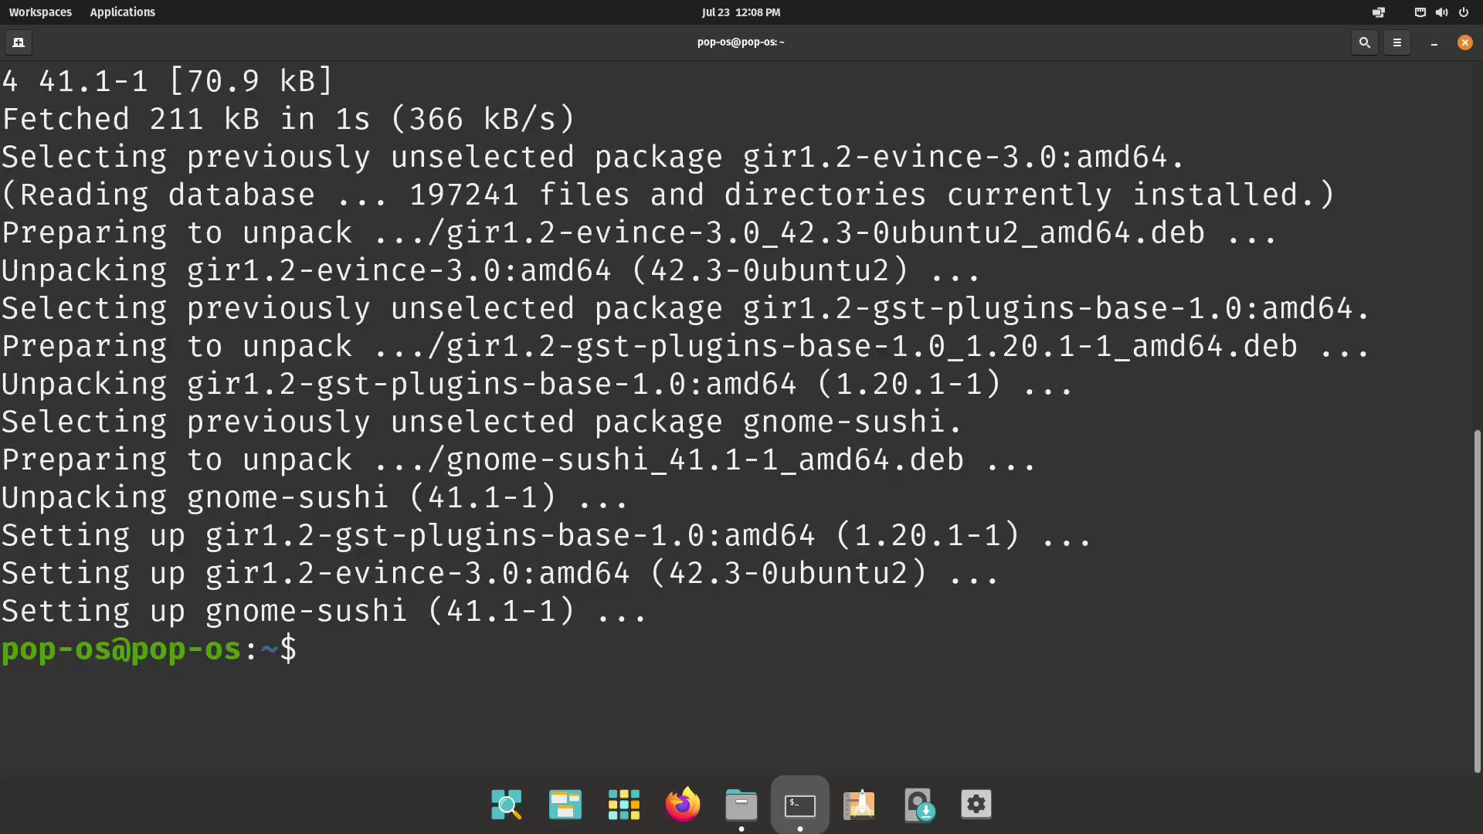
Quit the running file manager with "nautilus -q" and close the terminal
text(nautul)
key(BackSpace)
key(BackSpace)
text(ilus)
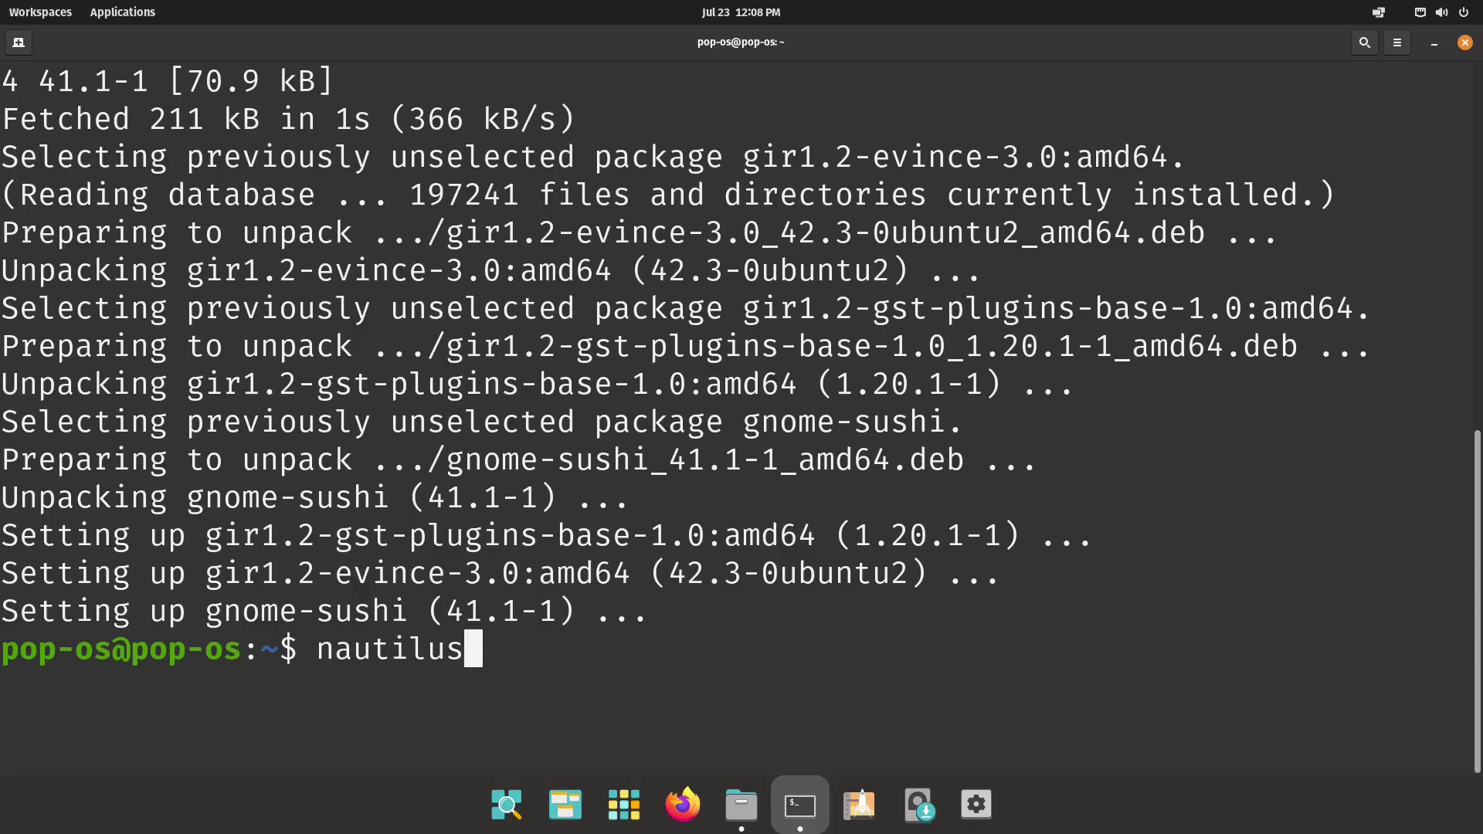
text( -1)
key(BackSpace)
text(q)
key(Return)
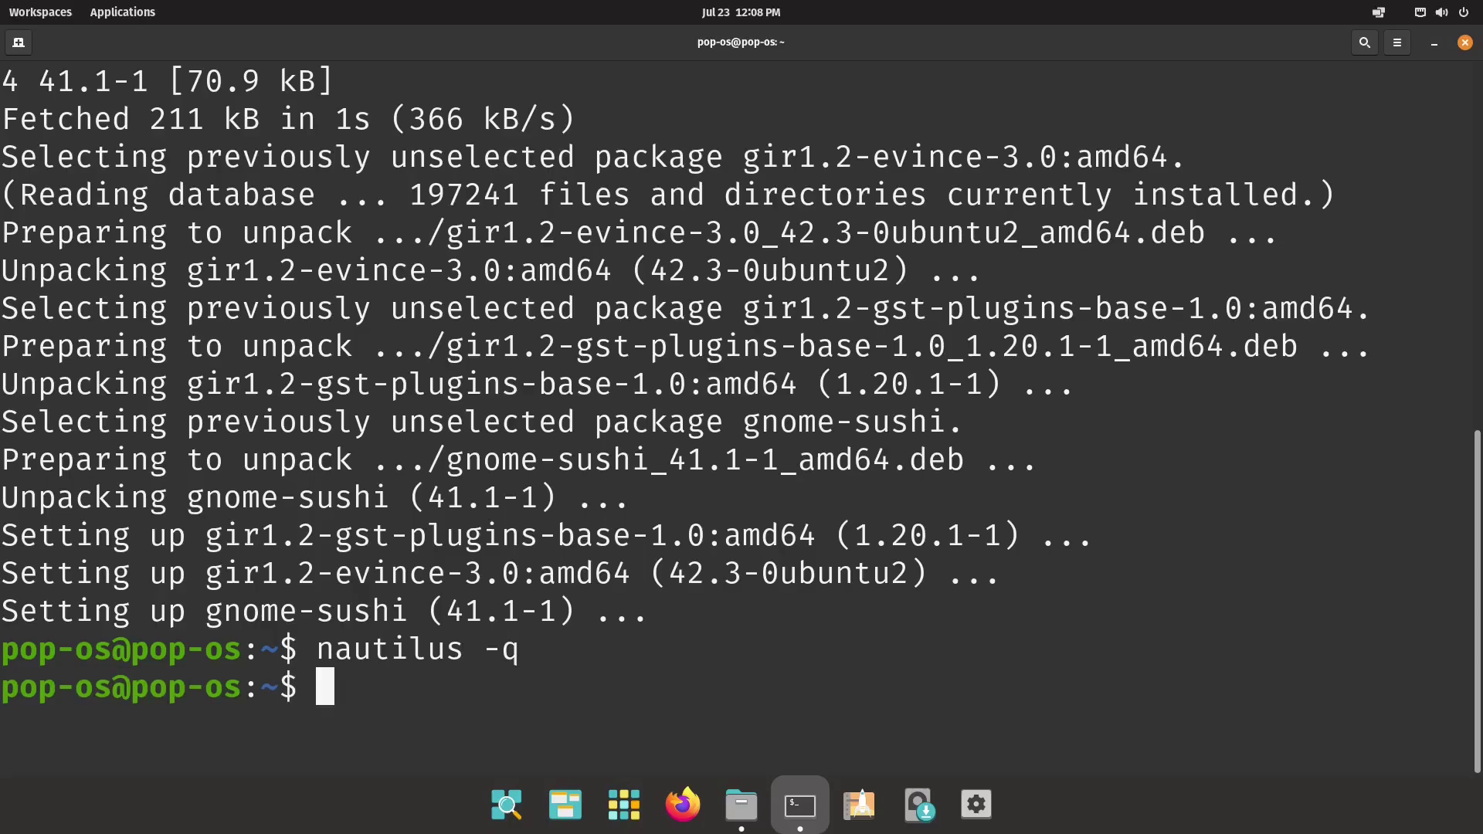
click(1465, 42)
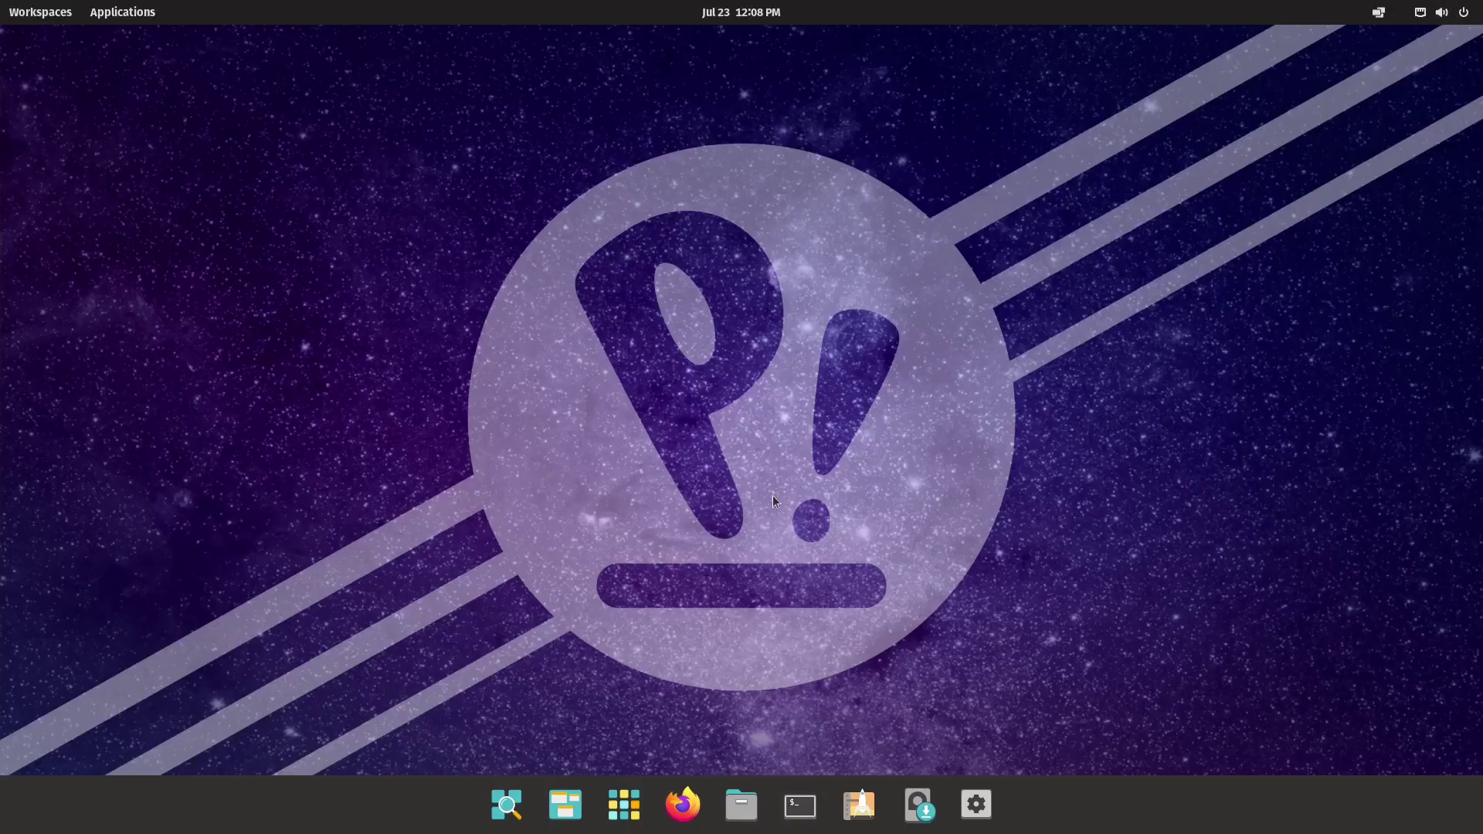
Reopen the file manager and show the quick preview of index.jpeg in the Pictures folder, closing the preview after viewing
click(740, 804)
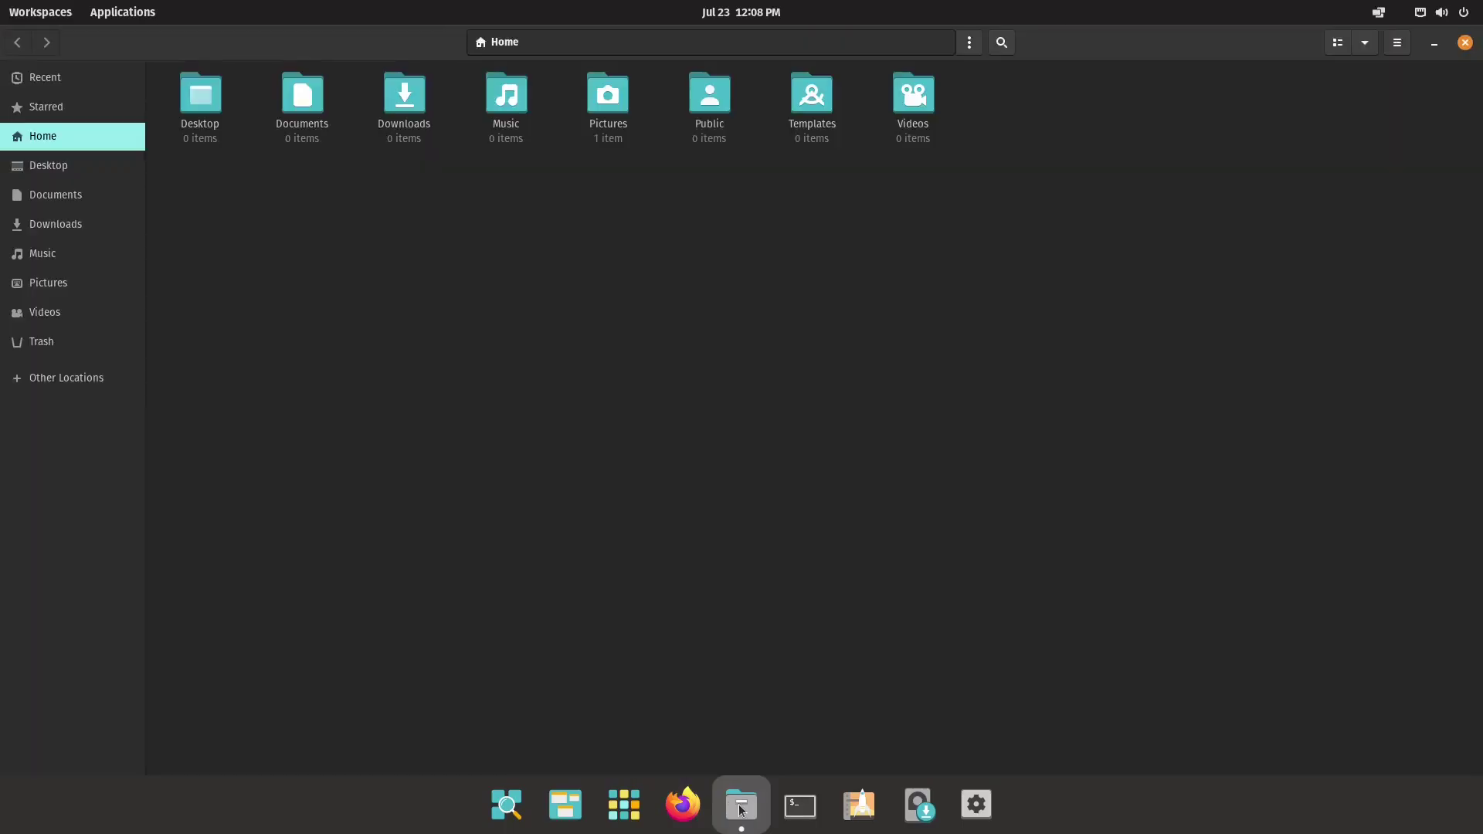
click(612, 105)
double_click(612, 105)
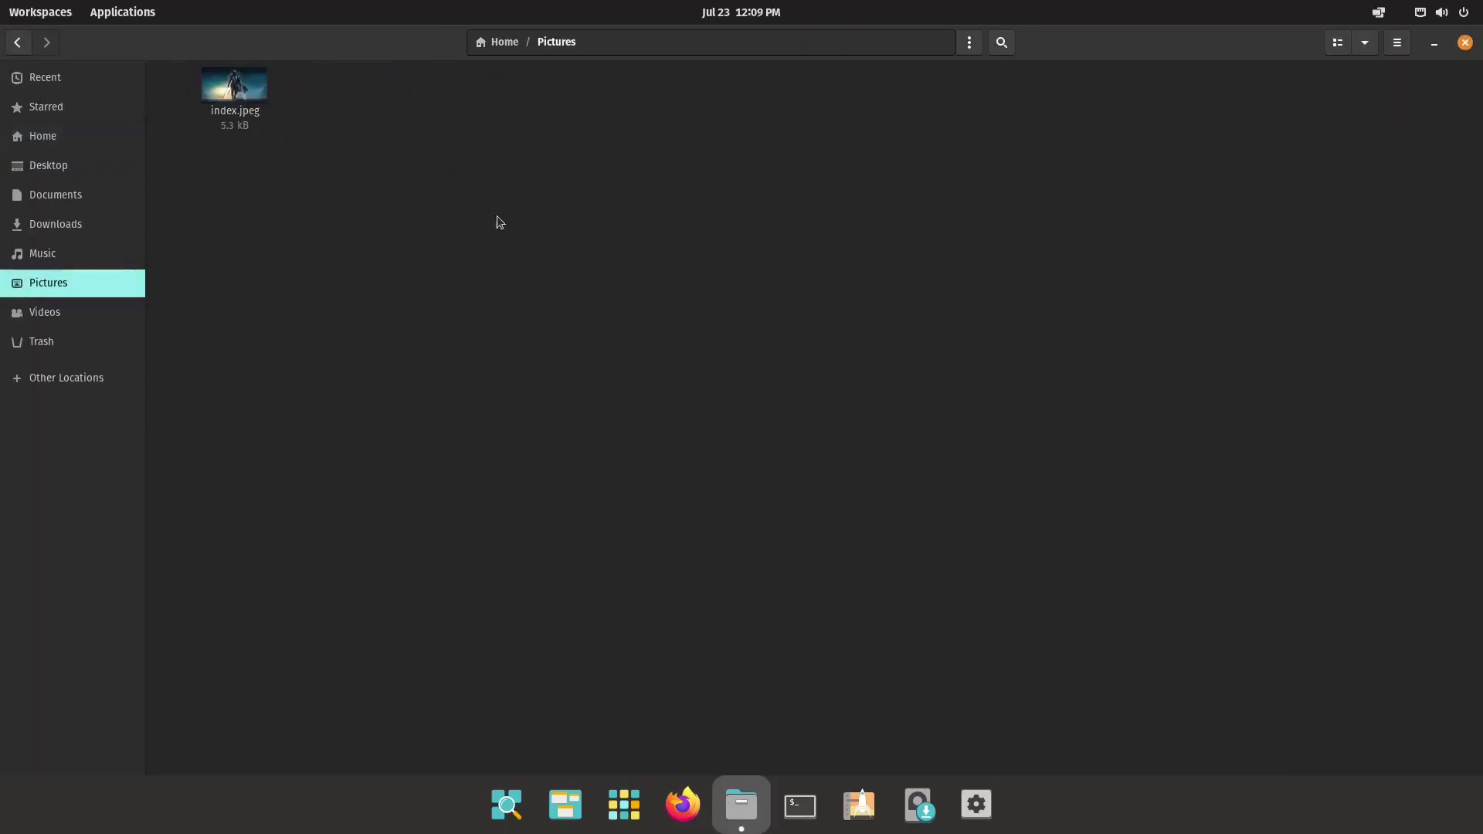
click(232, 85)
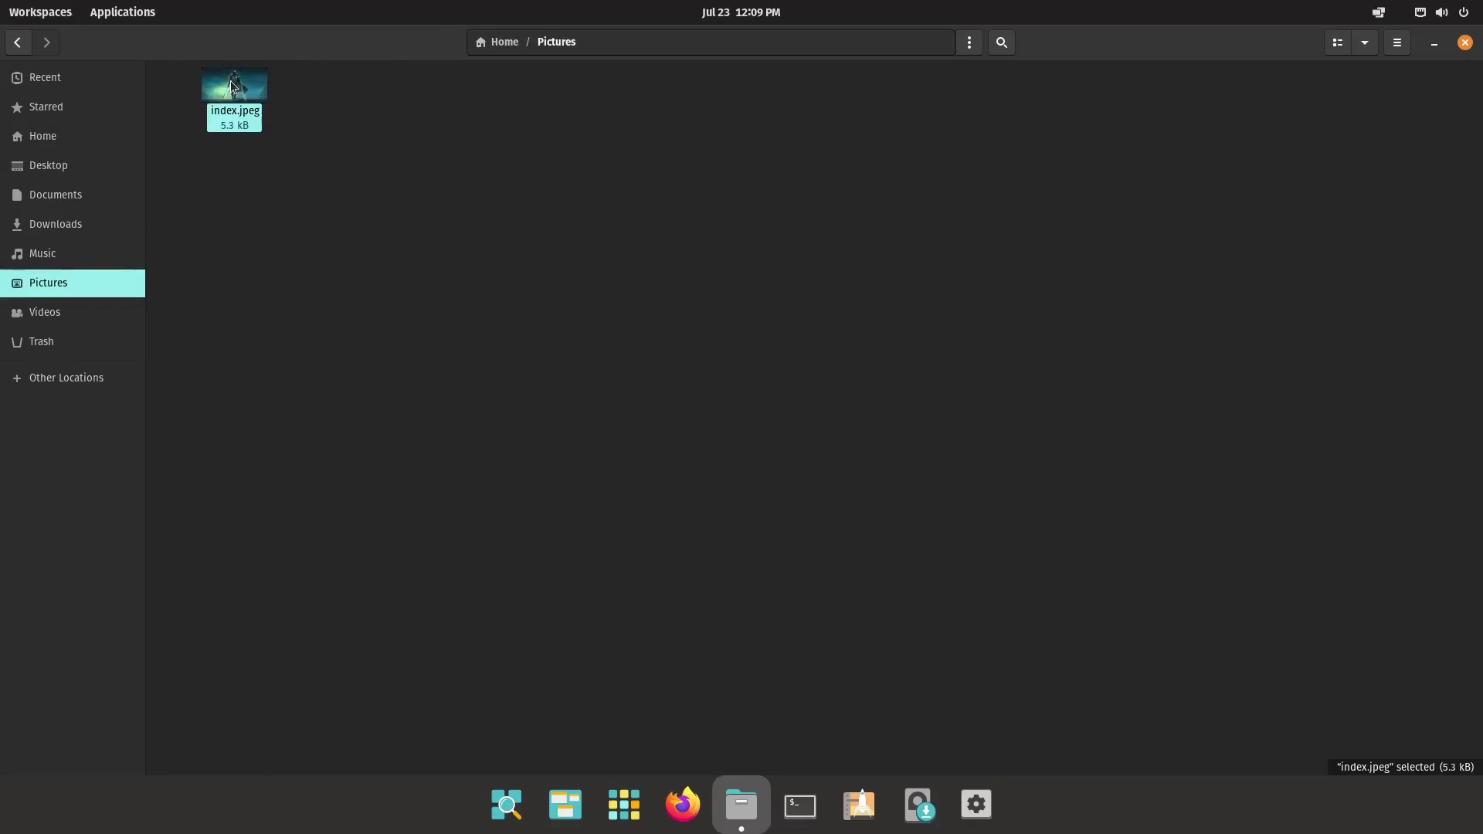
key(space)
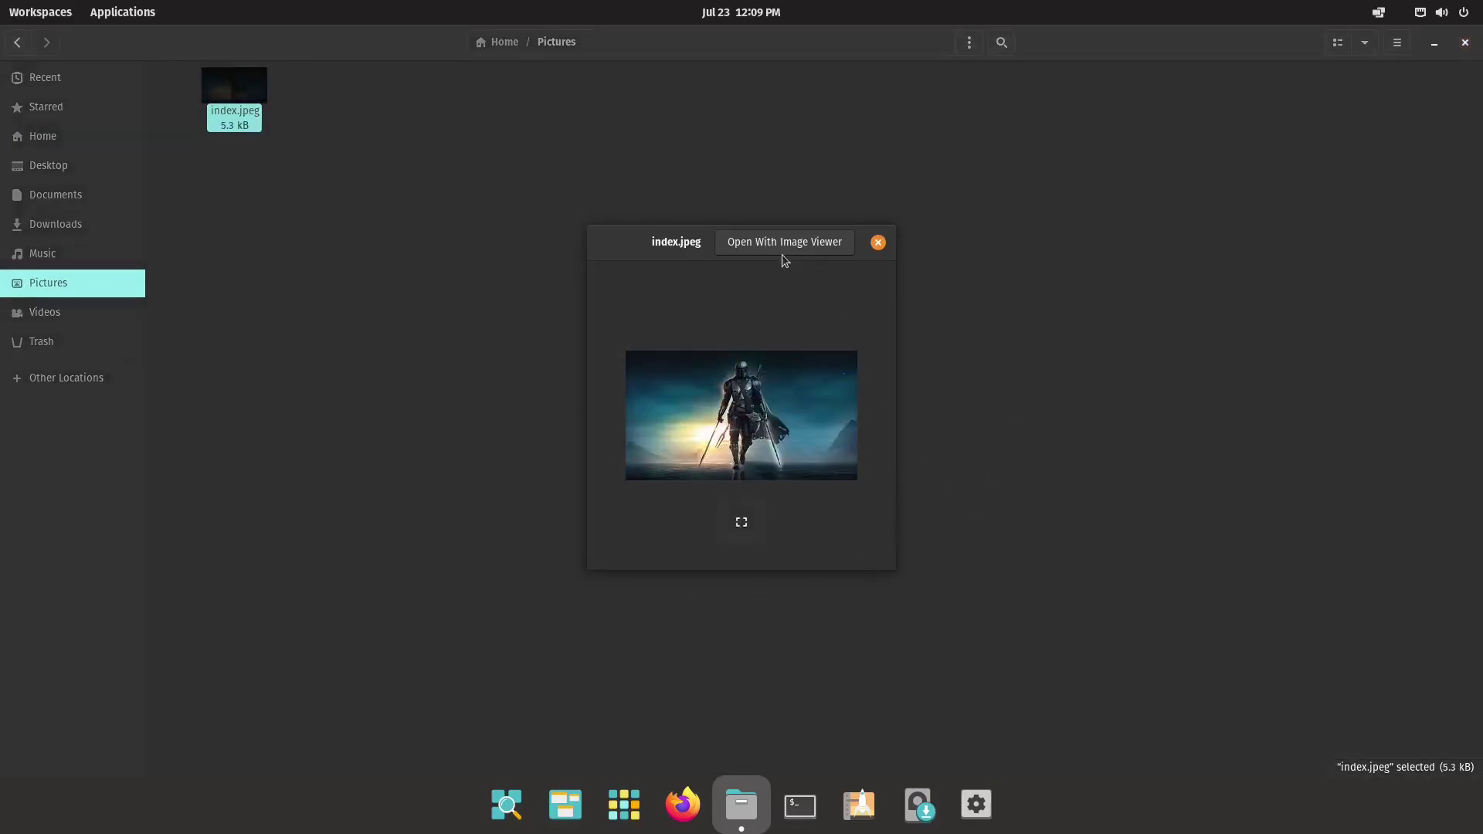
click(879, 244)
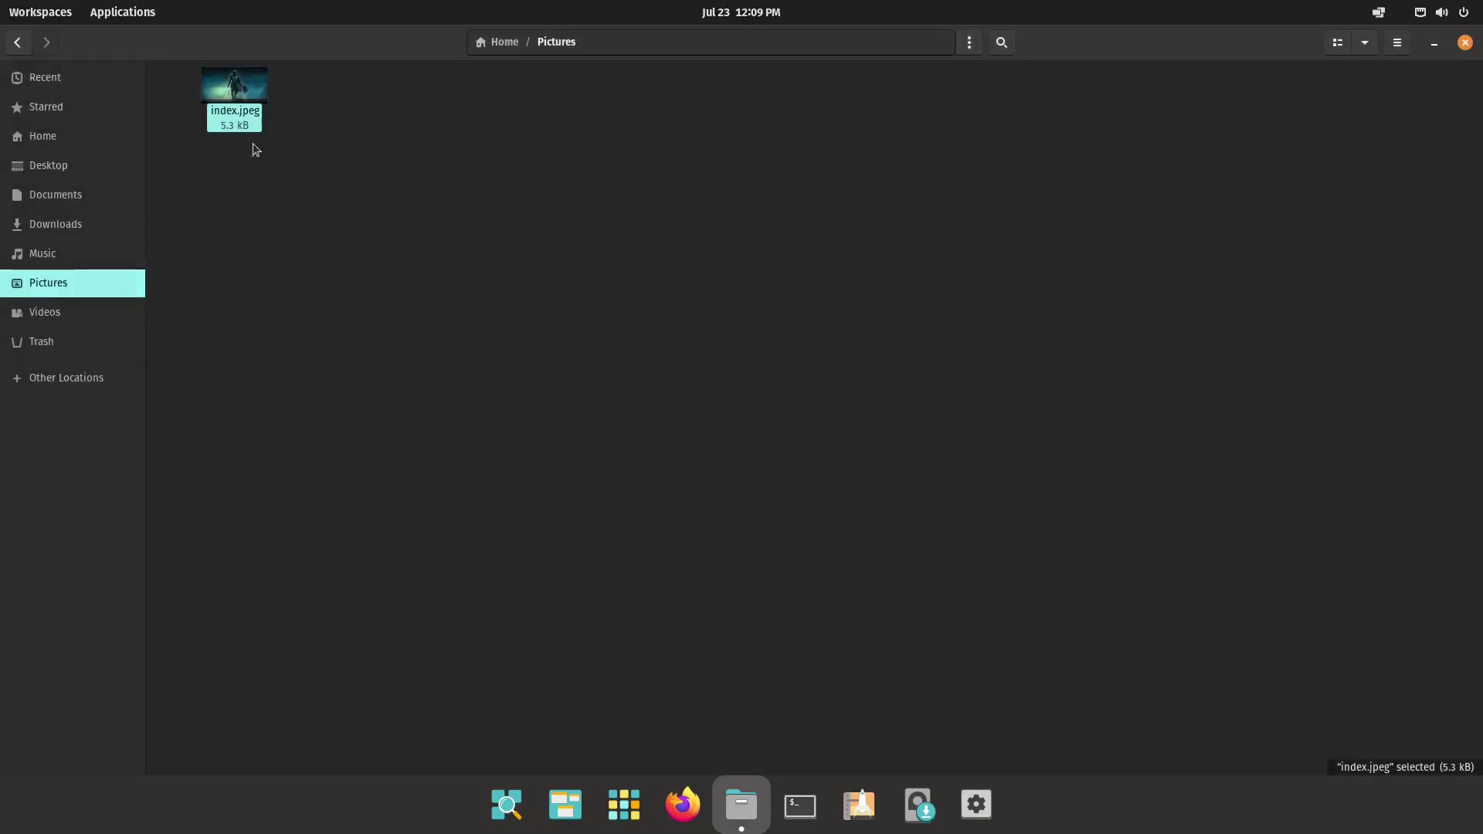
Preview index.jpeg again, open it from the preview in Image Viewer, and close the viewer
key(space)
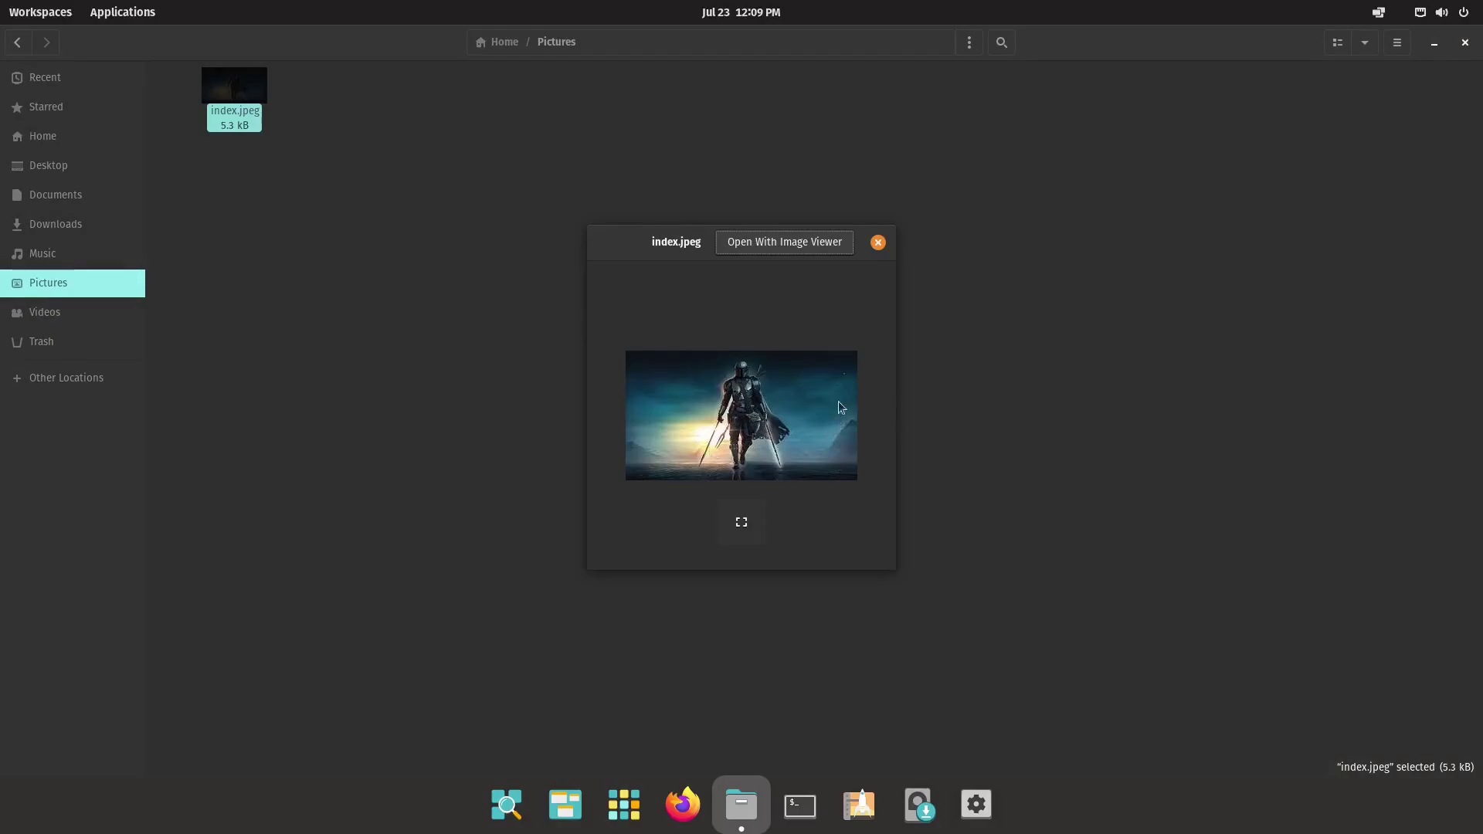
click(821, 244)
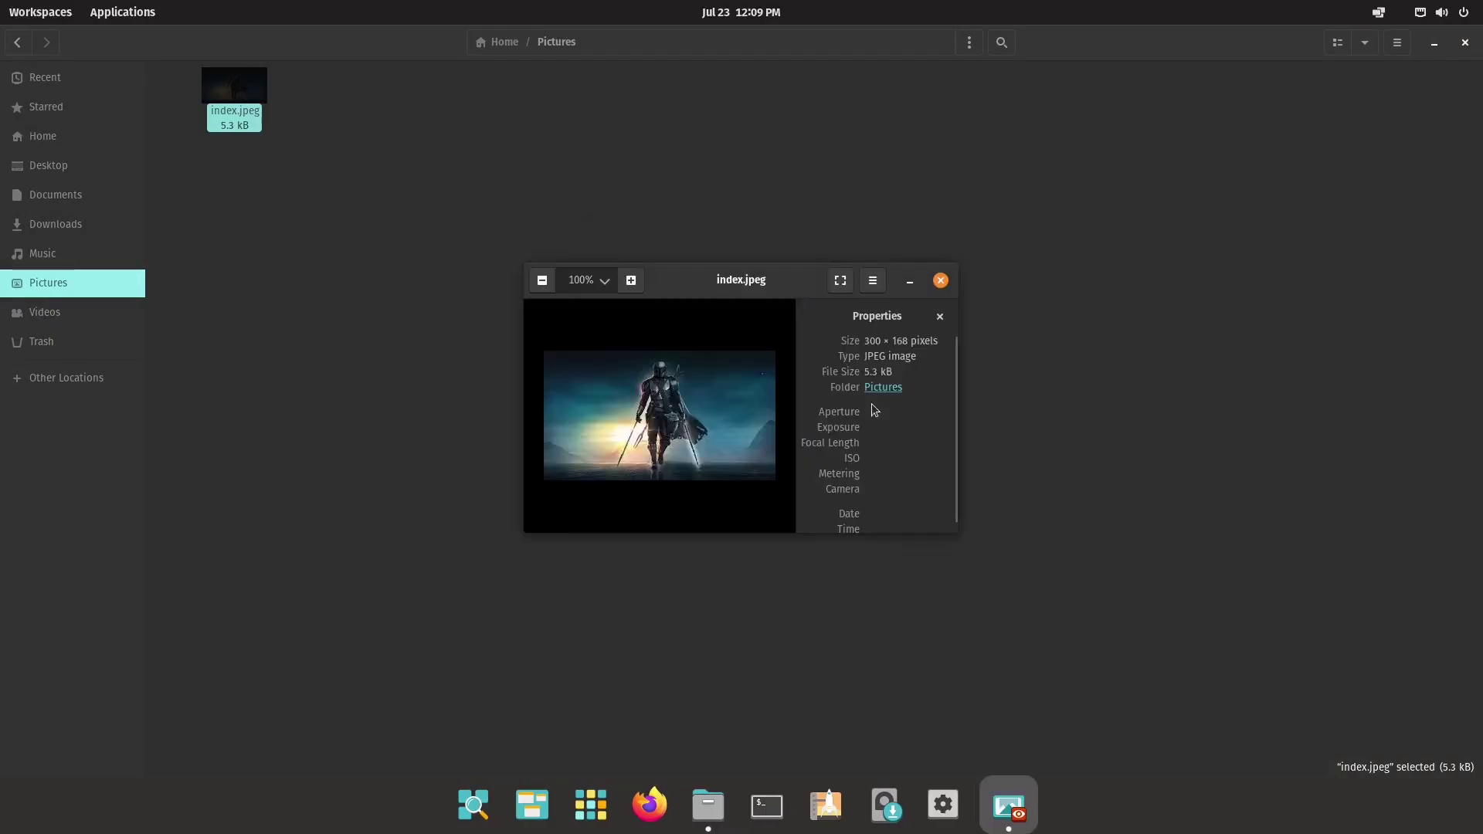
click(940, 280)
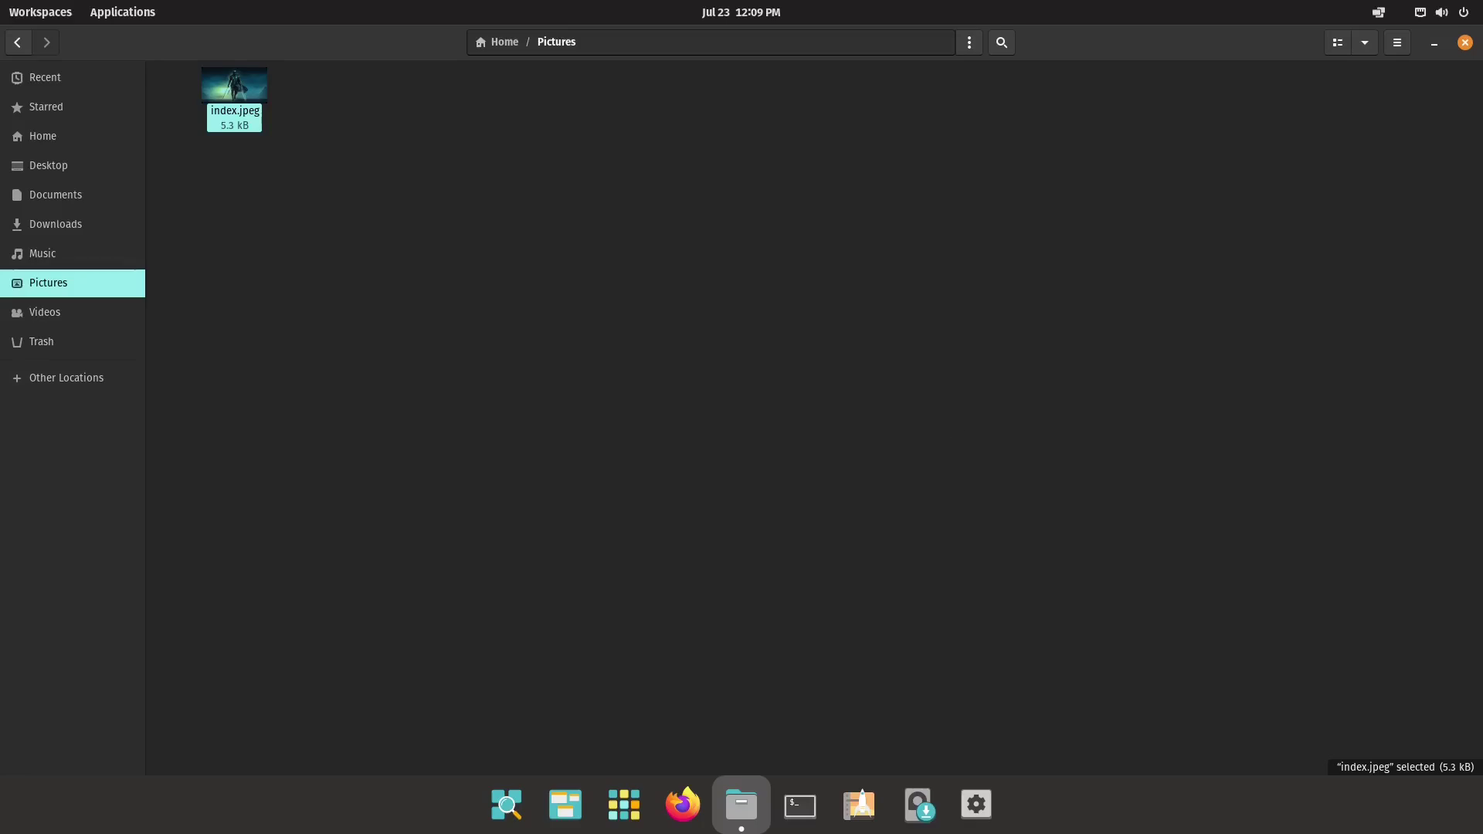
Return to the home folder, show the history of previously visited folders, and go back to the pop-os entry
click(30, 137)
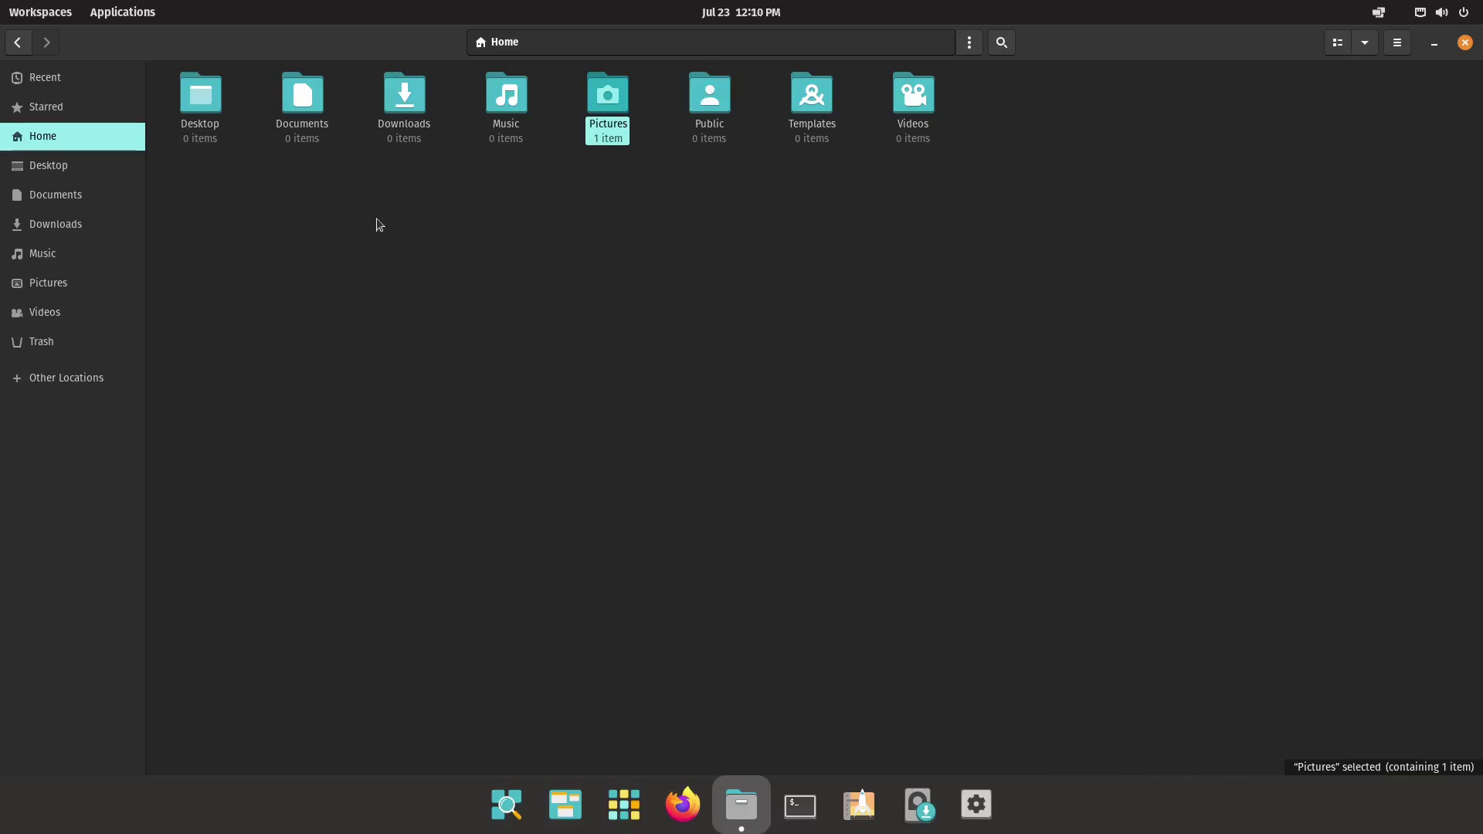
right_click(20, 47)
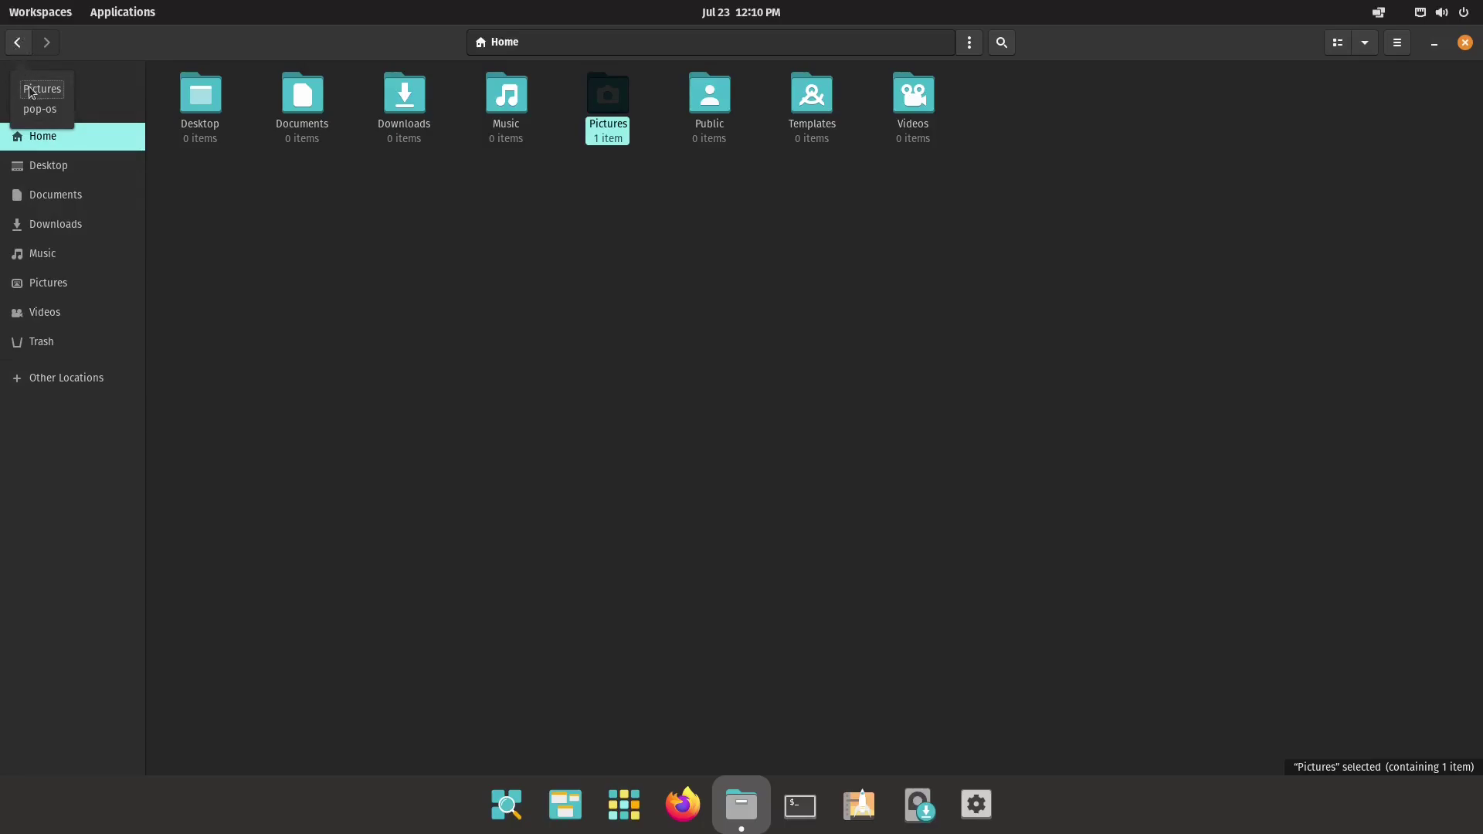
click(75, 191)
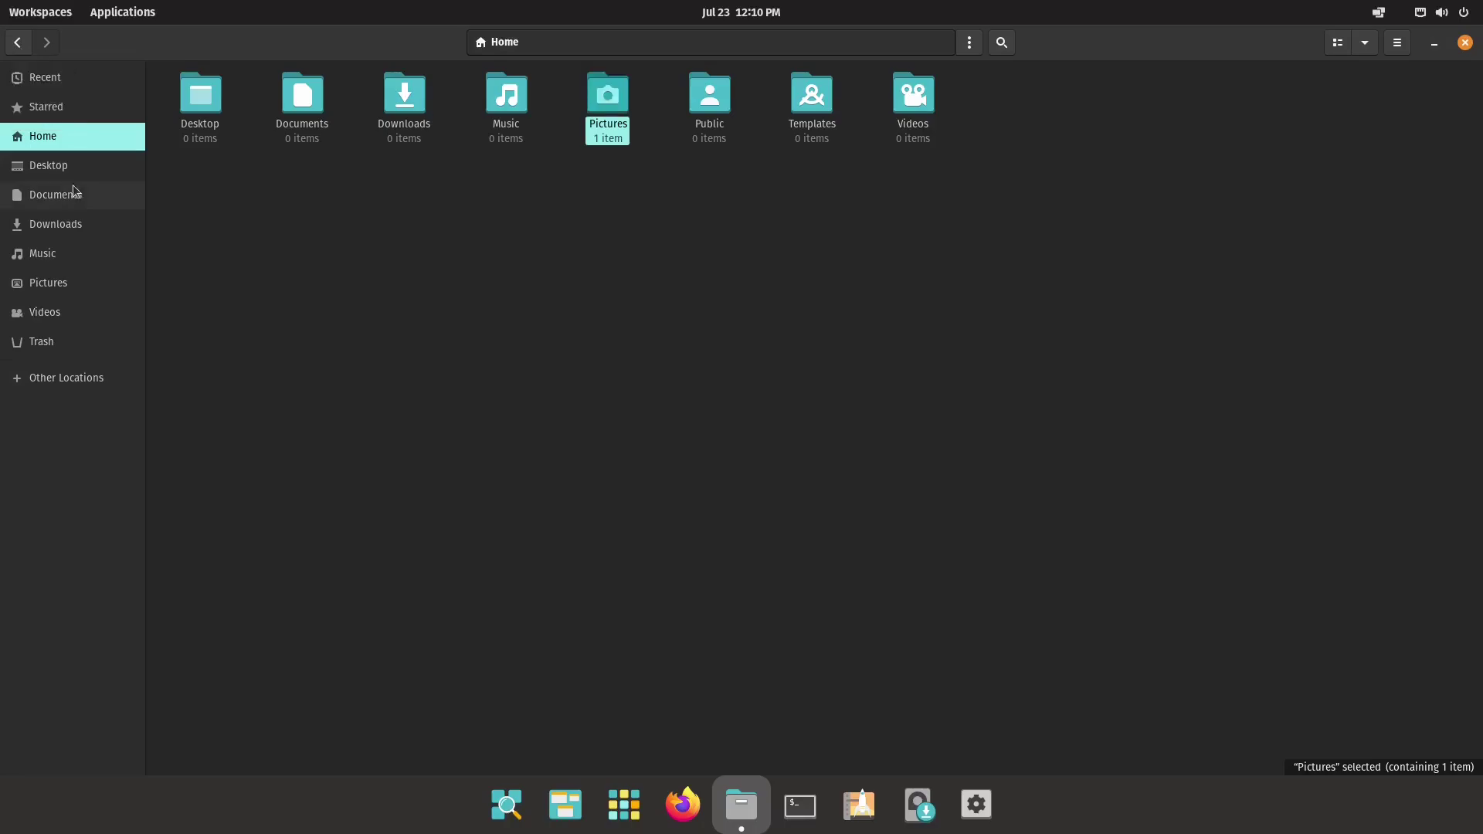
right_click(18, 43)
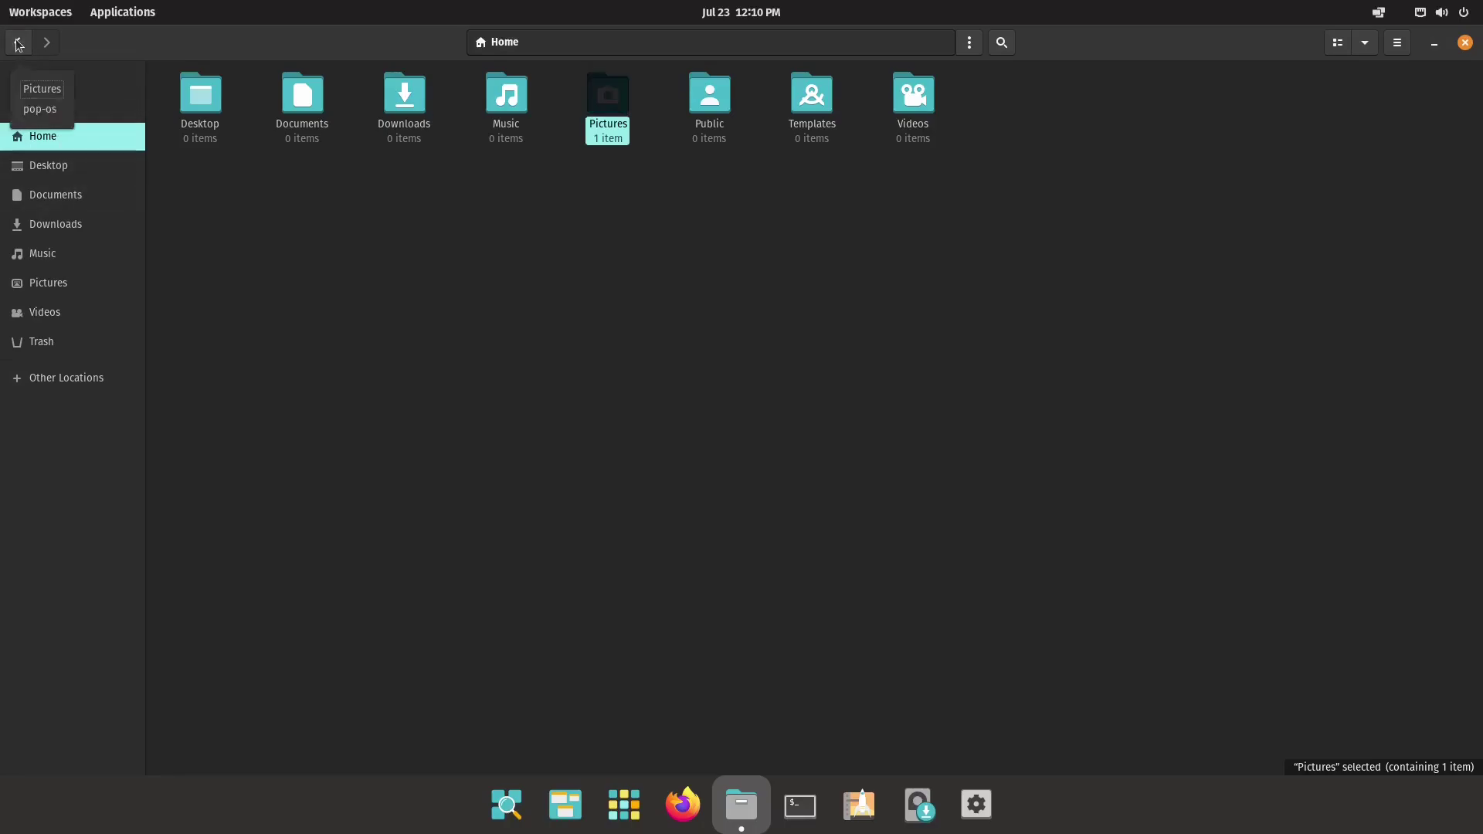
click(42, 109)
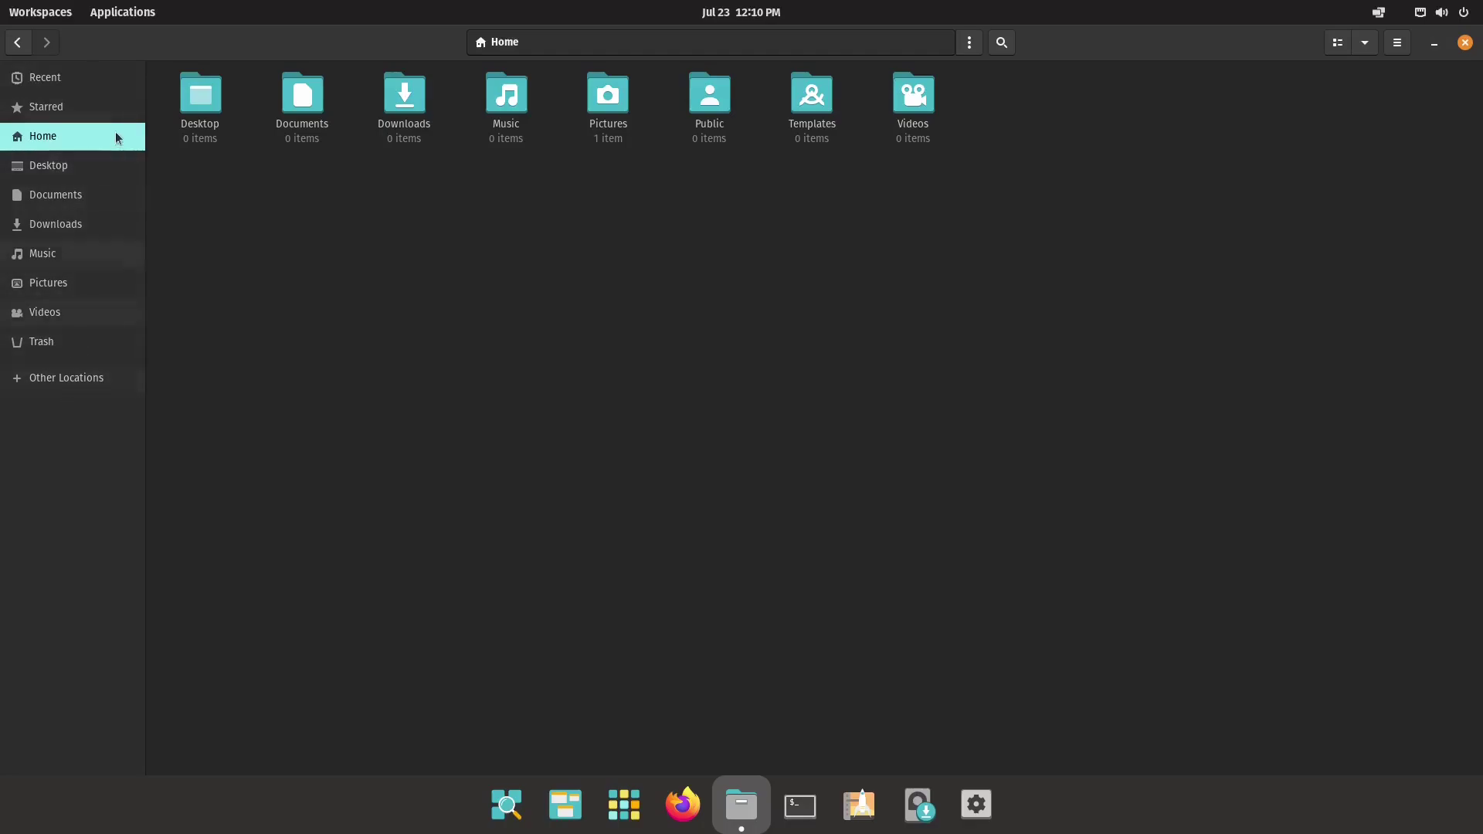
Create a new folder named "My Work Folder" in the home folder
right_click(450, 349)
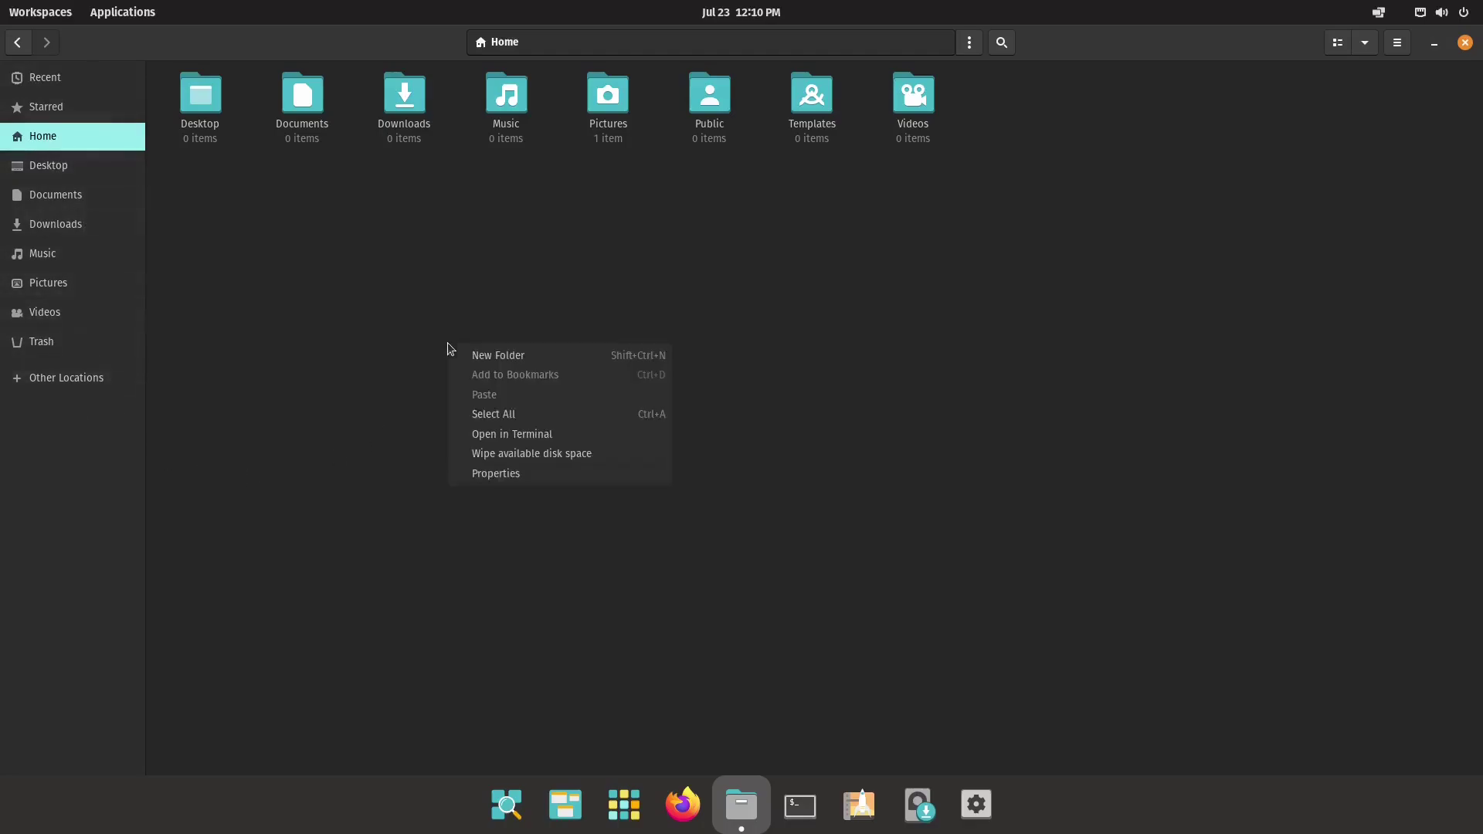
click(592, 356)
text(My)
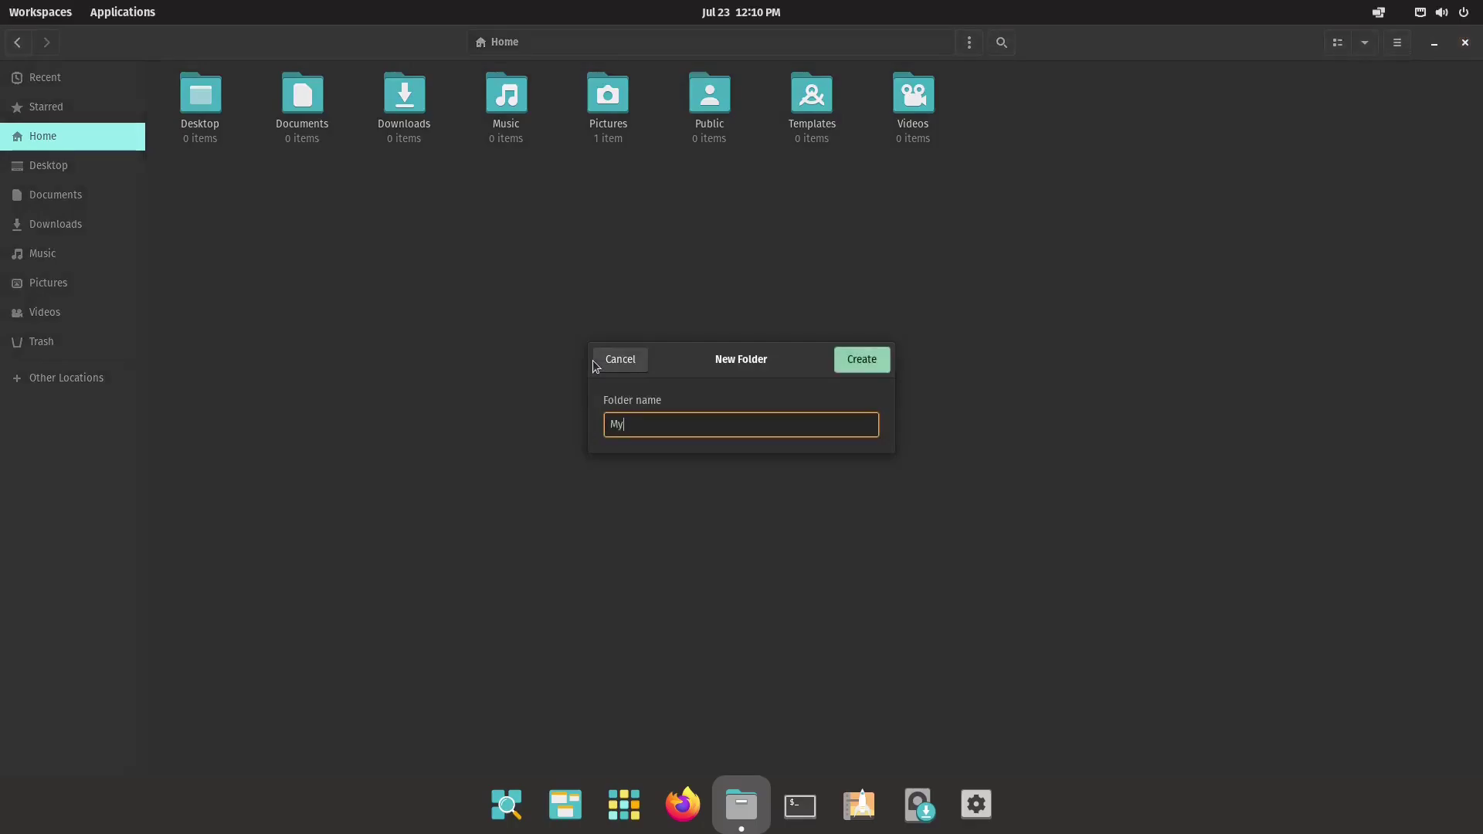
text( Work Folder)
key(Return)
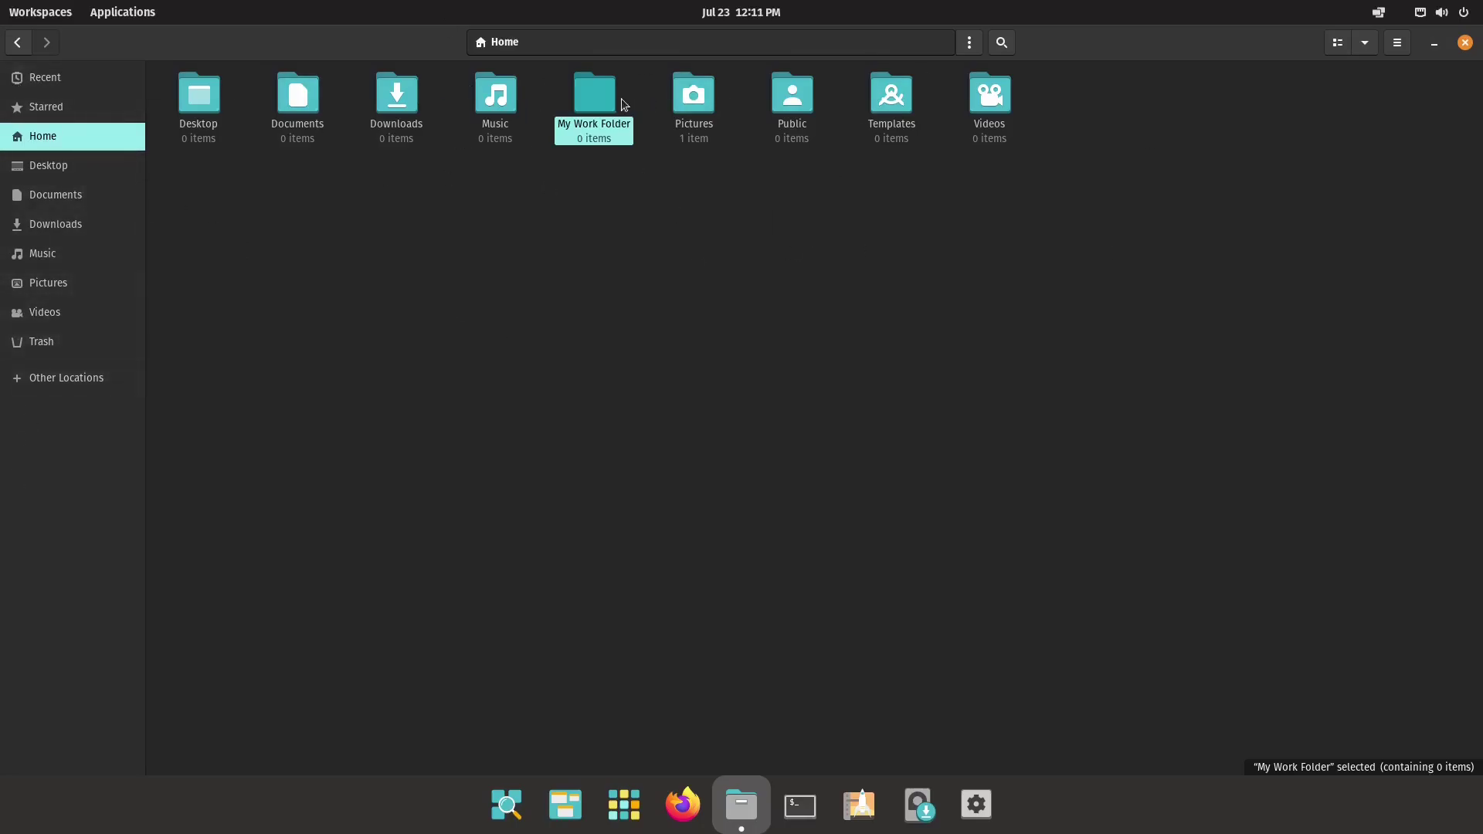
Bookmark My Work Folder in the file manager's sidebar and try to move the bookmark up among the default places
drag(603, 99, 46, 378)
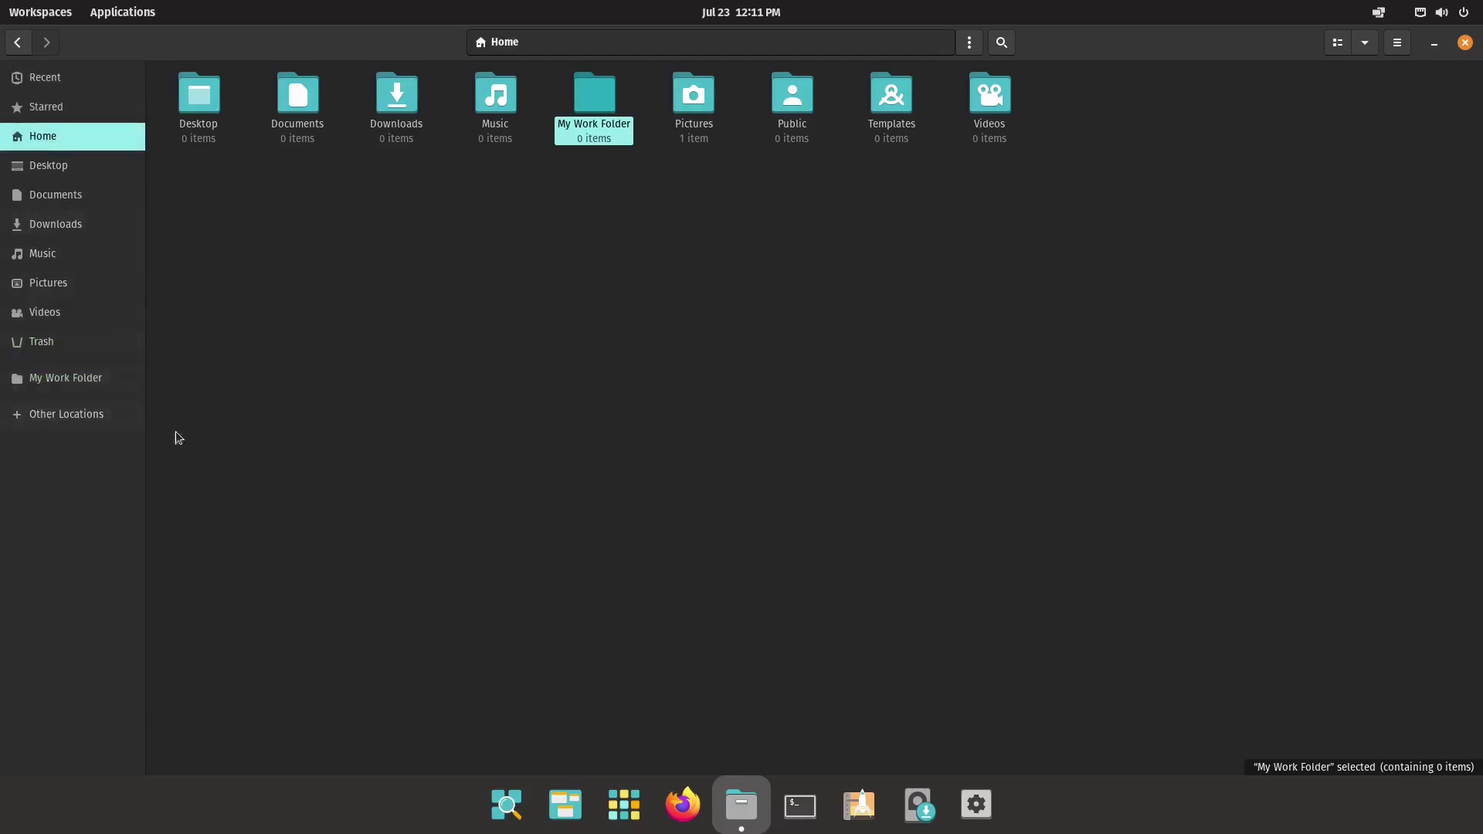
drag(36, 379, 39, 215)
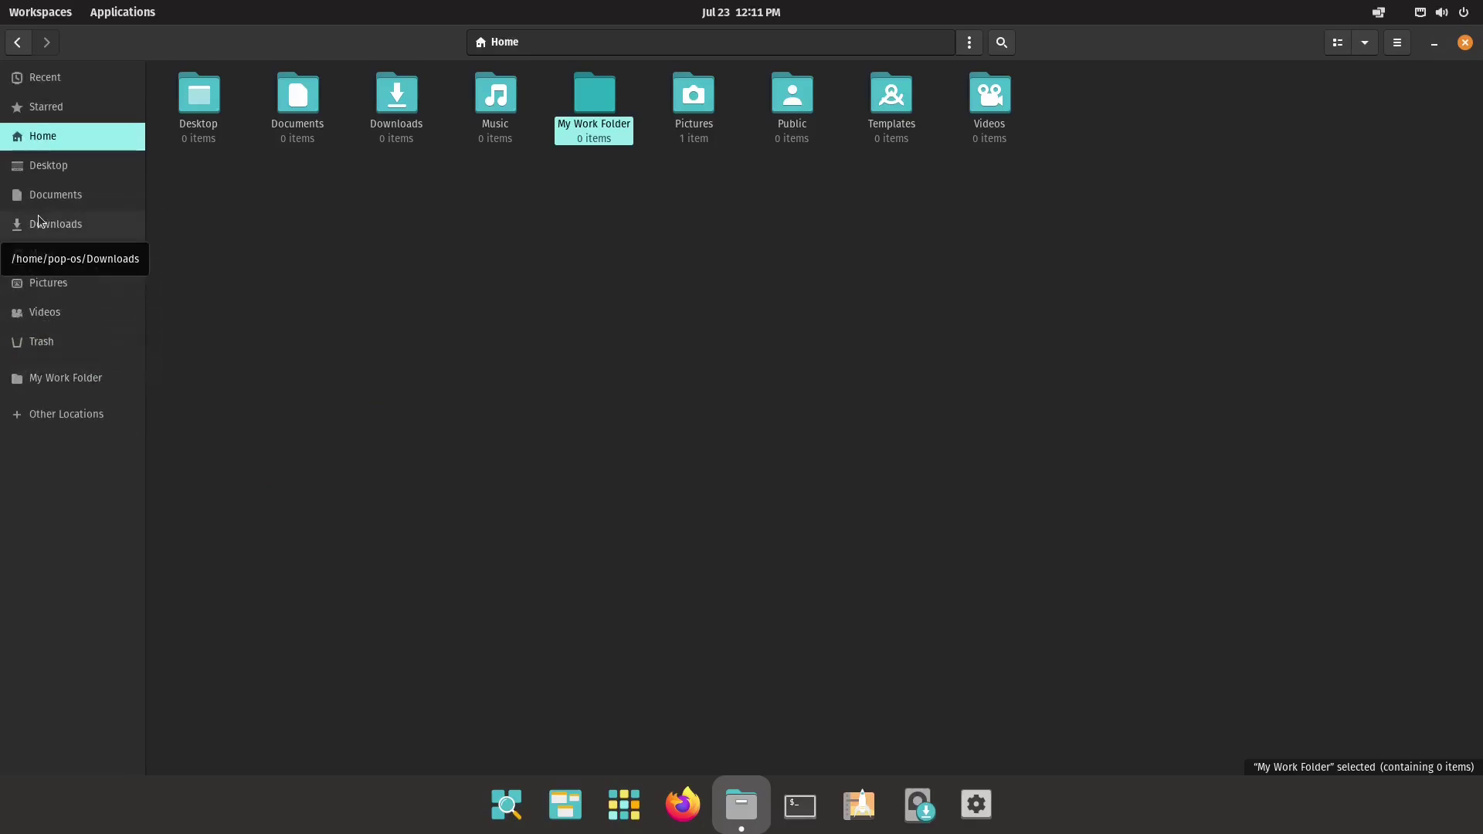
drag(96, 384, 43, 363)
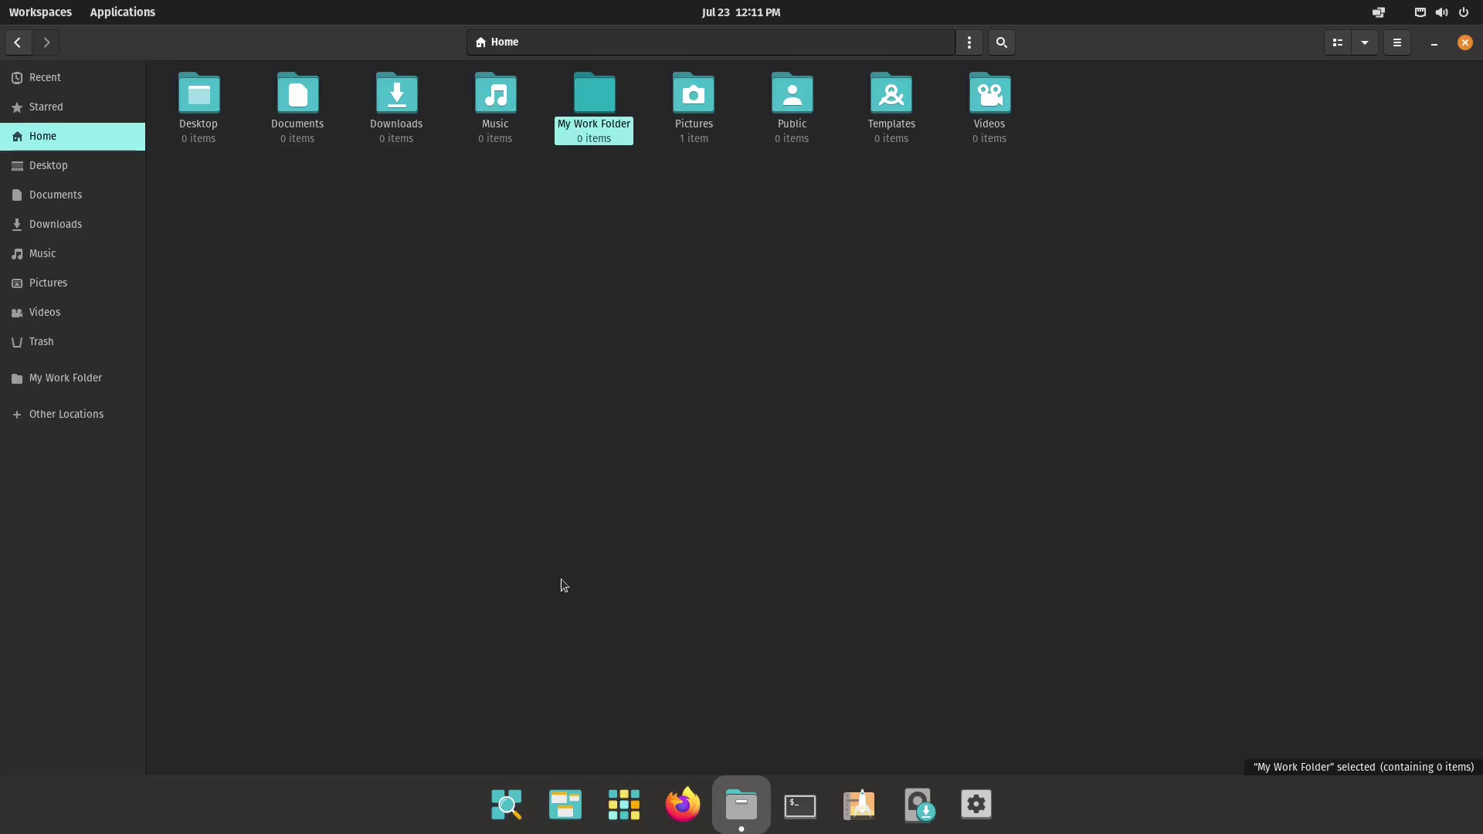
Switch to a new Terminal window, maximize it and enlarge its text by six zoom levels
click(793, 809)
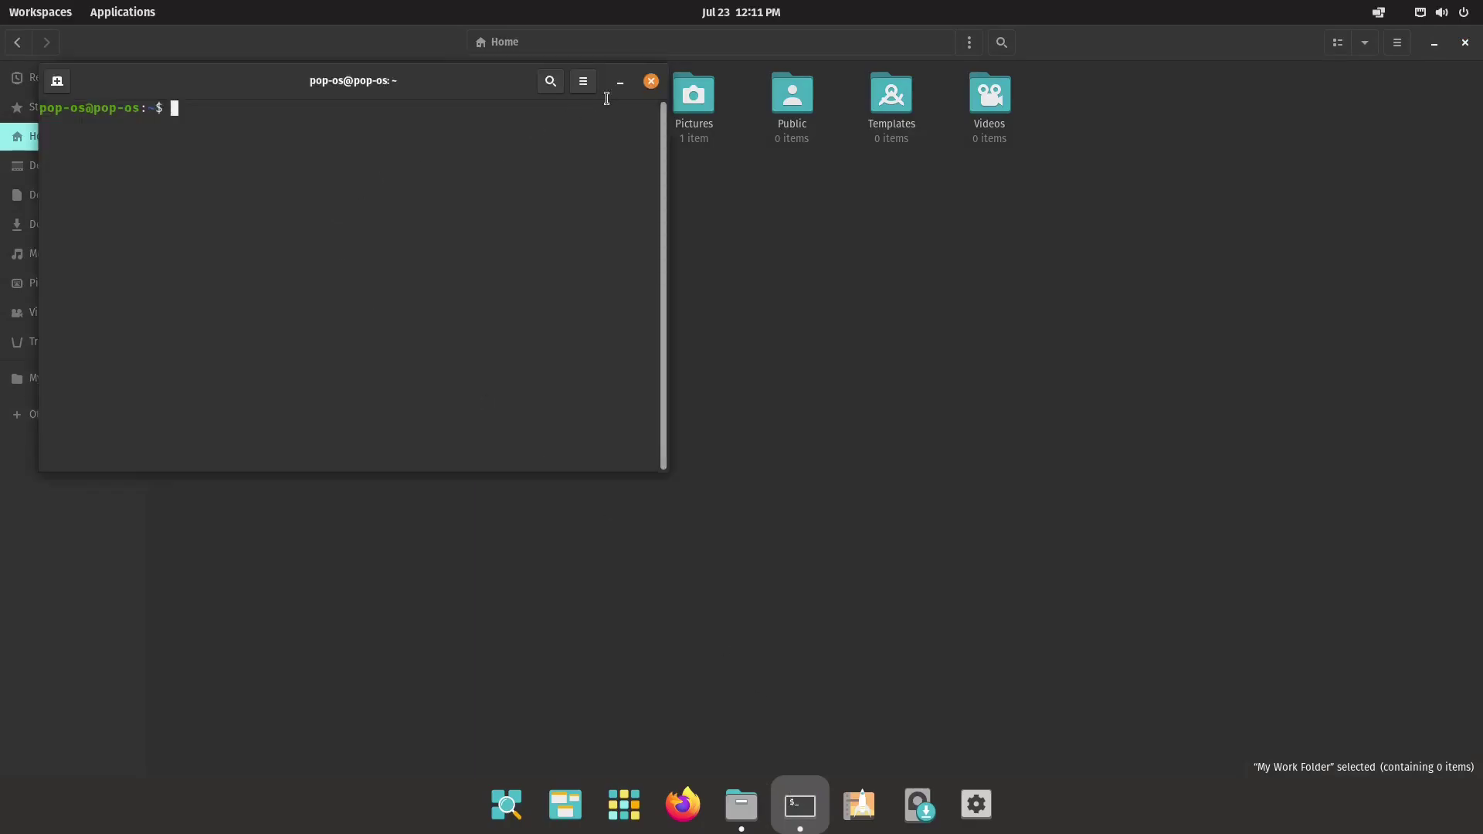
double_click(506, 72)
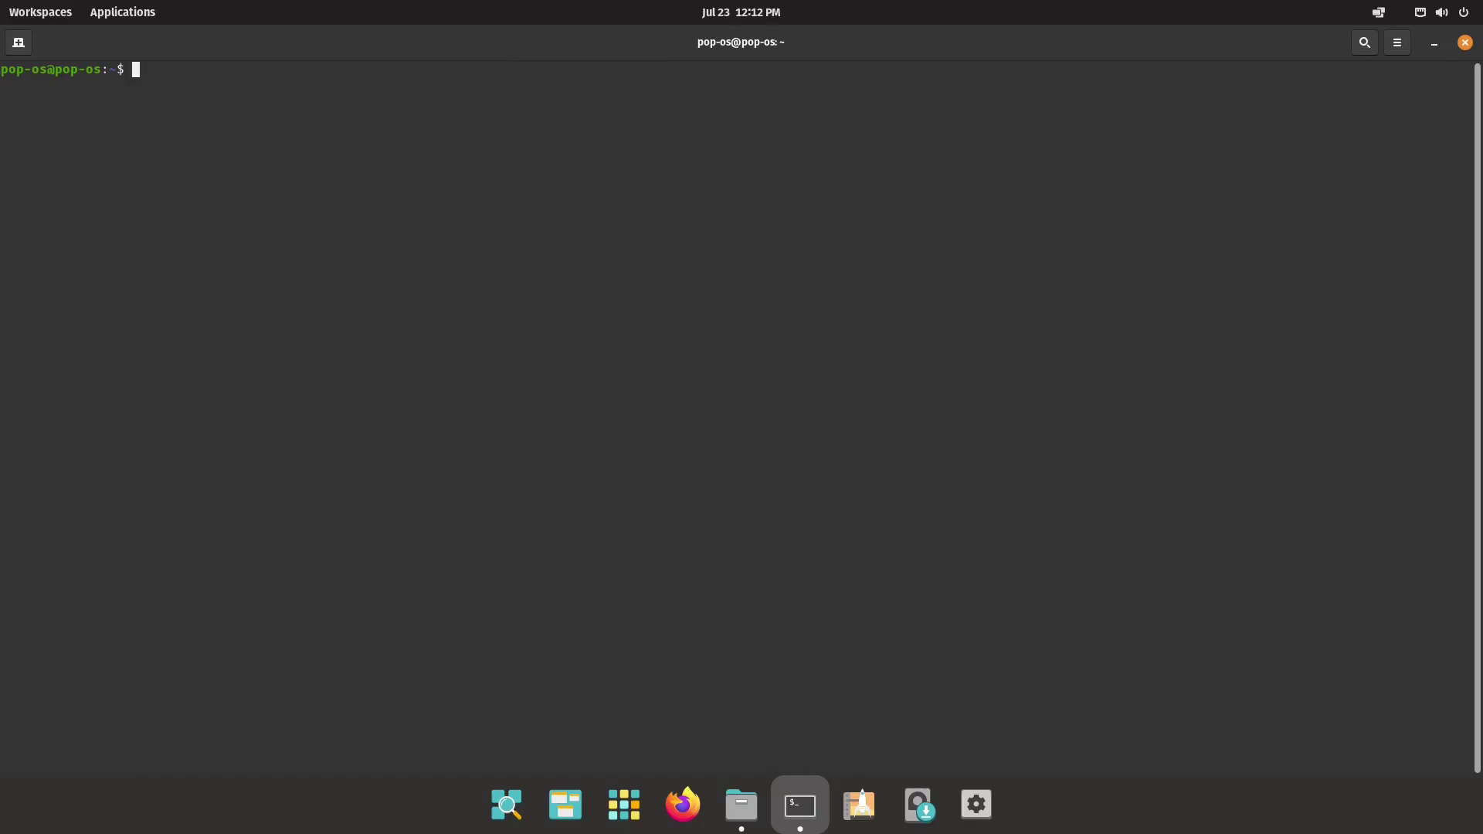
key(ctrl+plus)
key(ctrl+plus)
key(ctrl+plus)
key(ctrl+plus)
key(ctrl+plus)
key(ctrl+plus)
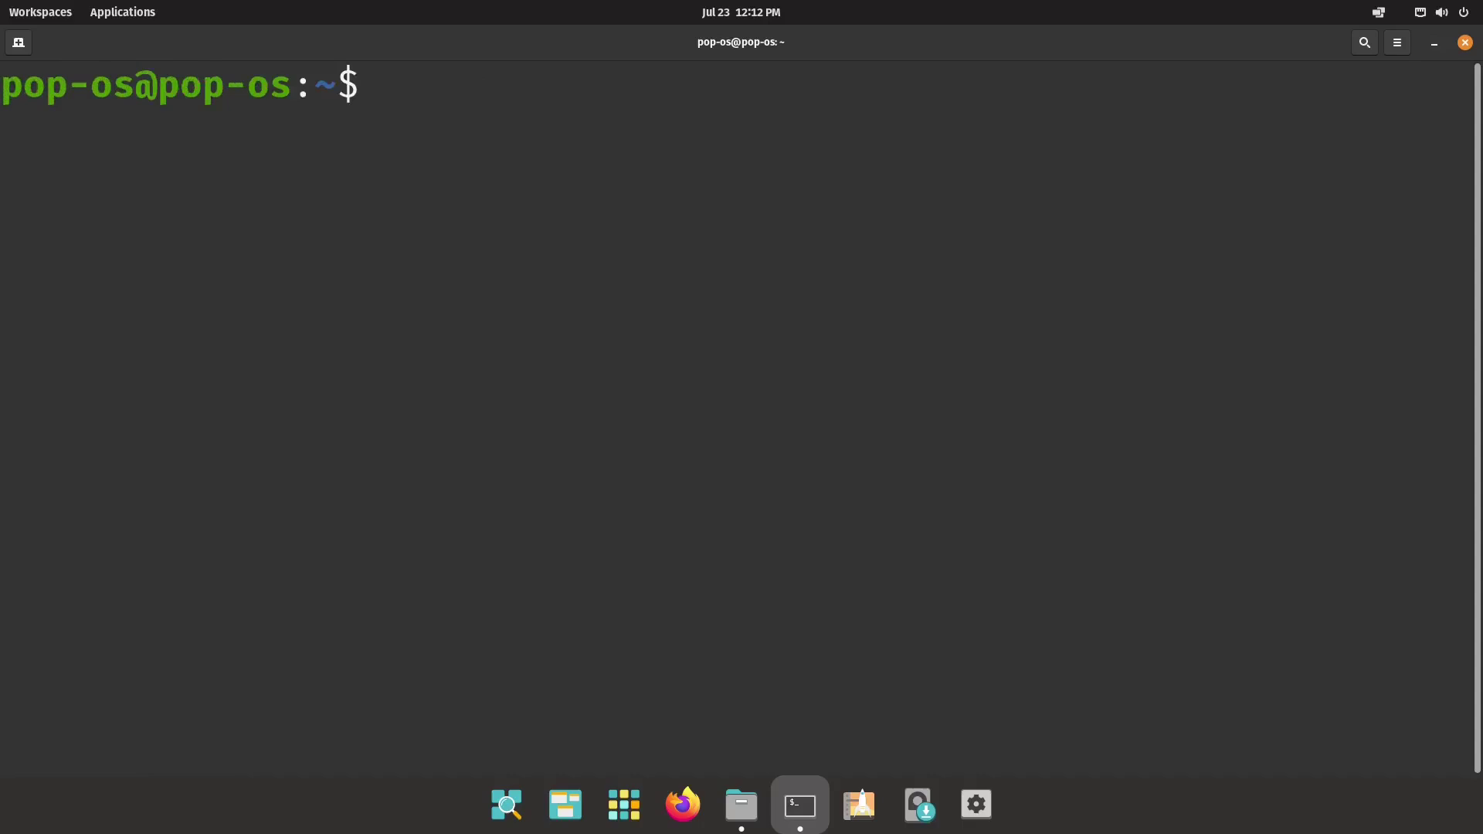
Install the imagemagick and nautilus-image-converter packages with sudo apt install, accepting the installation with y
text(sudo apt in)
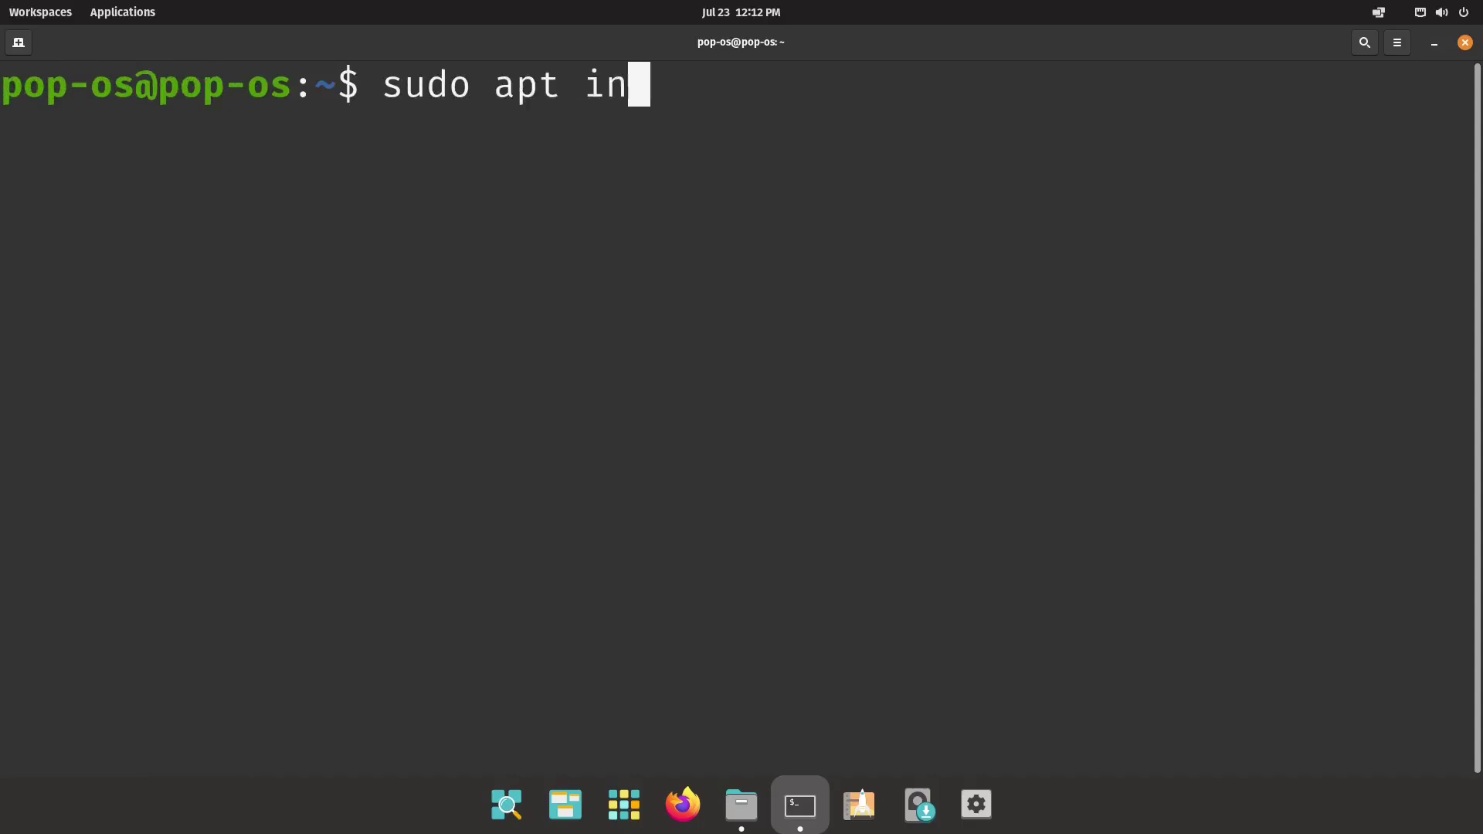
text(stall imag)
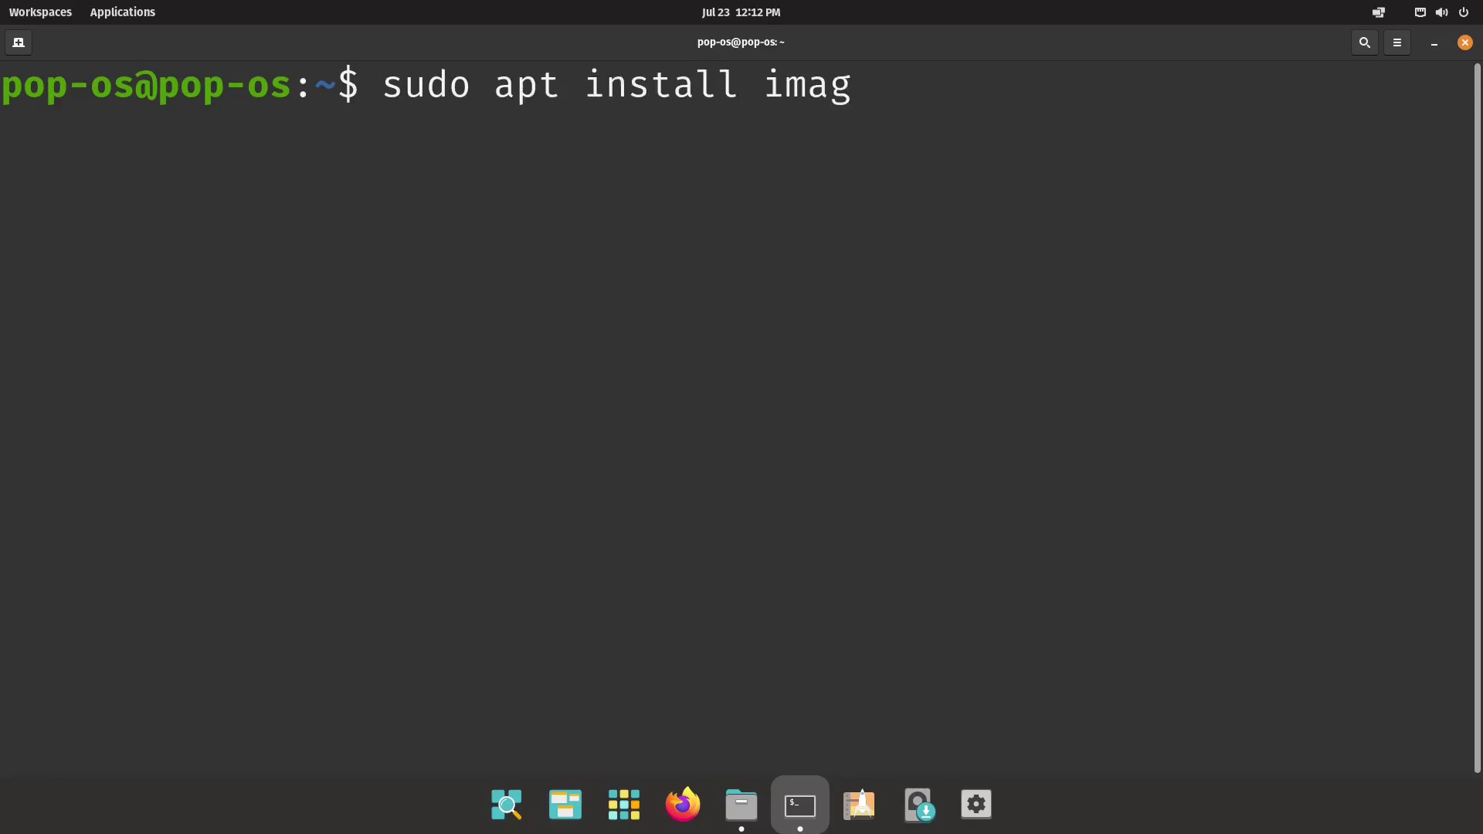
text(emagic)
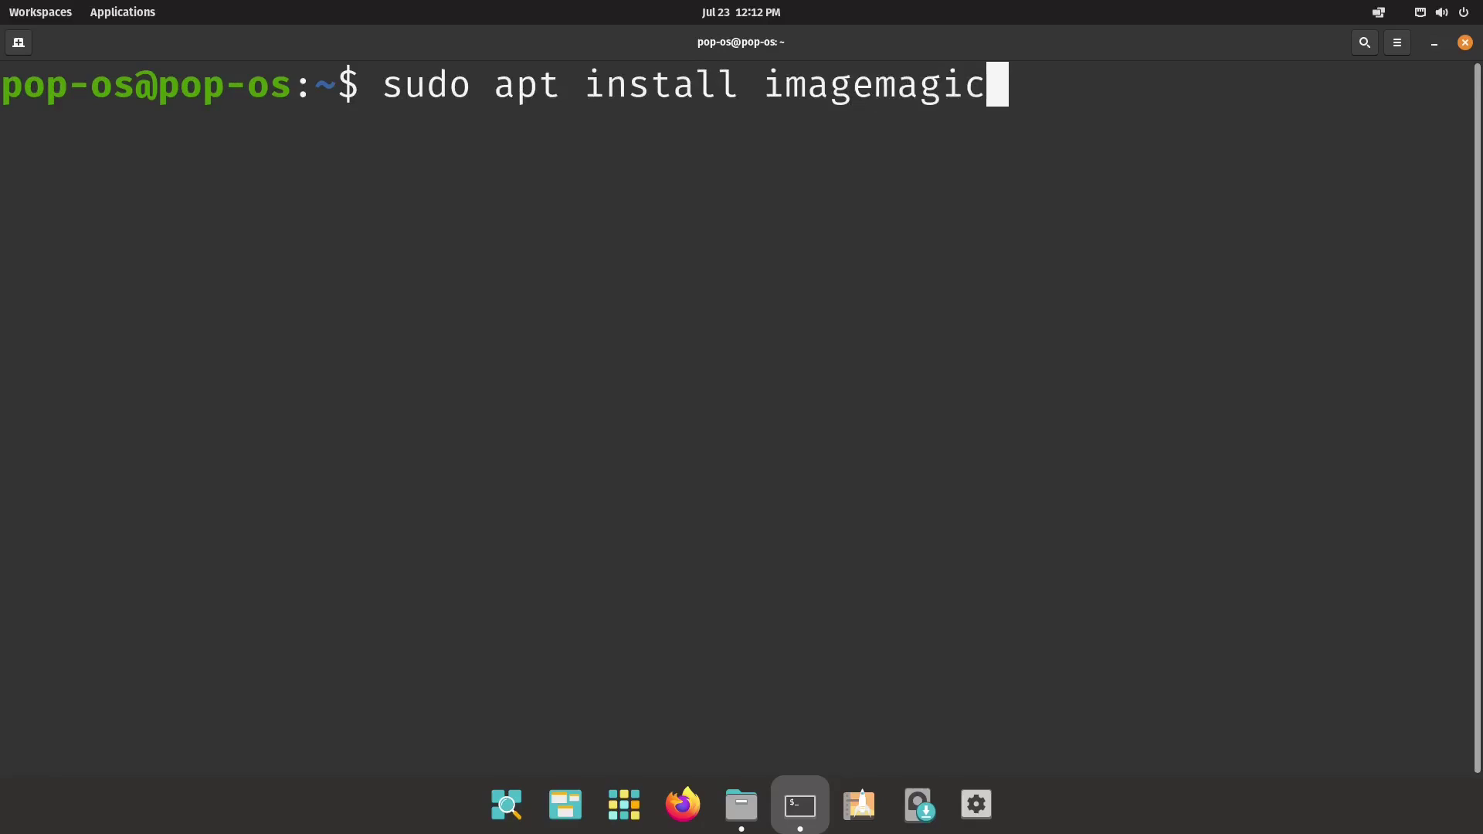
text(k nau)
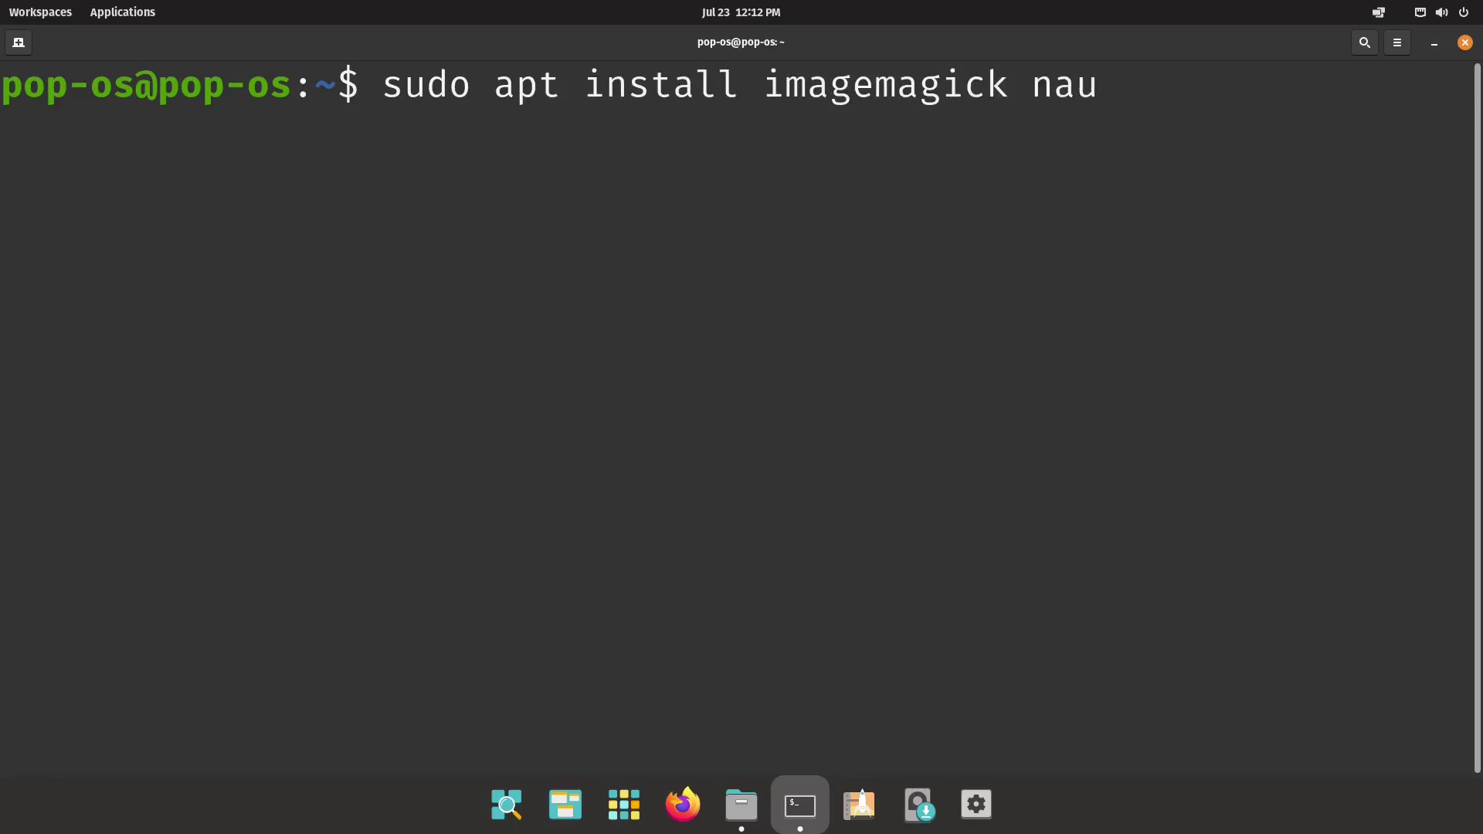
text(tilus -image-)
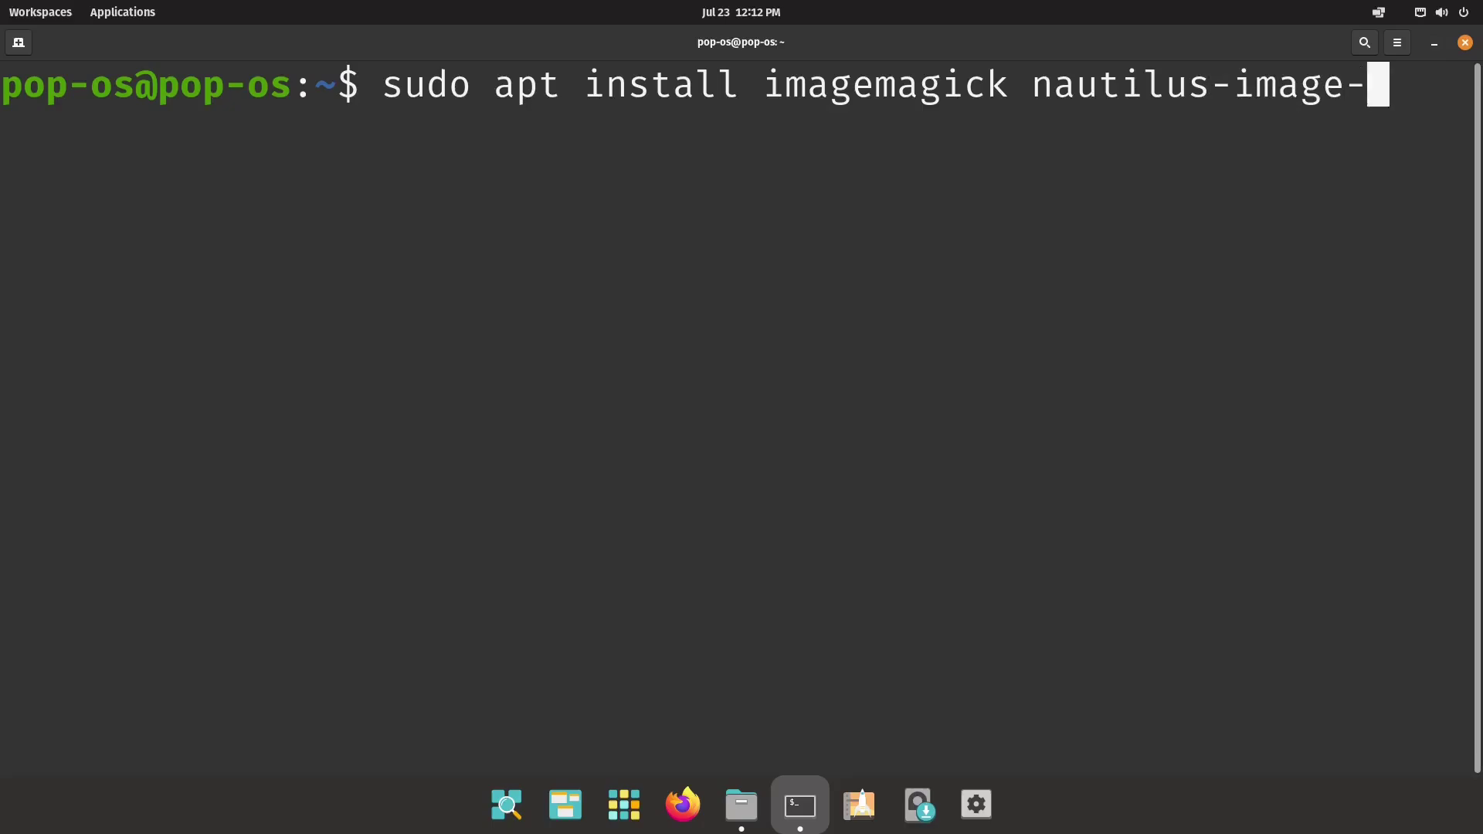
text(converter)
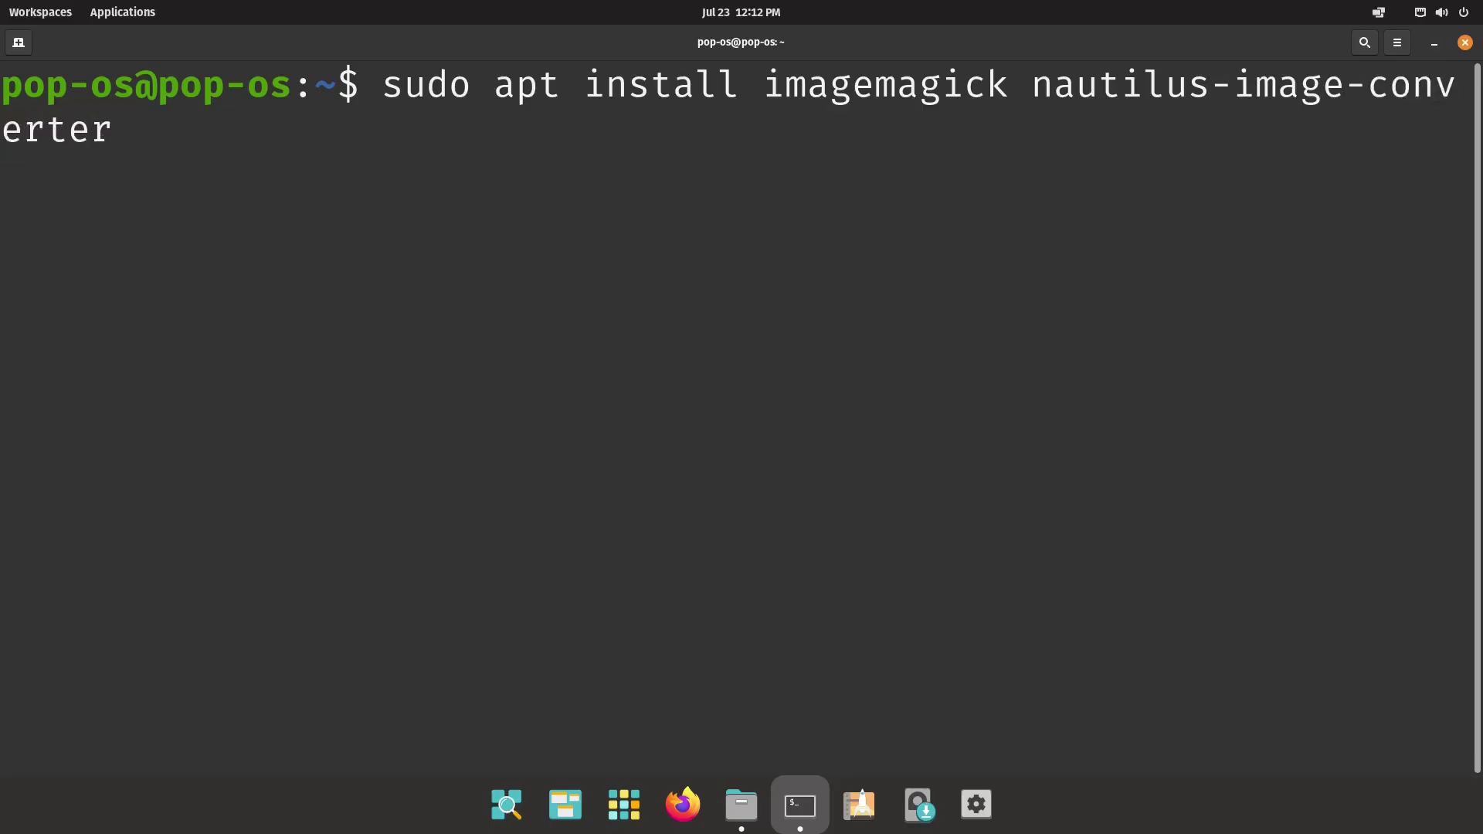
key(Return)
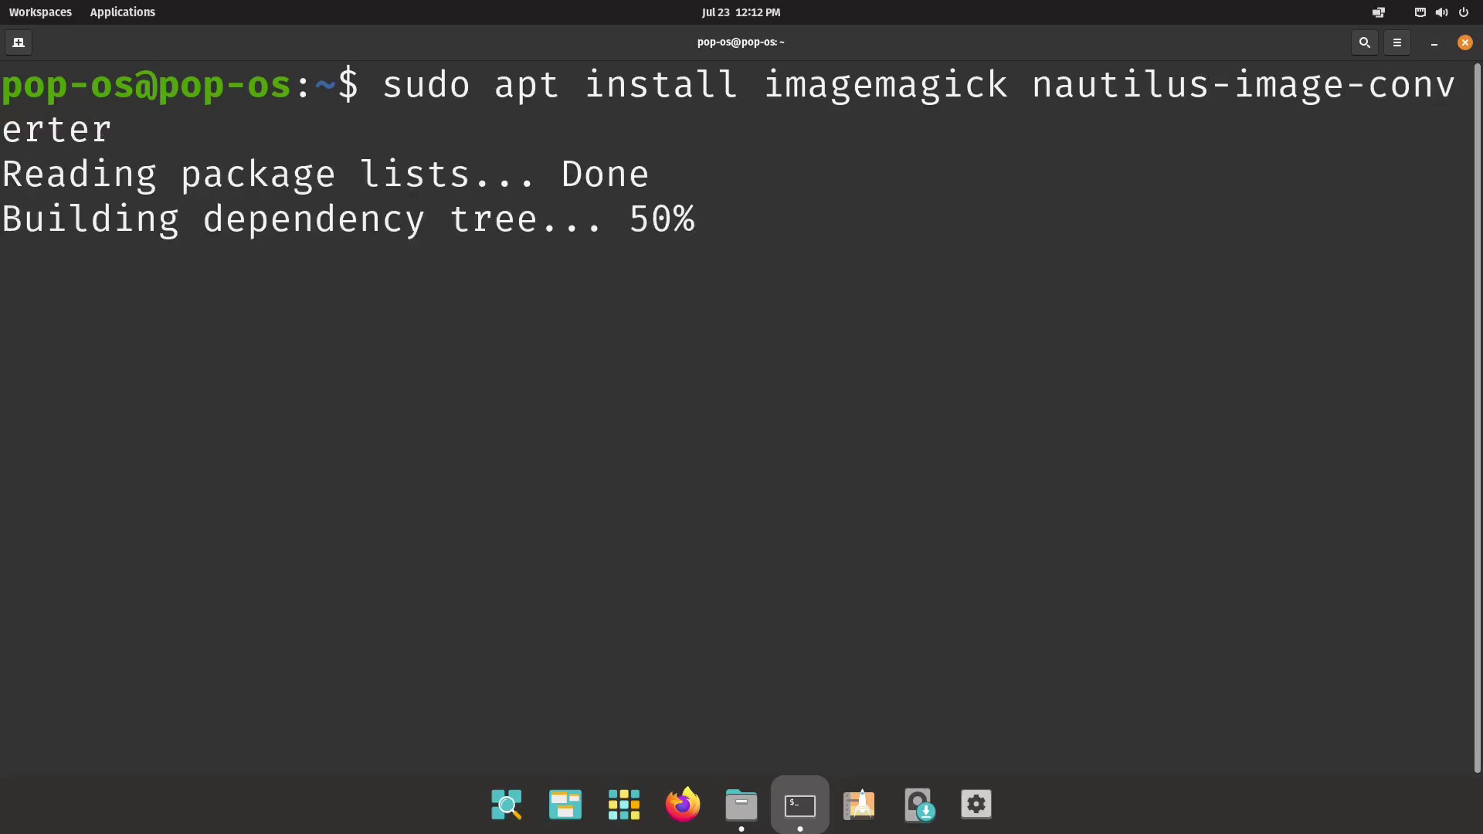
text(y)
key(Return)
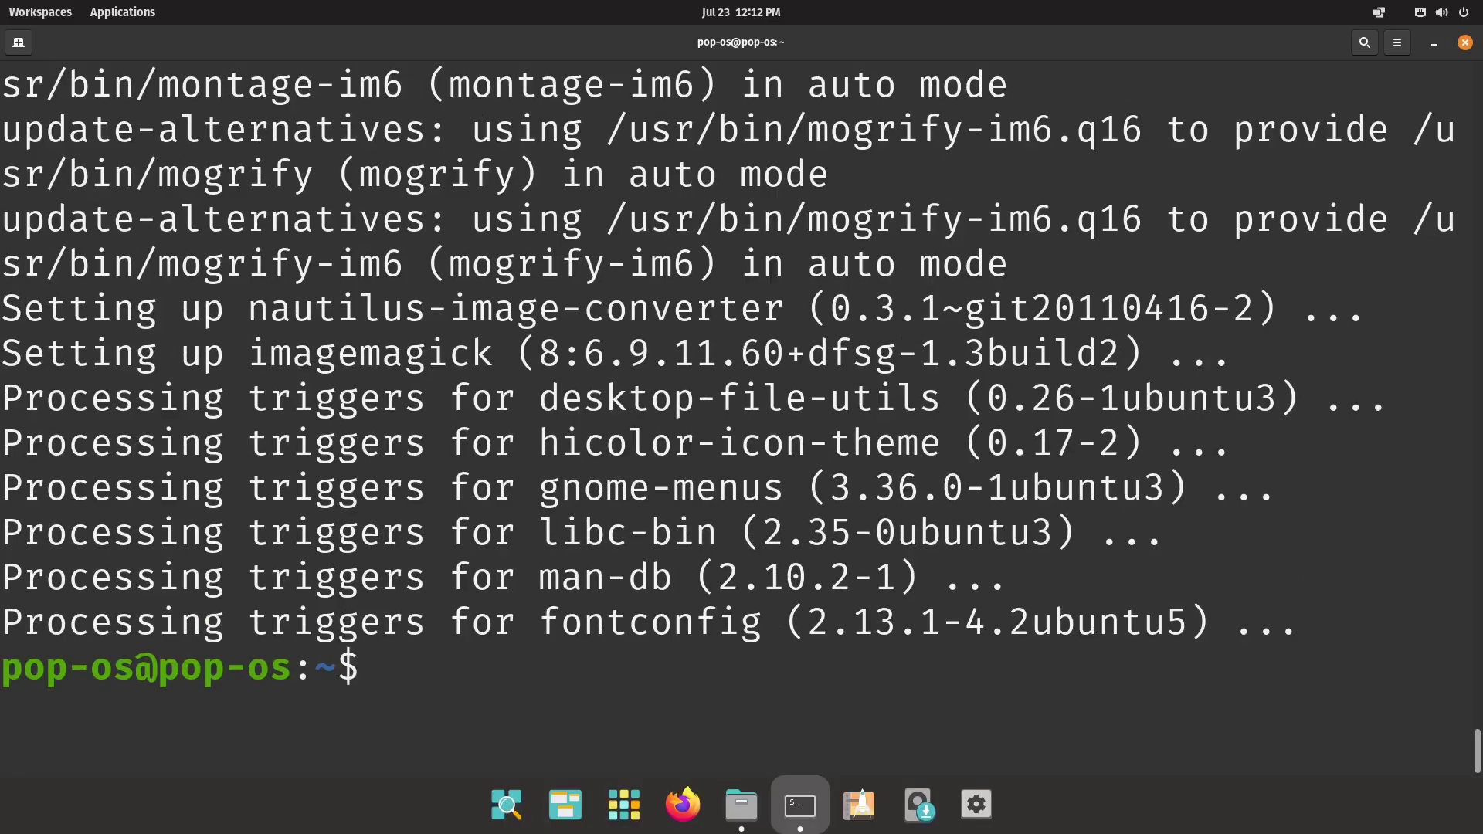
Quit all running file manager instances with nautilus -q and close the terminal
text(naut)
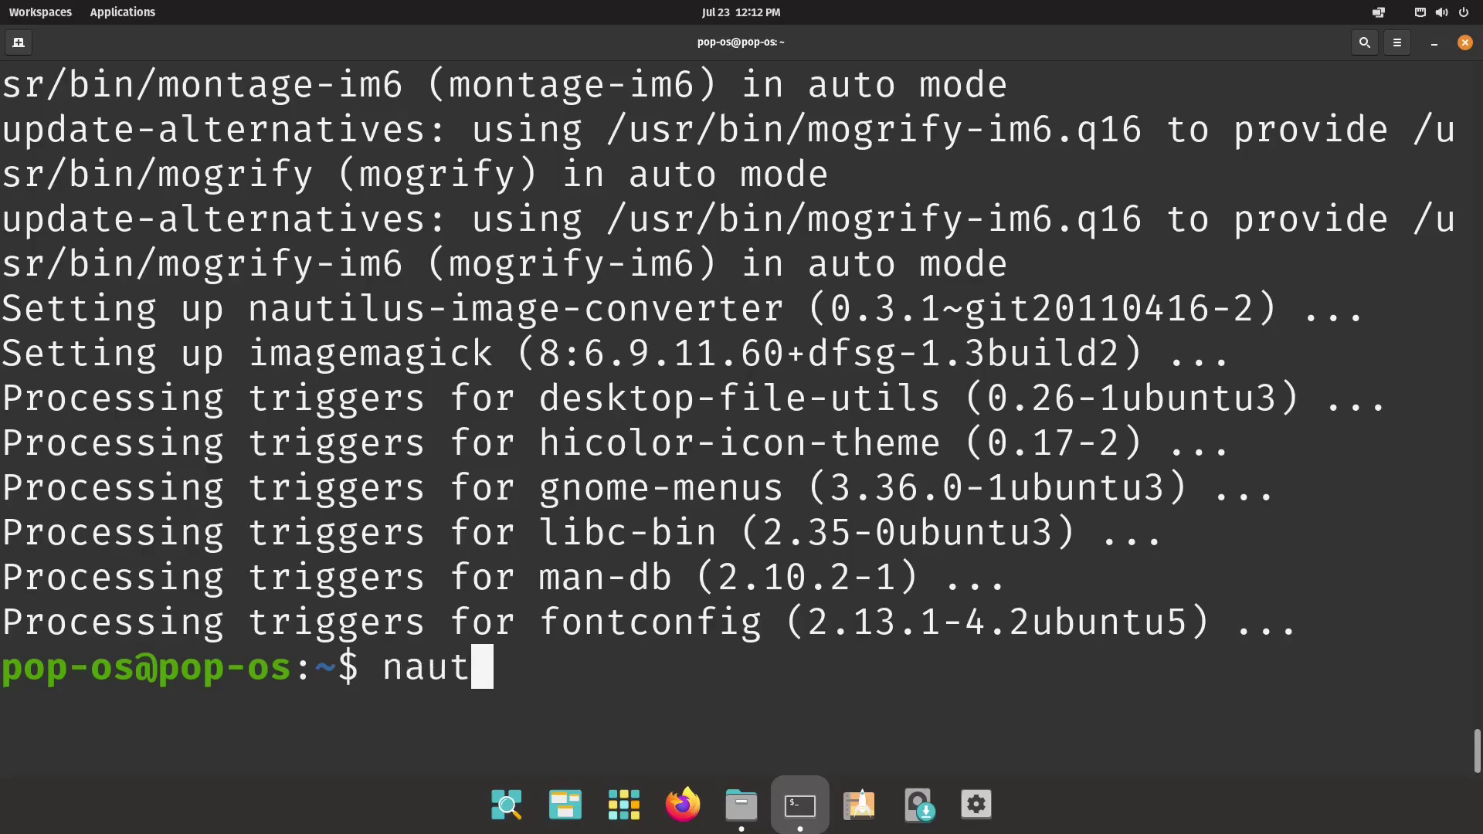
text(ilus -q)
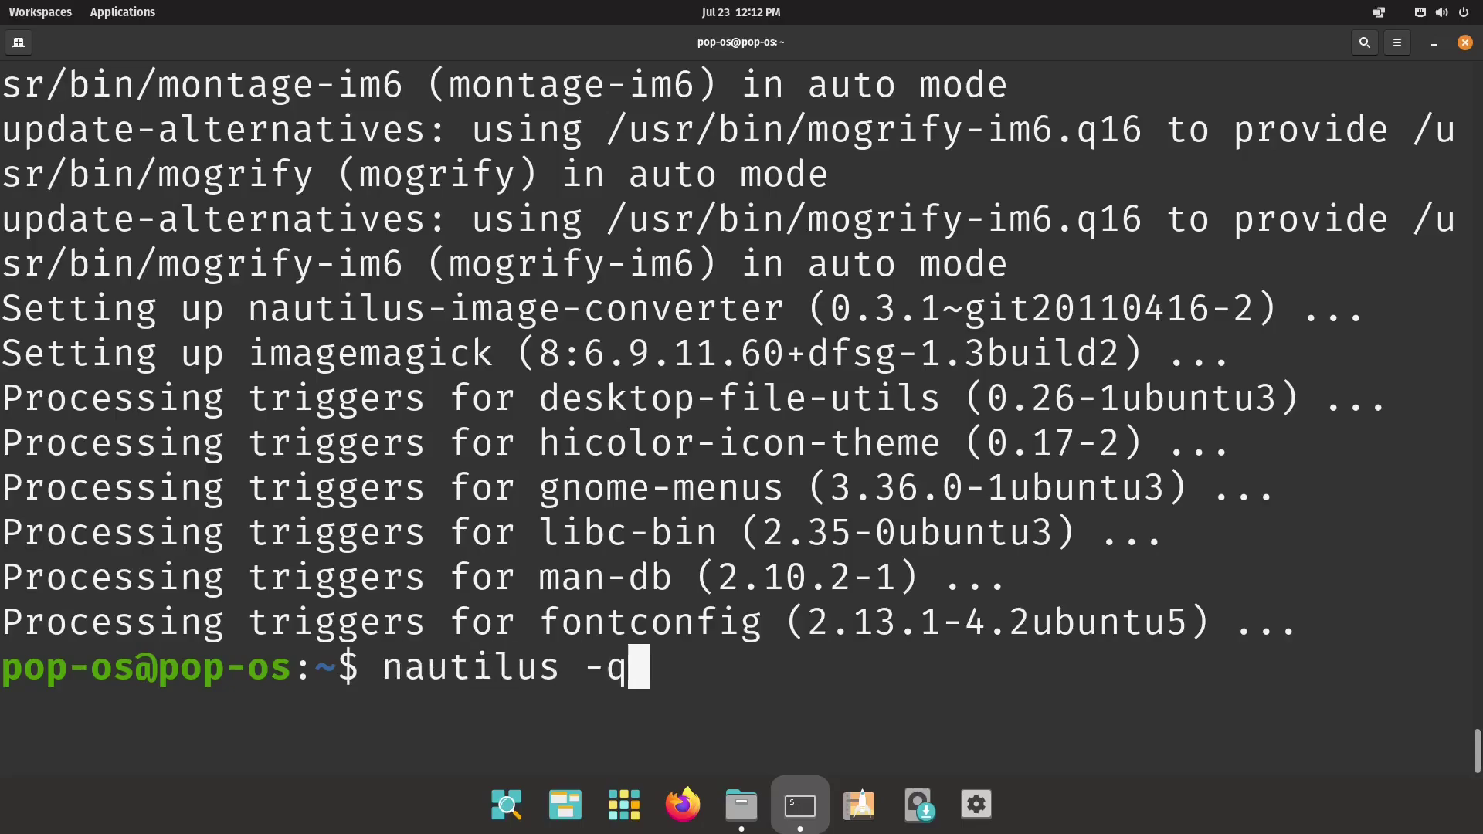
key(Return)
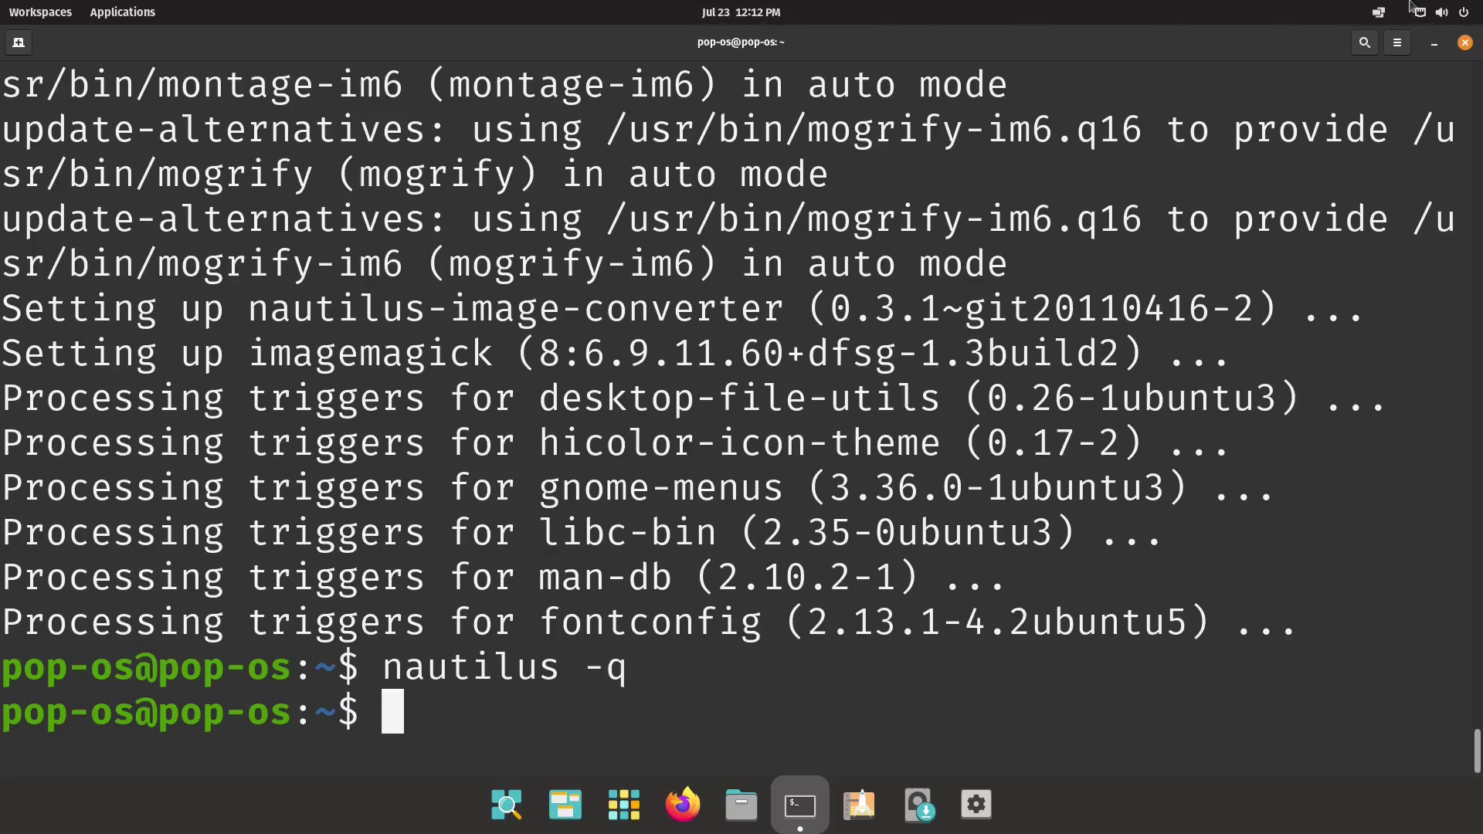
click(1465, 42)
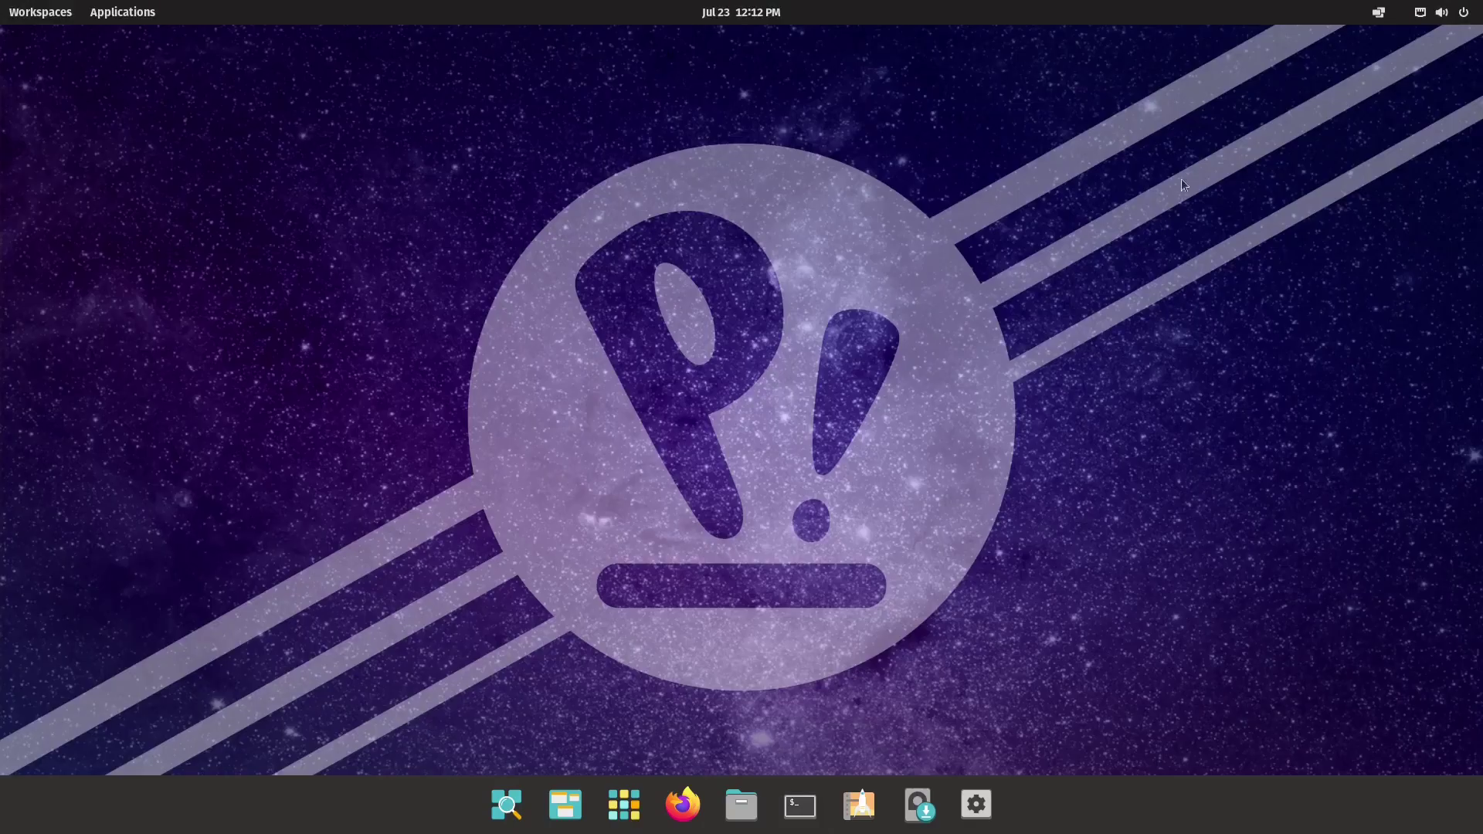
Reopen the file manager, rotate index.jpeg in Pictures 90° clockwise into a copy with .rotated appended, and return to the home folder
click(741, 805)
double_click(705, 93)
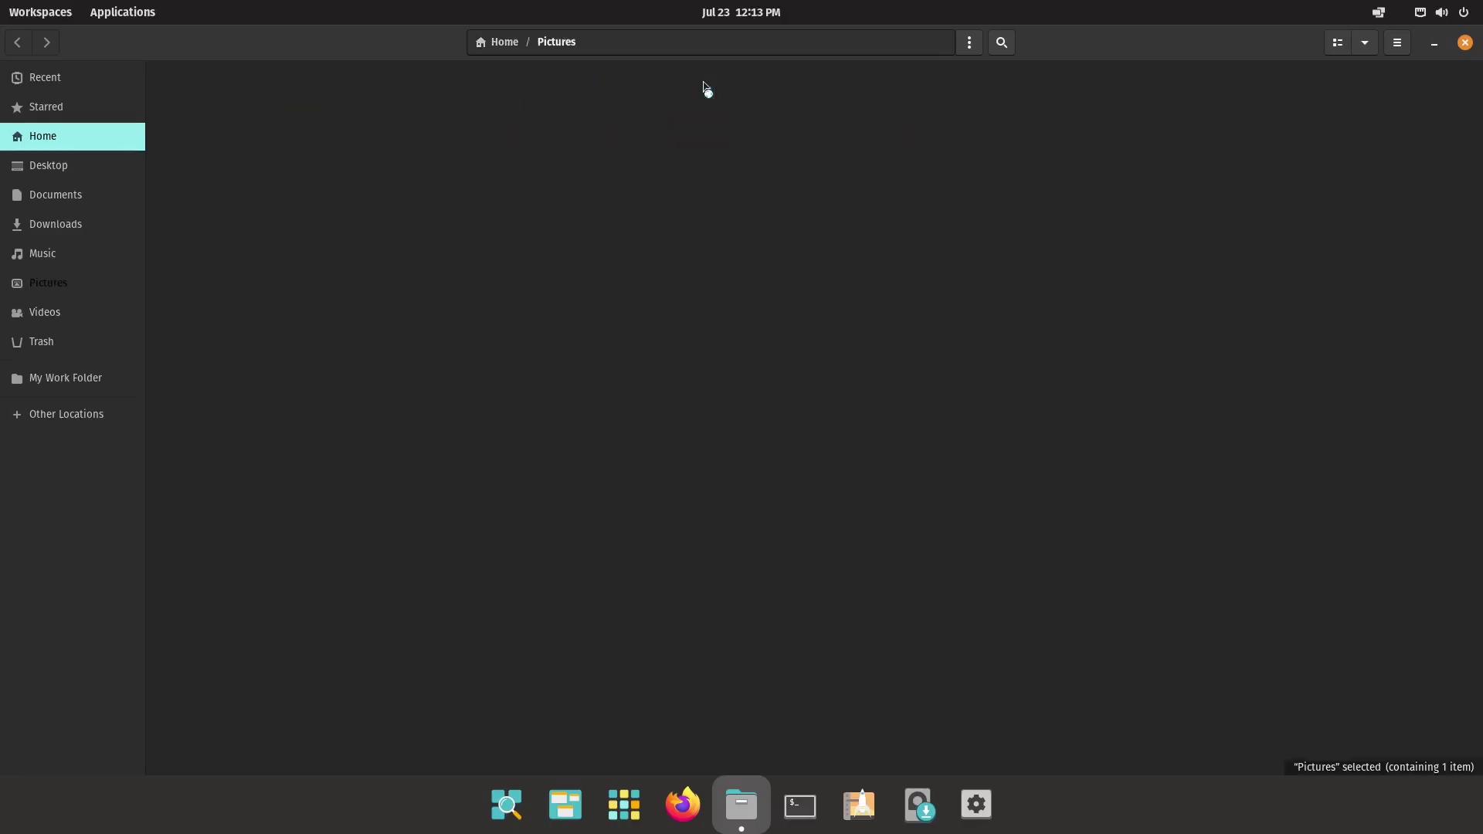
right_click(234, 76)
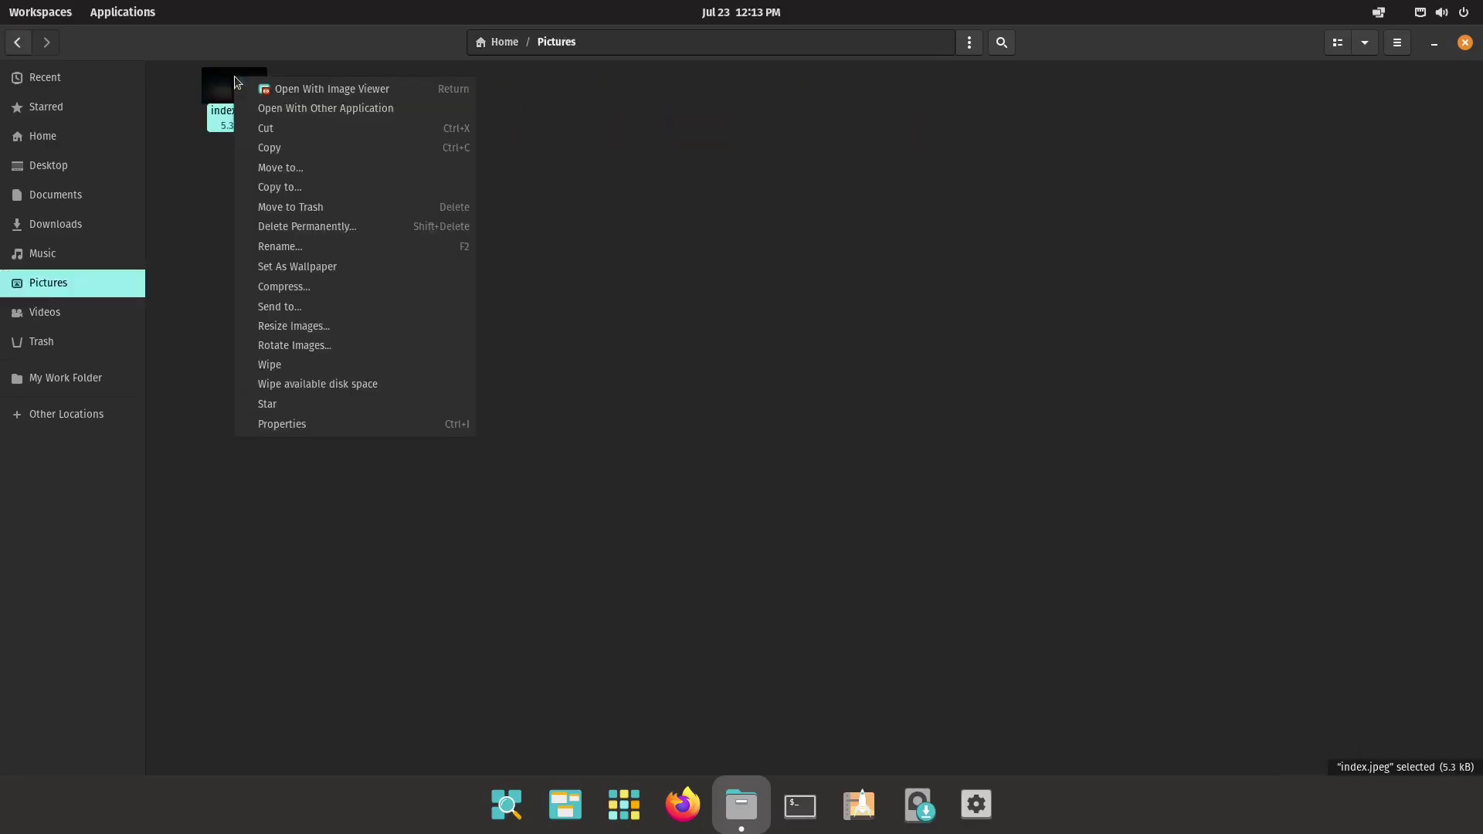
click(307, 351)
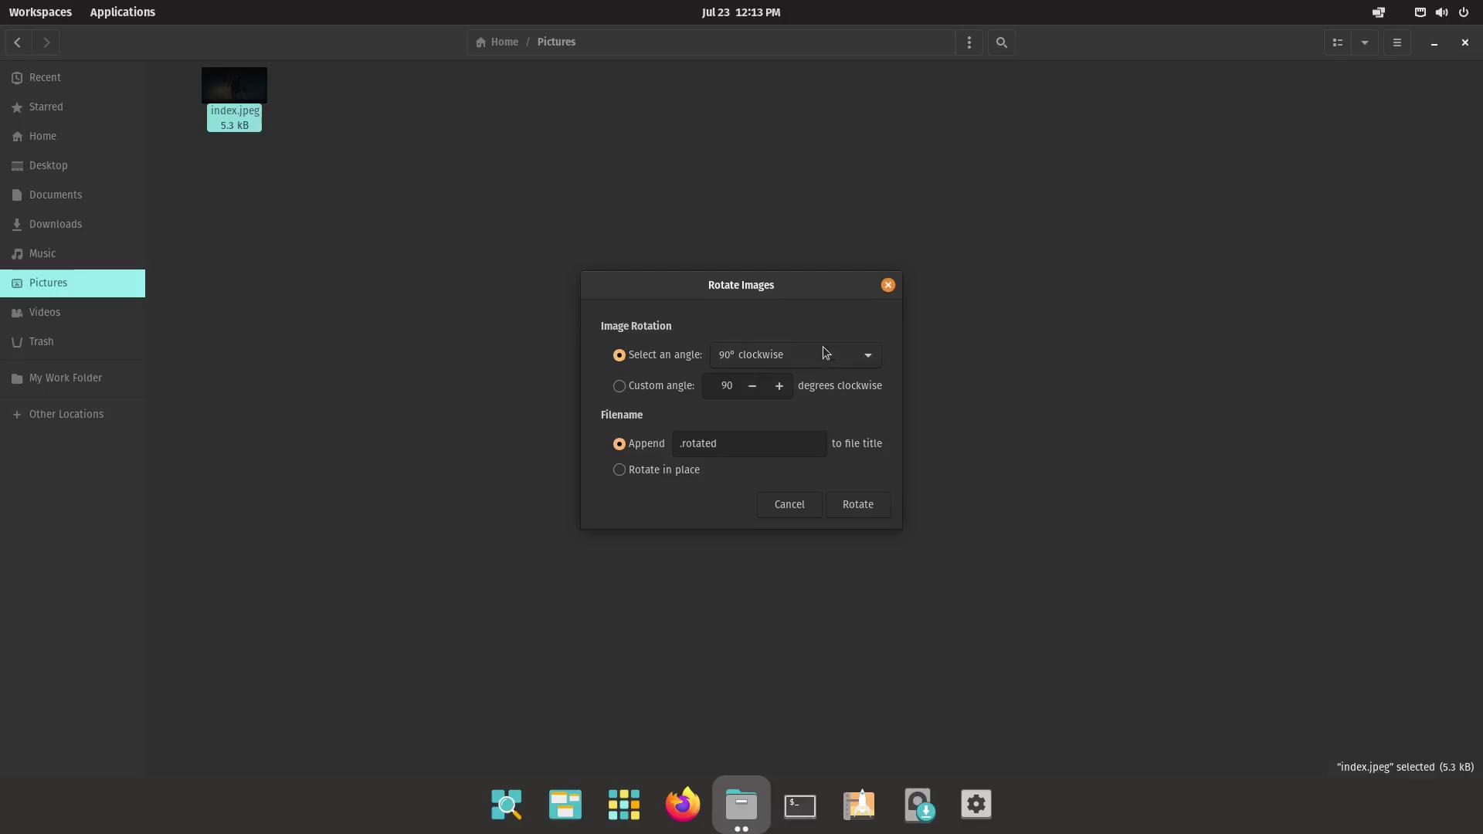
click(843, 510)
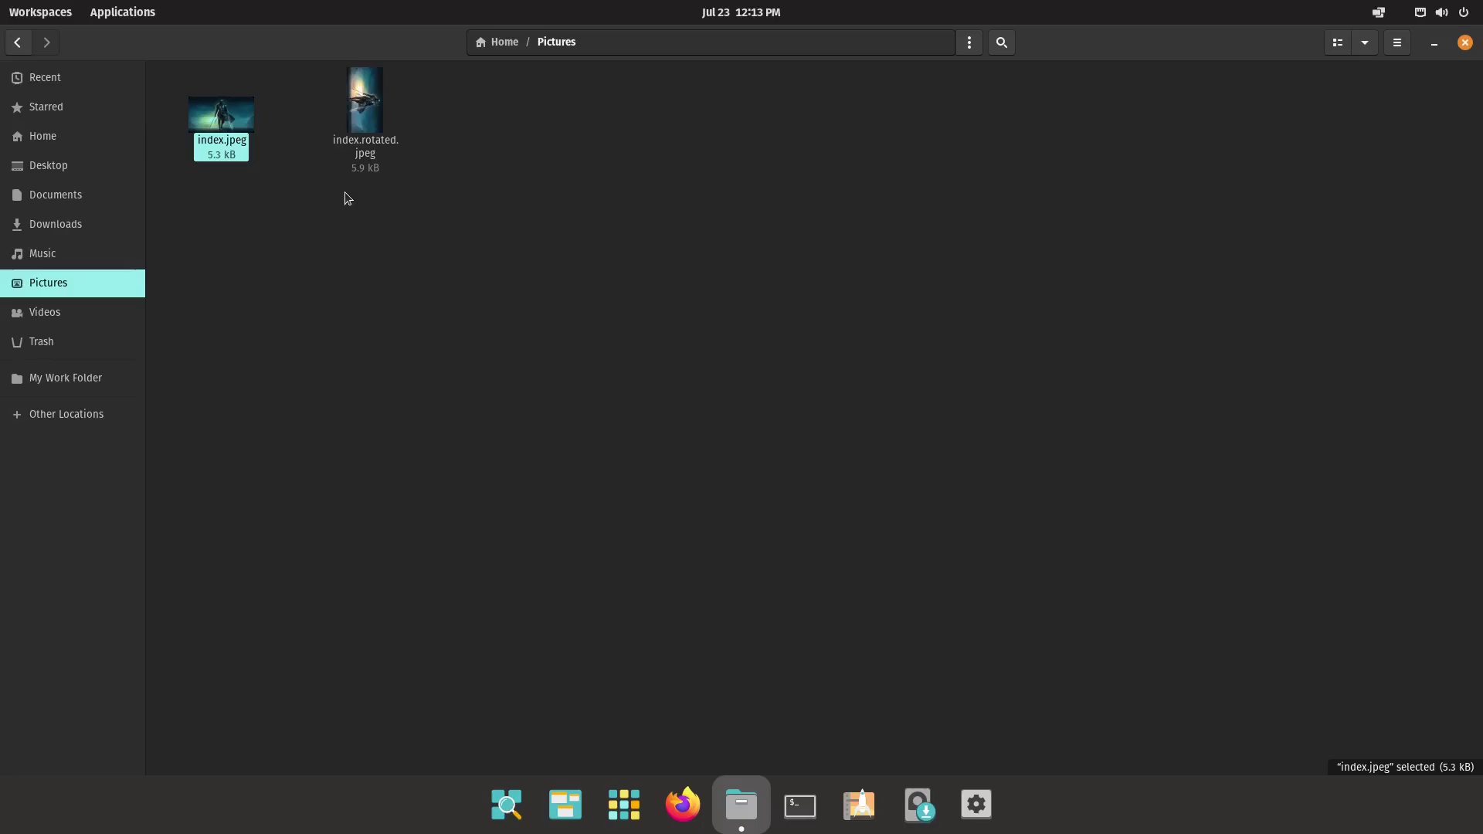
click(59, 137)
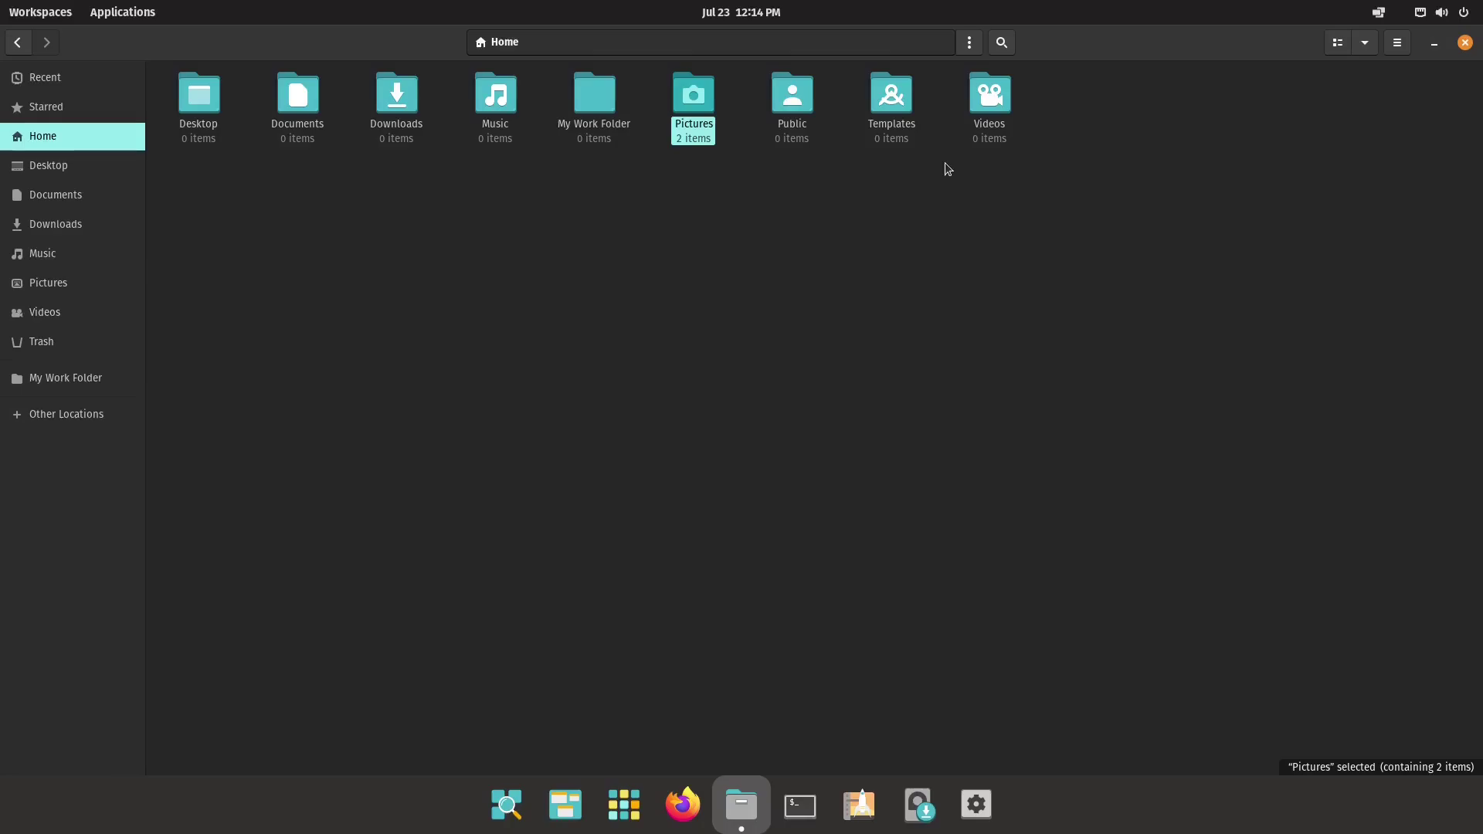
Switch to a new Terminal window and enlarge its text by five zoom levels
click(801, 828)
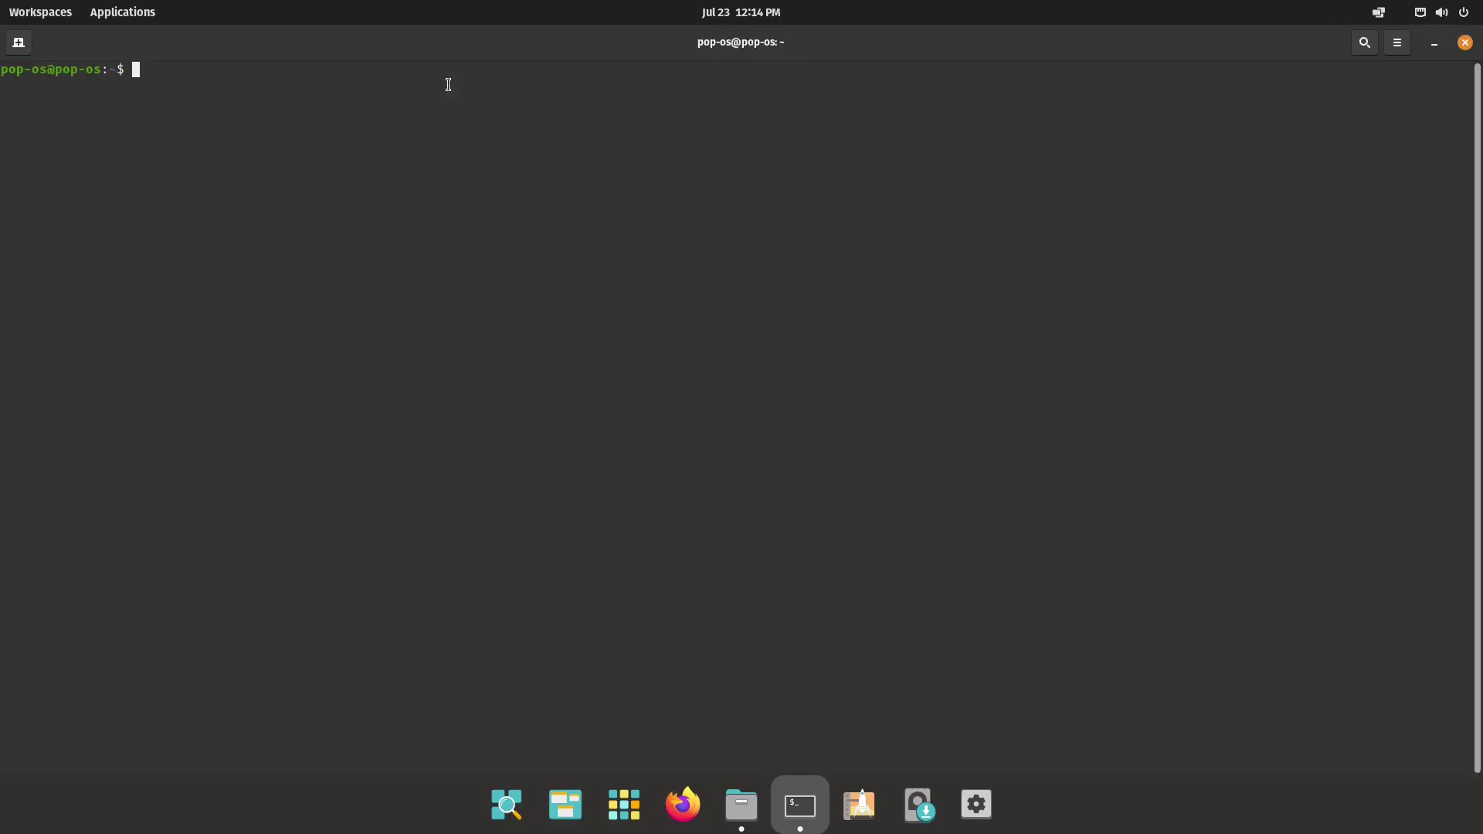
key(ctrl+plus)
key(ctrl+plus)
key(ctrl+plus)
key(ctrl+plus)
key(ctrl+plus)
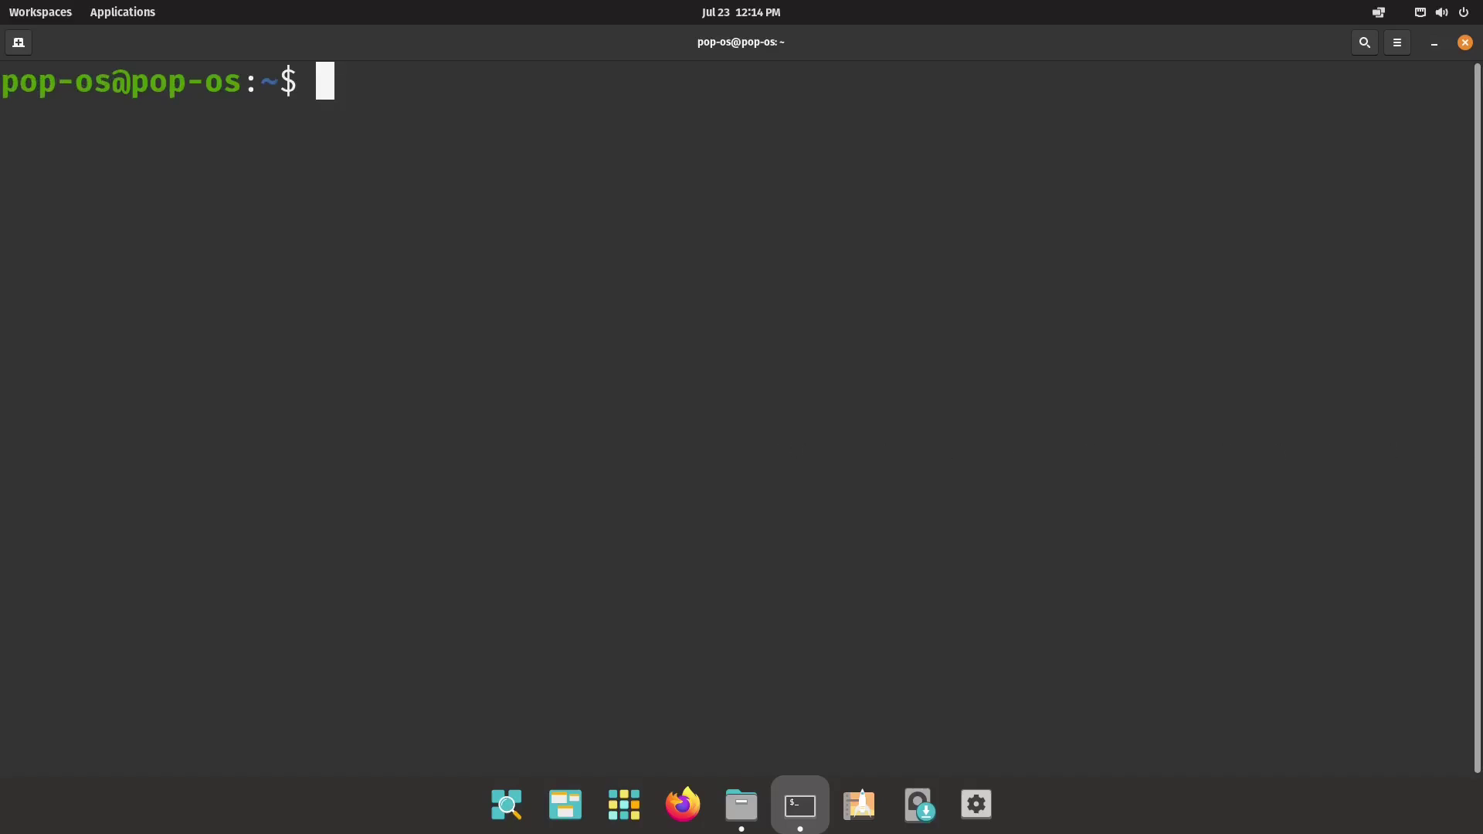
Install the folder-color package with sudo apt install, accepting the installation with y
text(sudo apt)
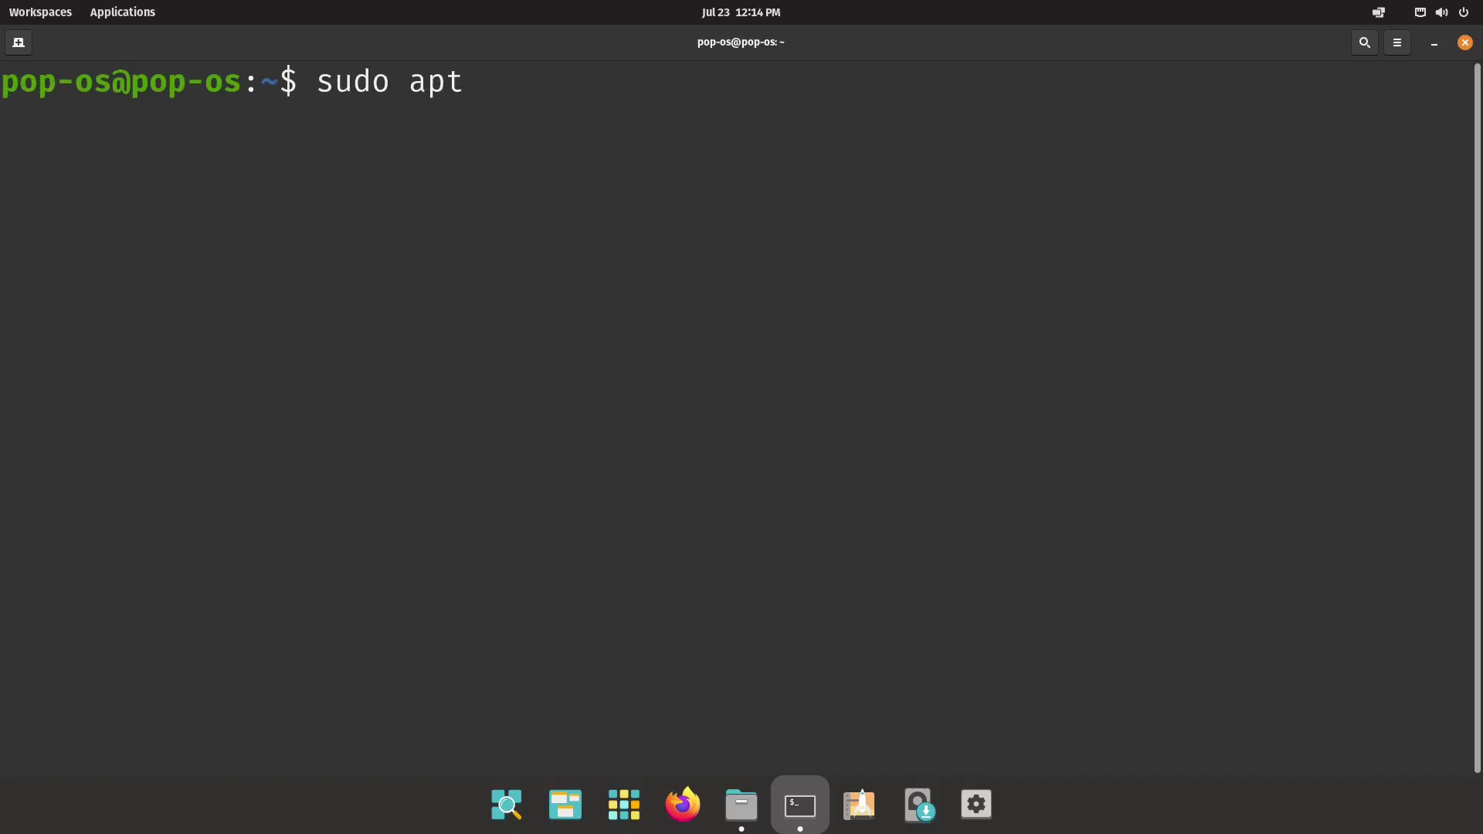
text( insta)
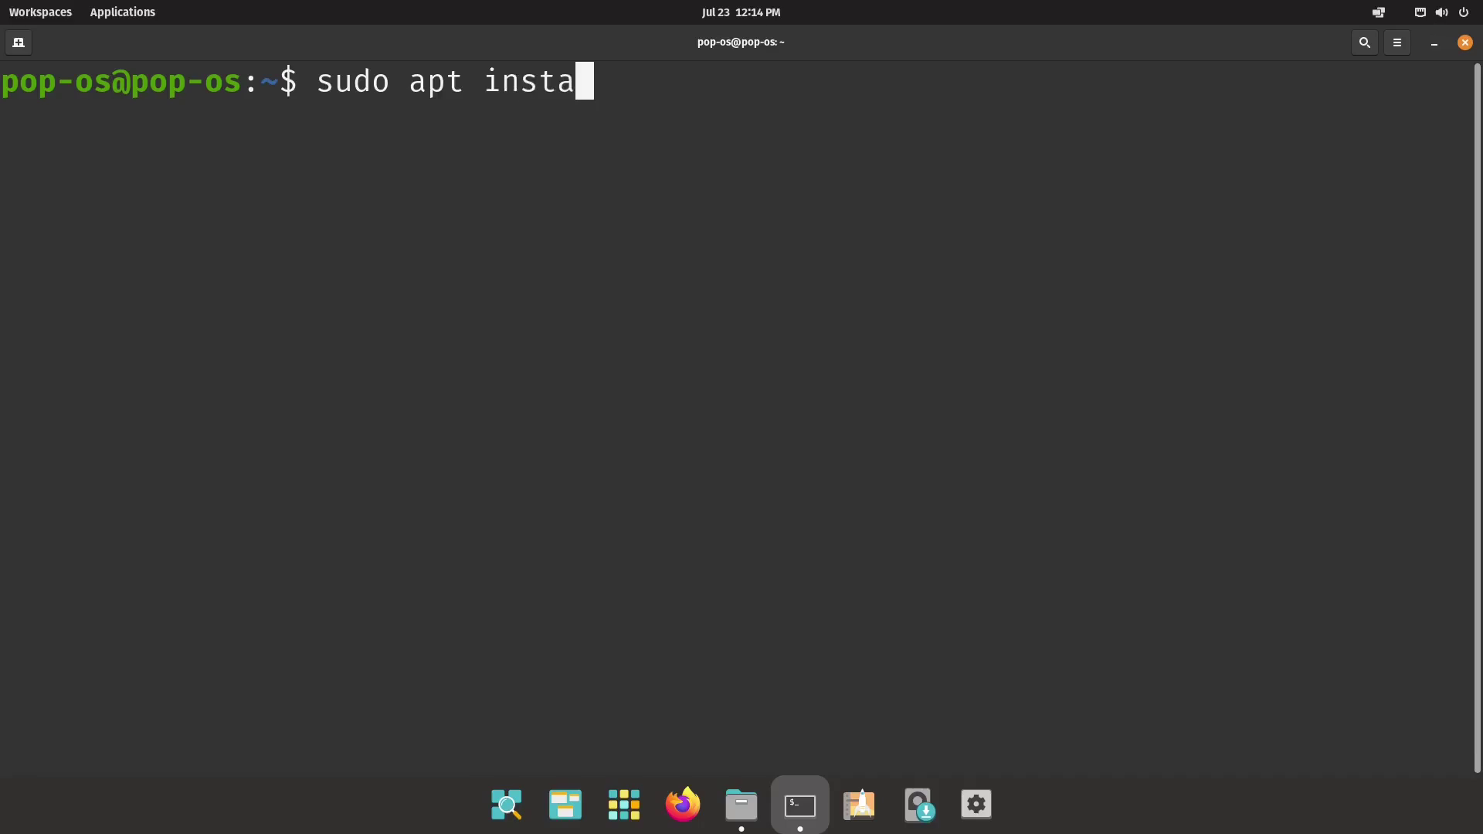
text(ll folder)
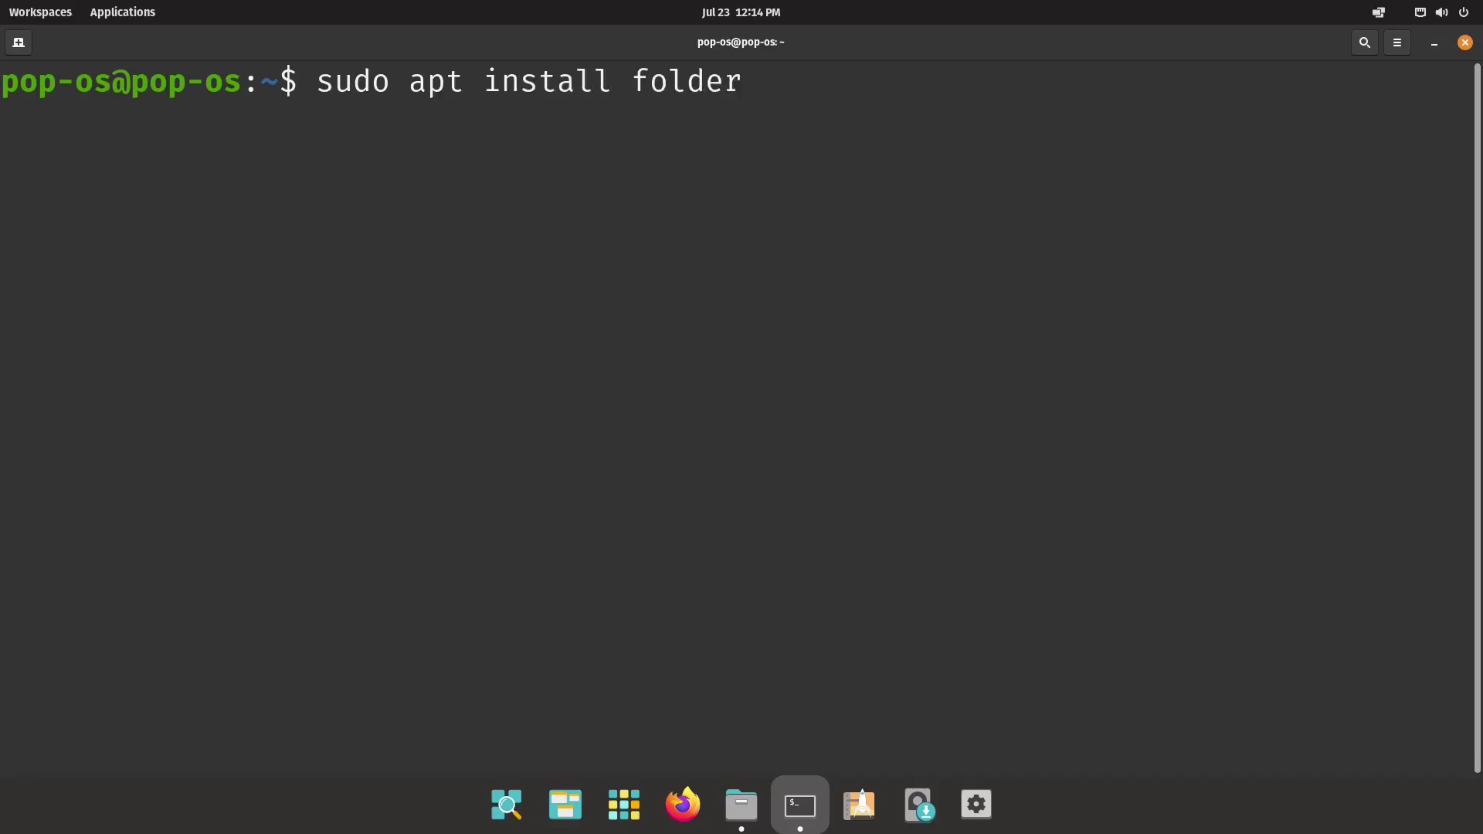
text(-color)
key(Return)
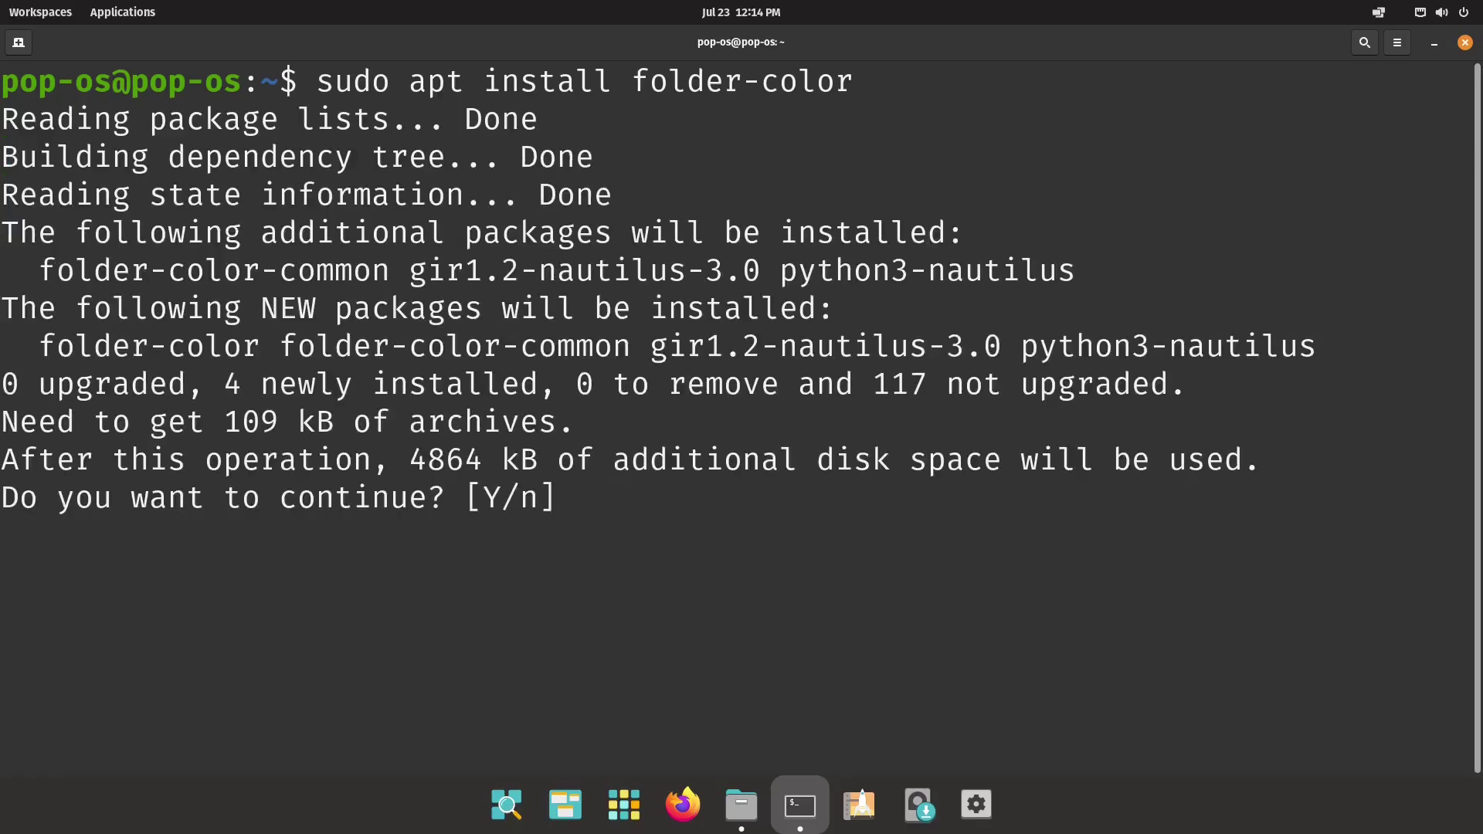
text(y)
key(Return)
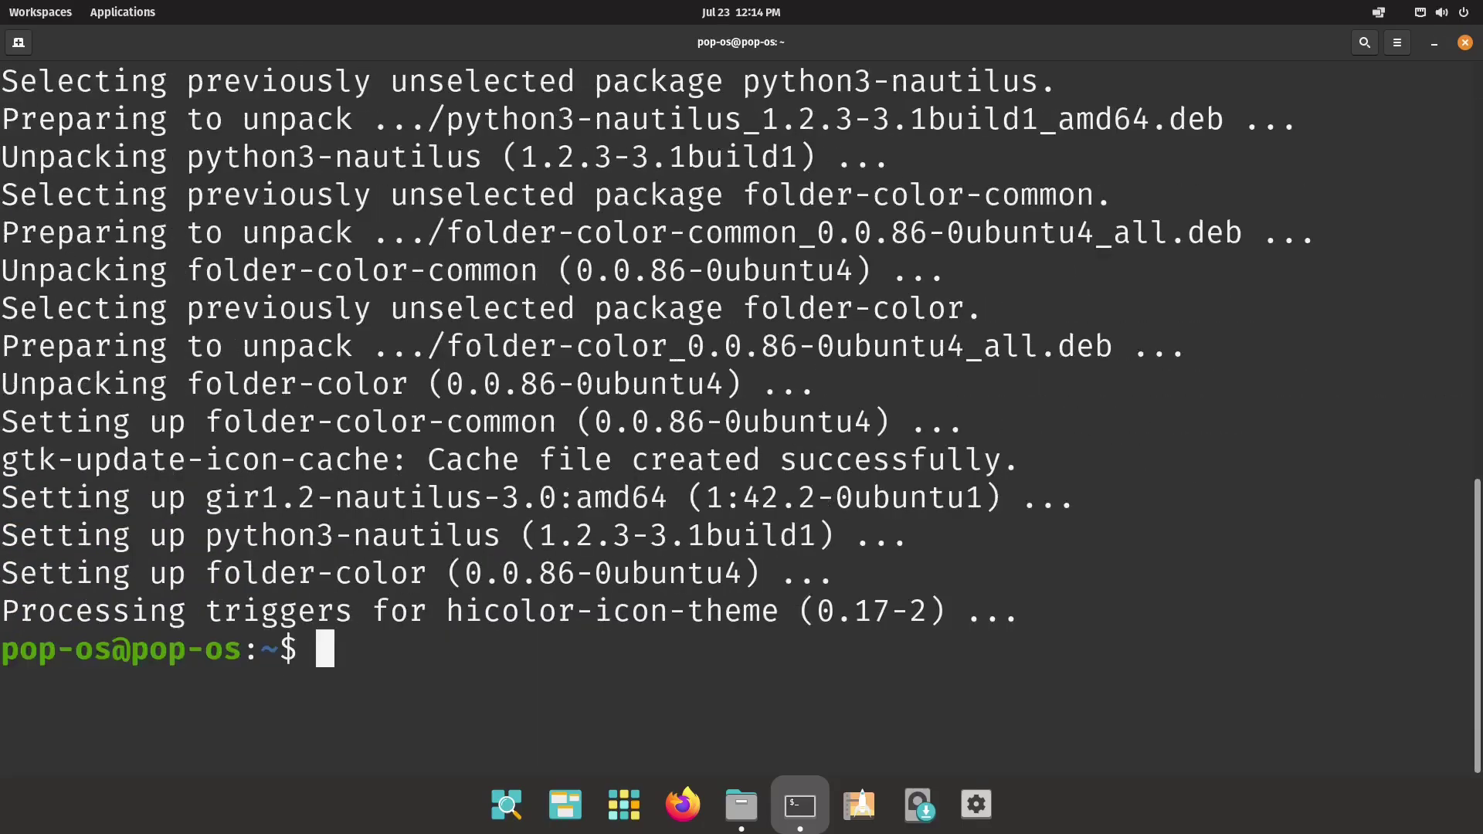
Run nautilus -q to shut down the file manager, and close the terminal window
text(nautilu )
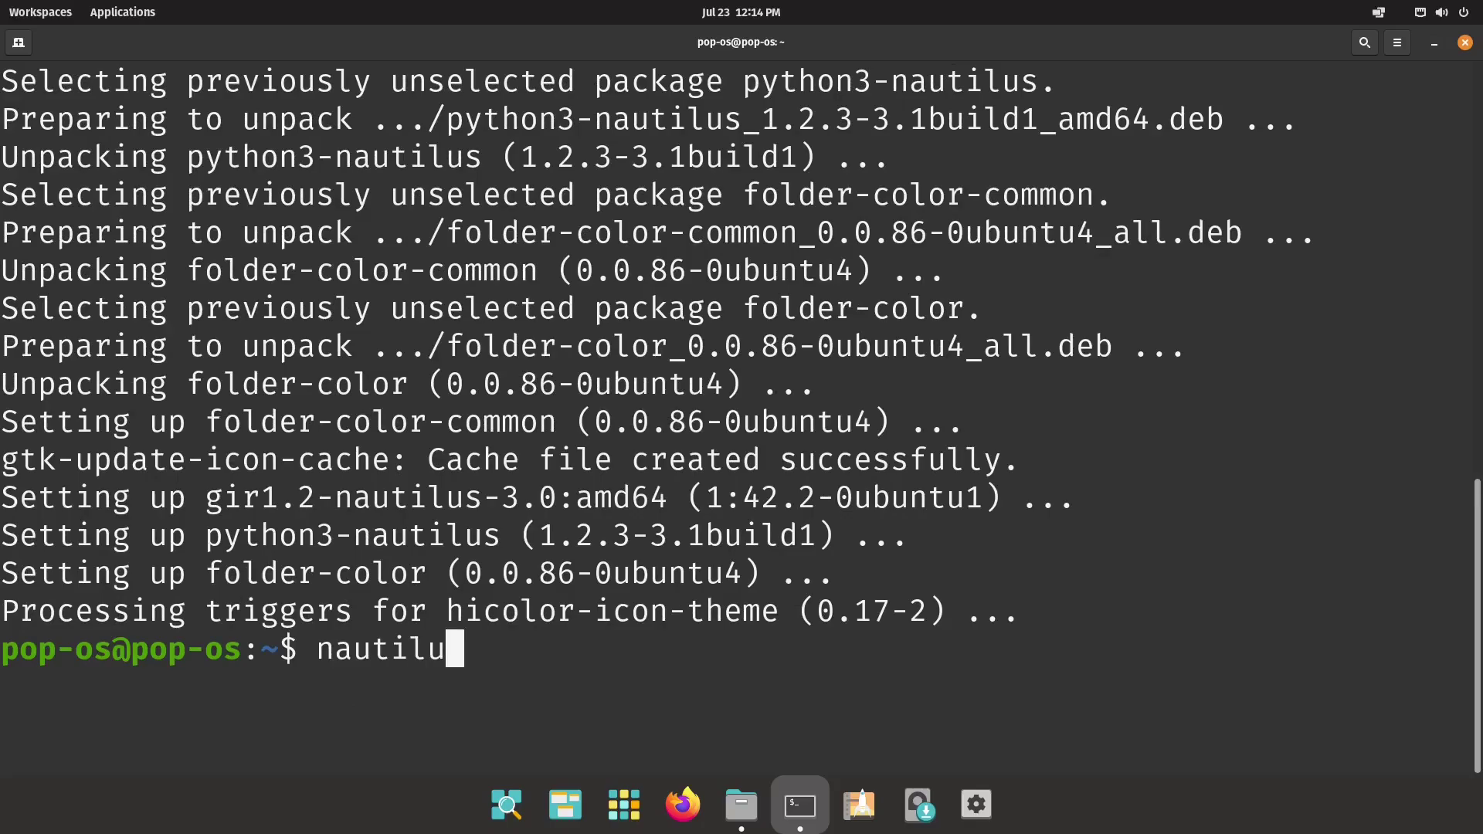
text(s -q)
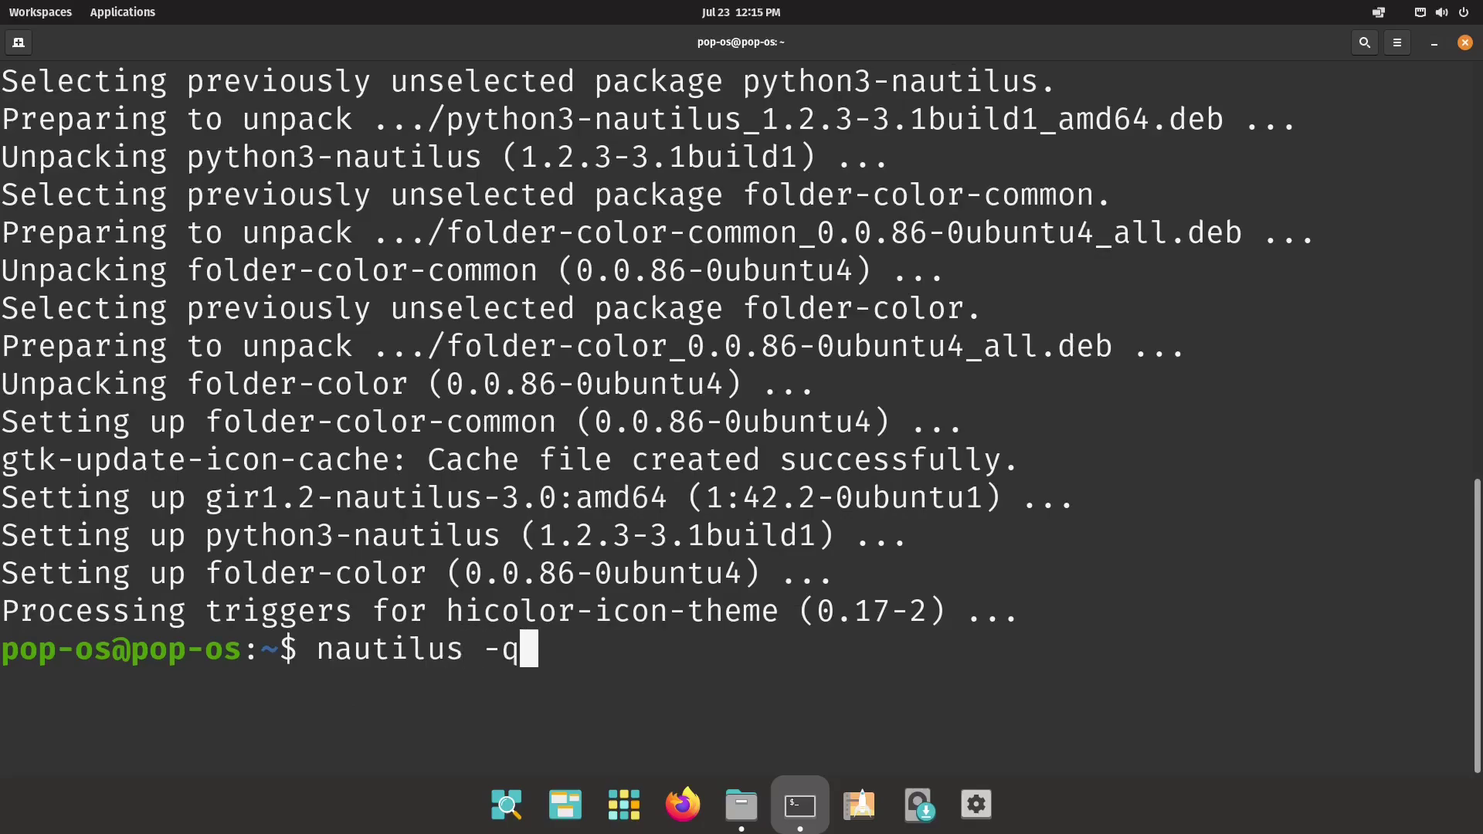
key(Return)
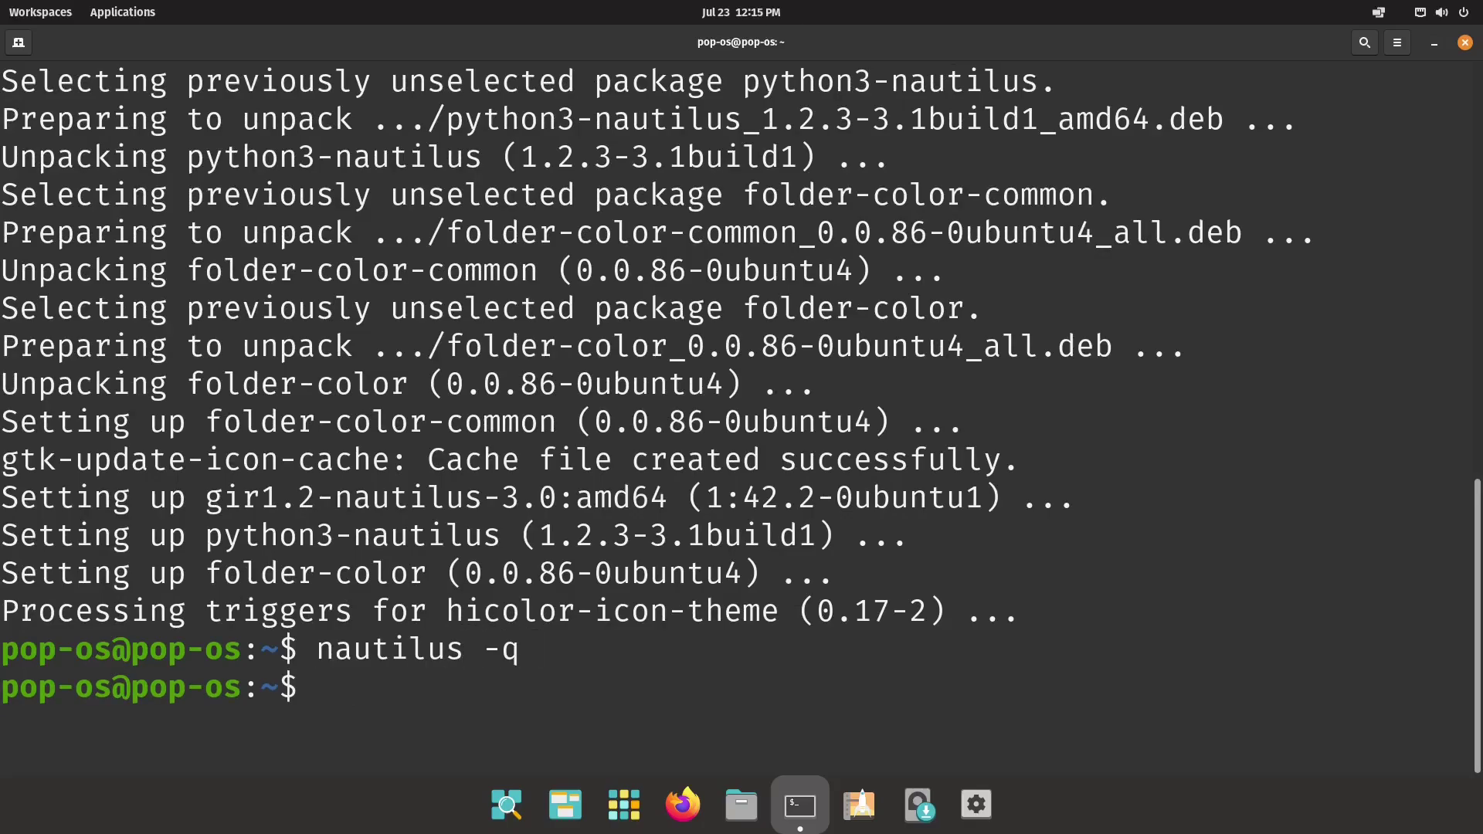
click(1465, 42)
Reopen the file manager and set the Desktop folder's color to Green
click(741, 804)
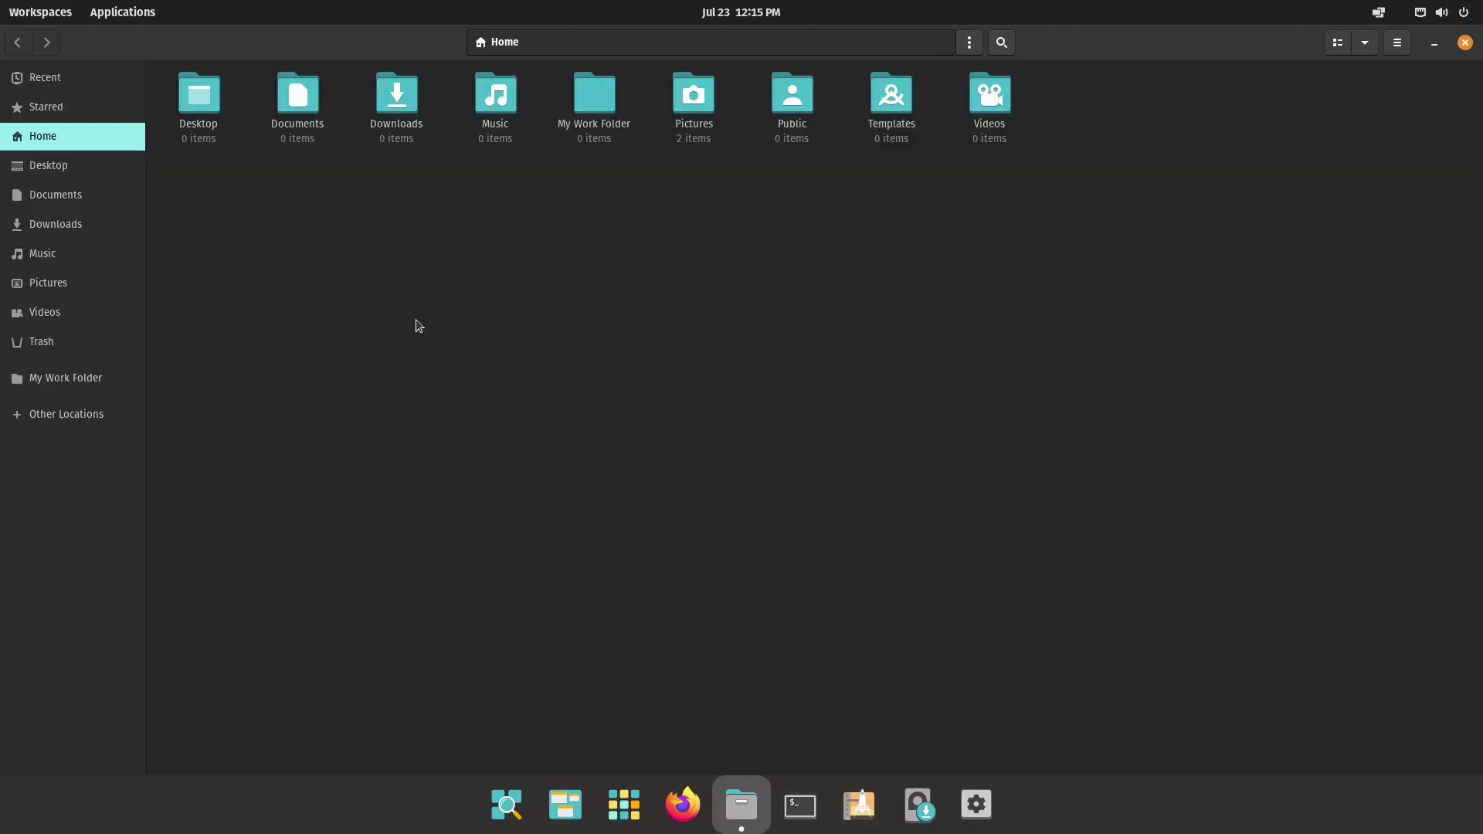
click(199, 92)
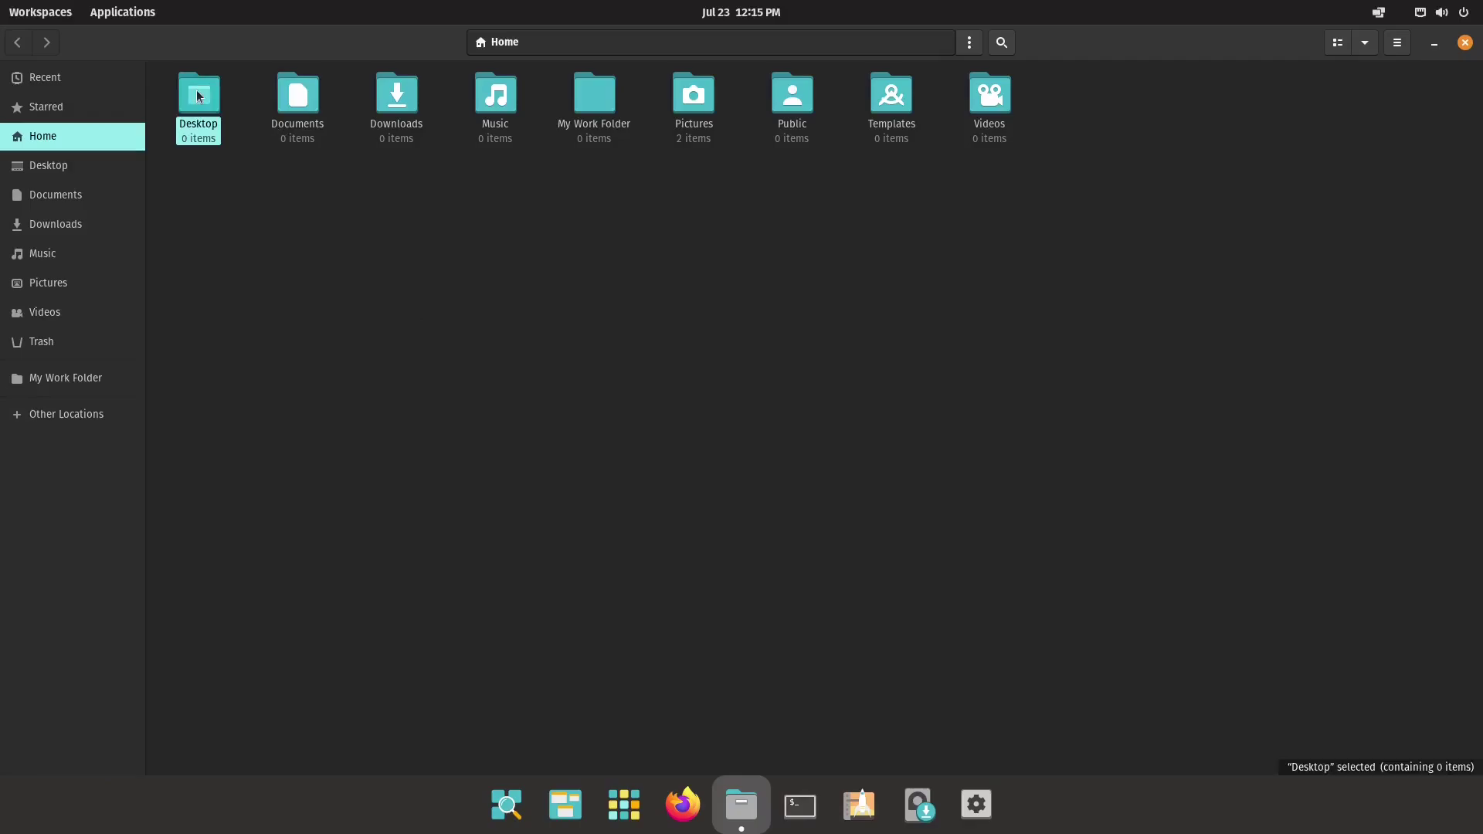
right_click(198, 93)
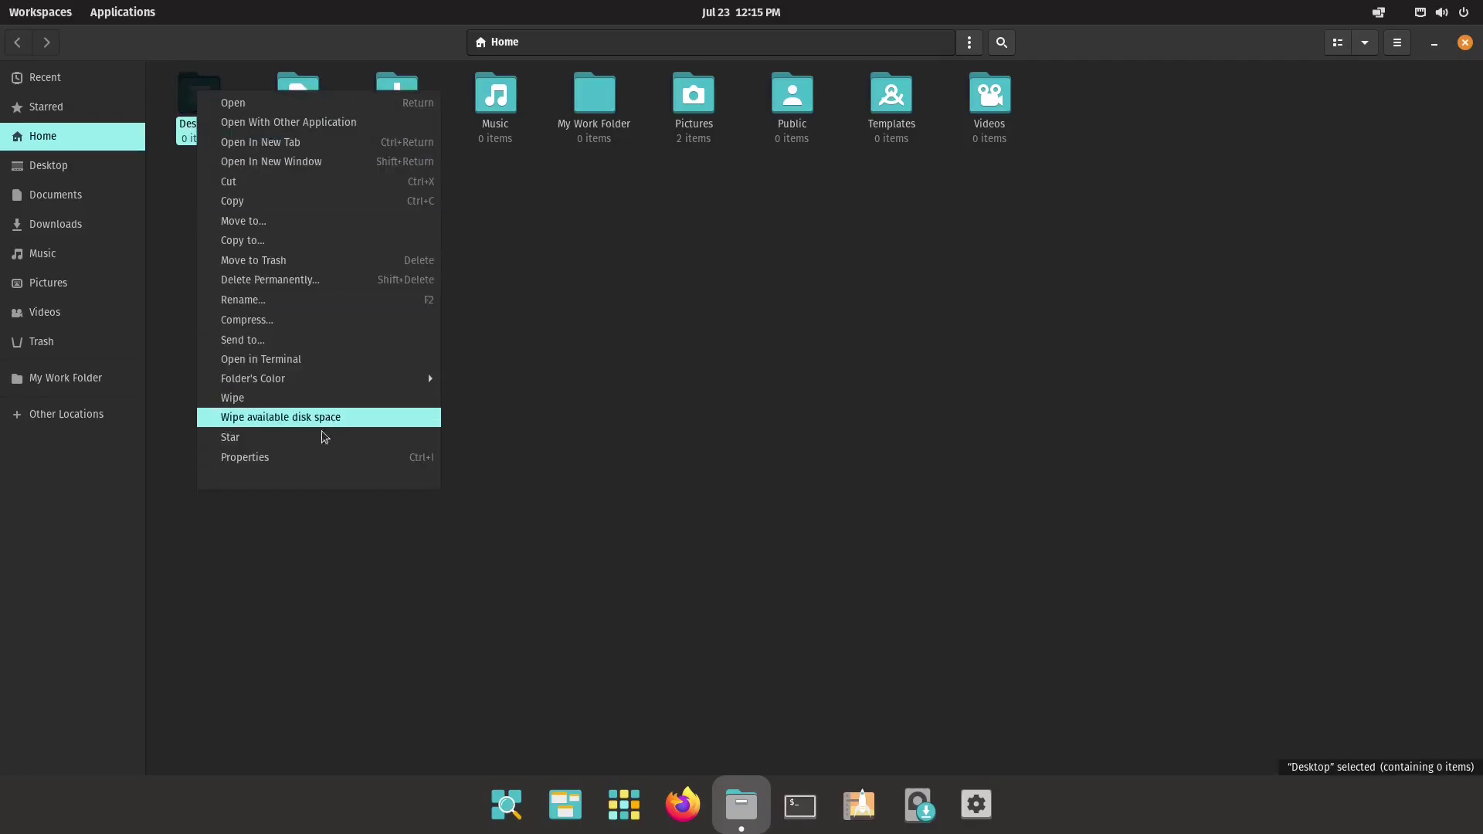
mouse_move(319, 378)
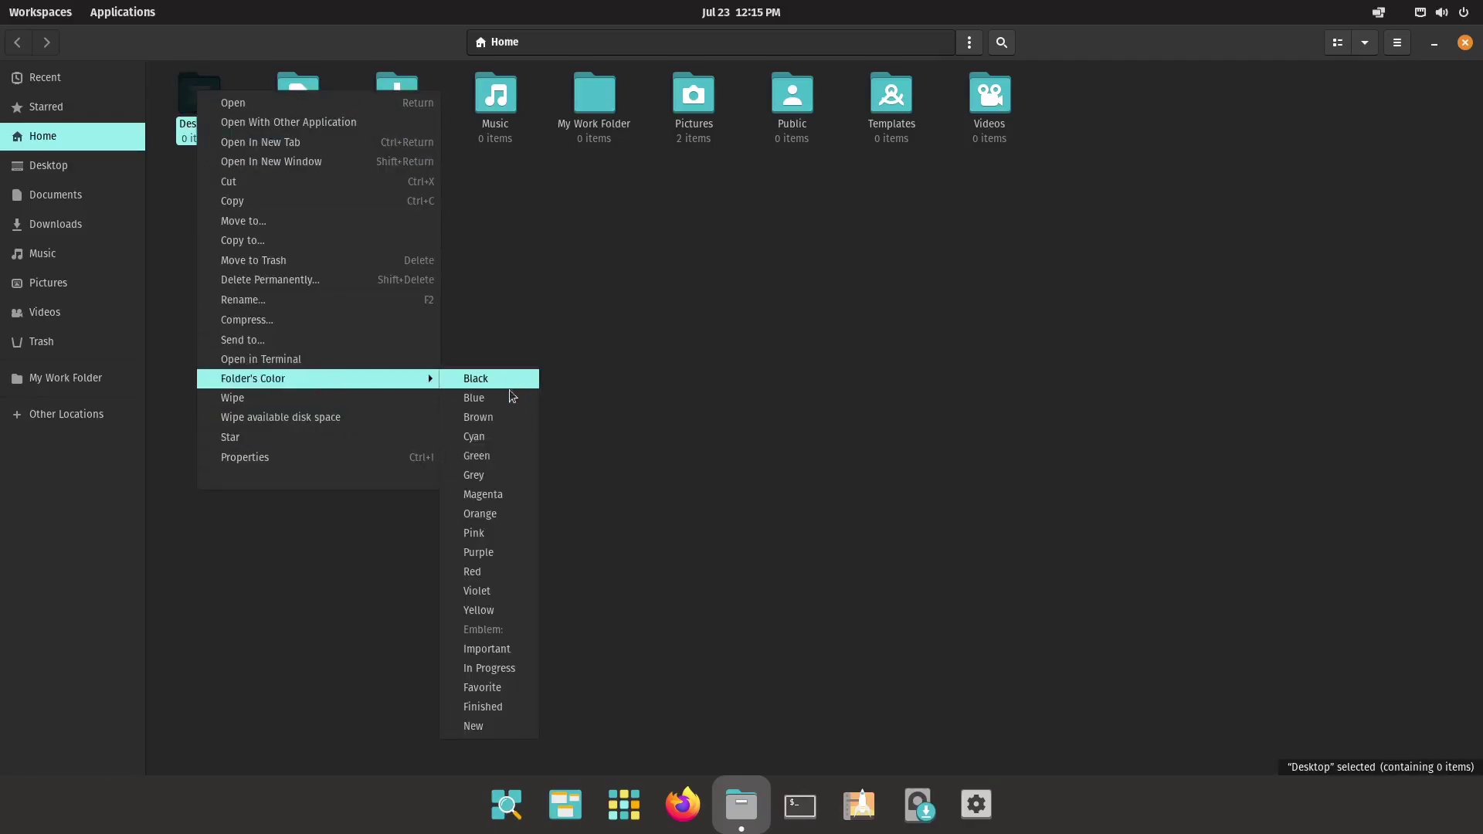
click(476, 462)
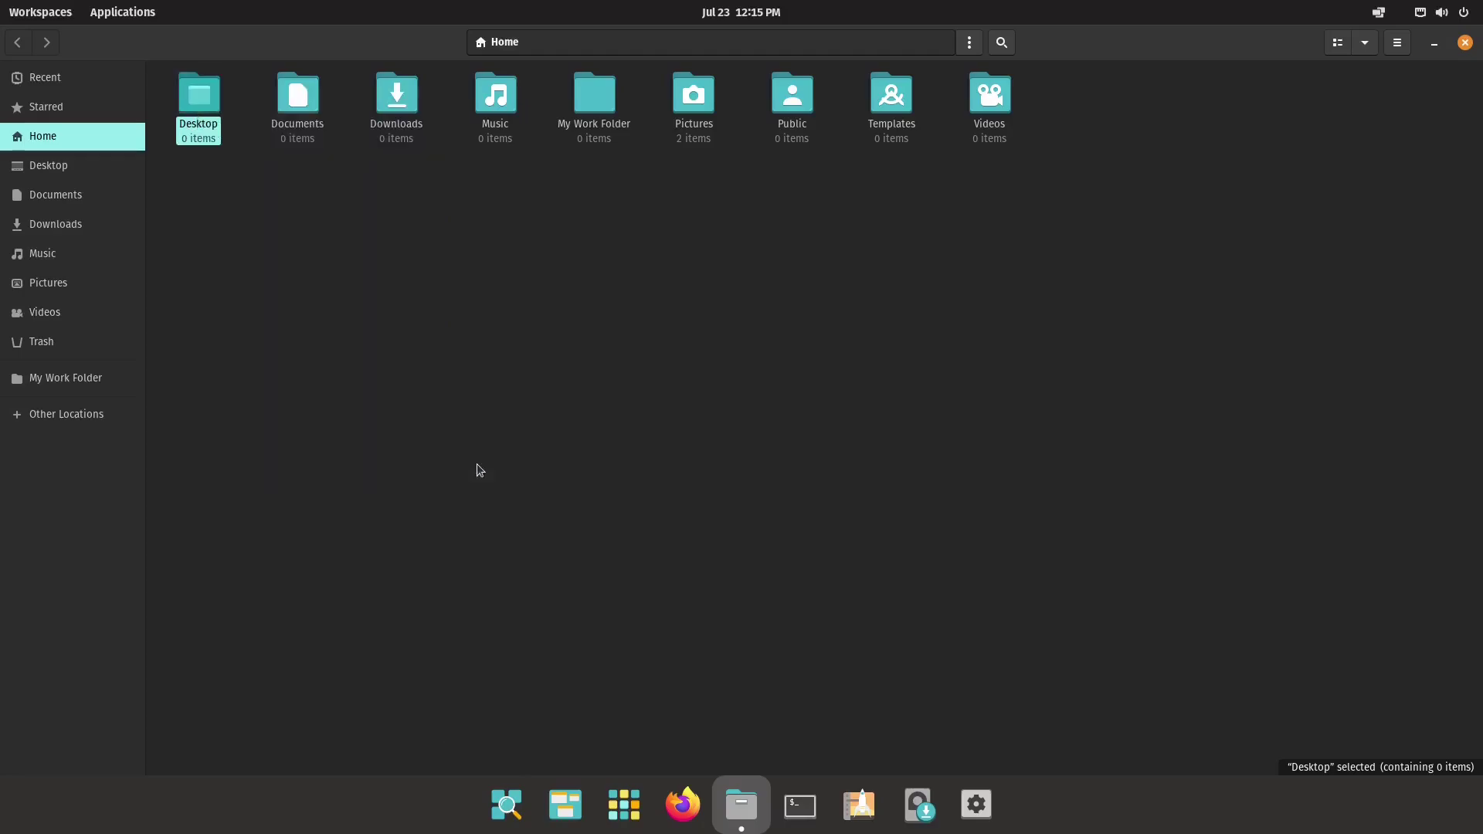
Set the color of the Documents folder in Home to Violet
right_click(303, 102)
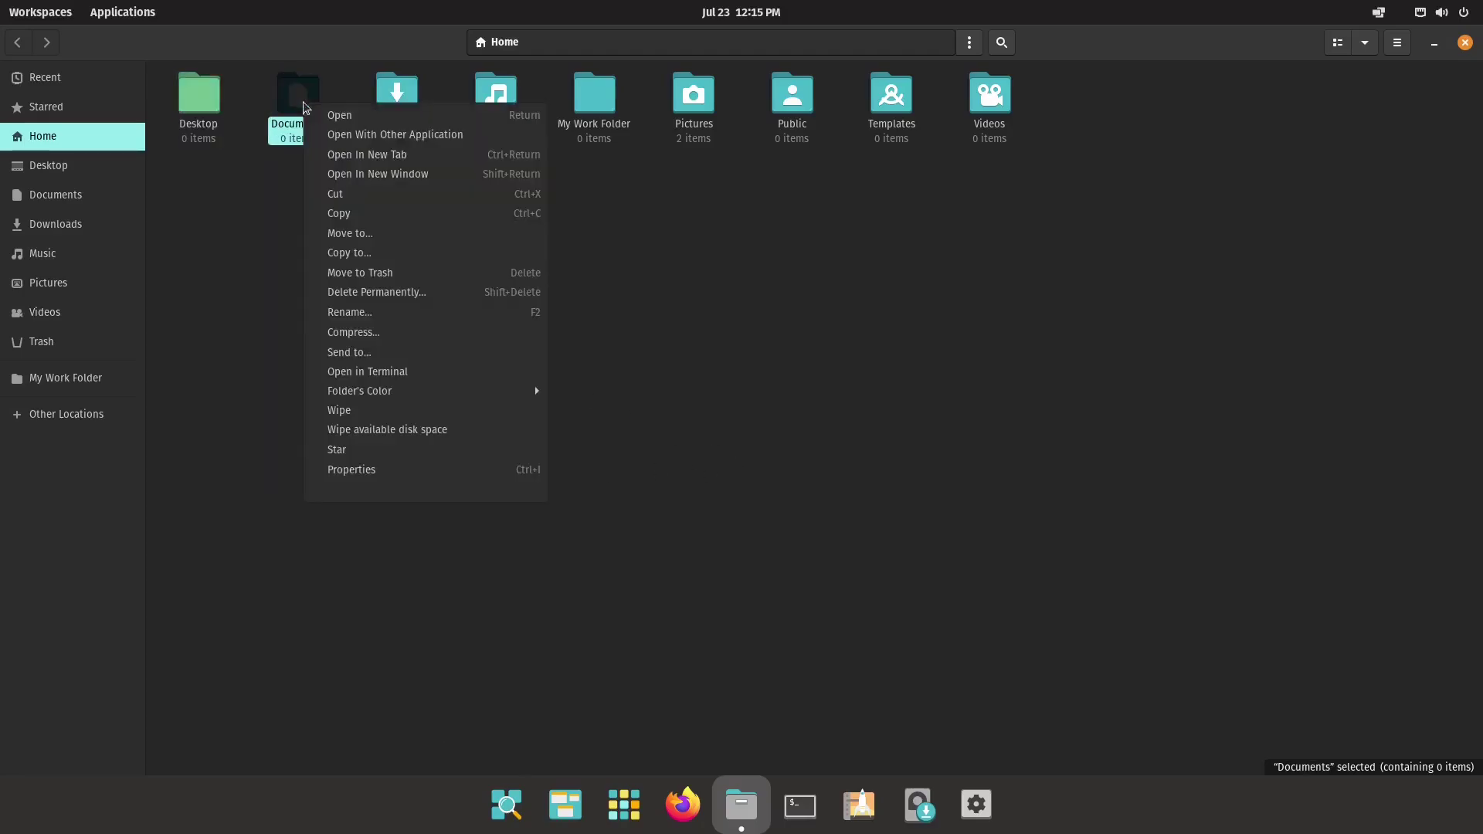
mouse_move(391, 390)
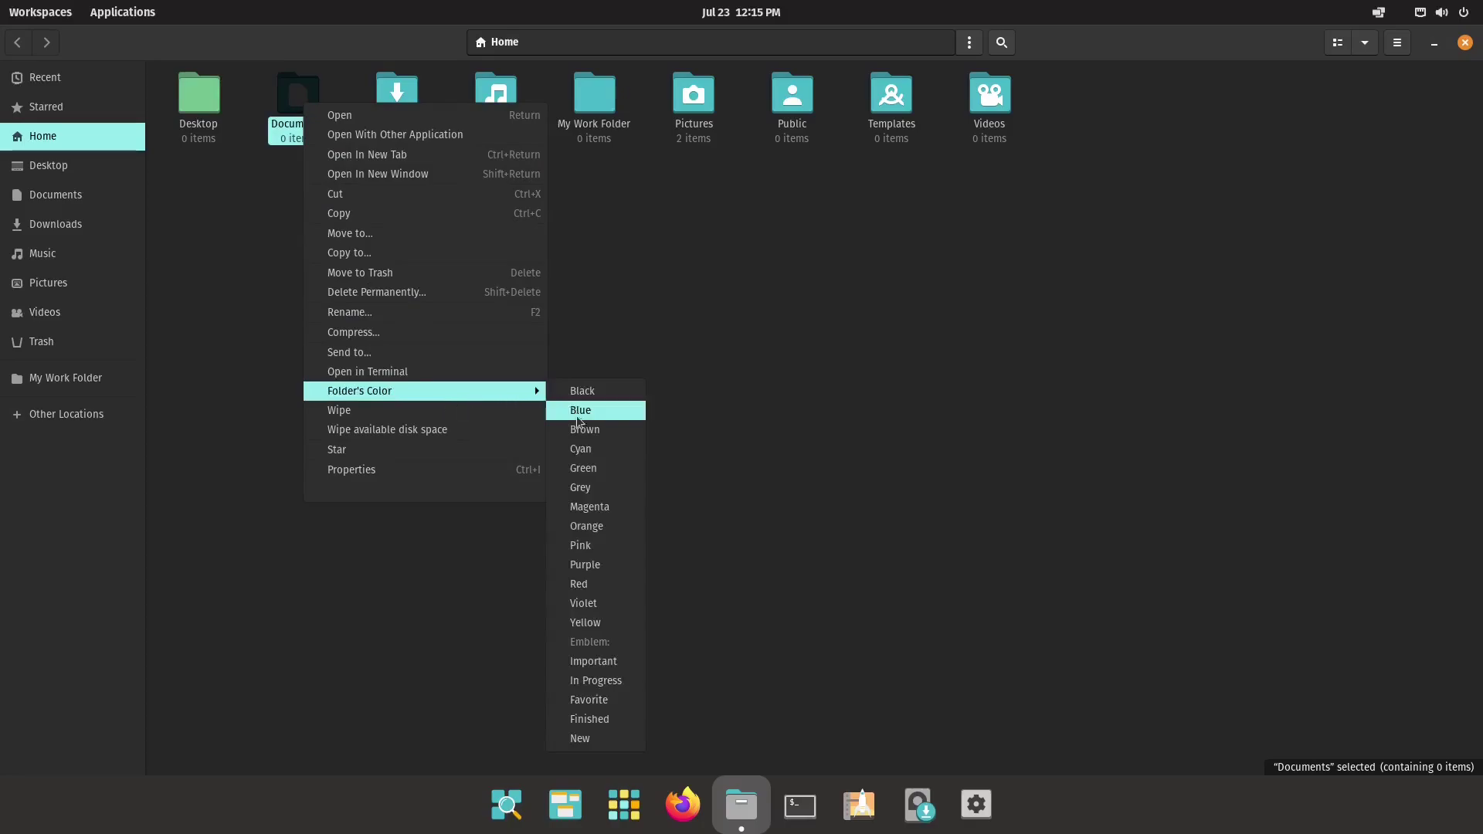
click(585, 603)
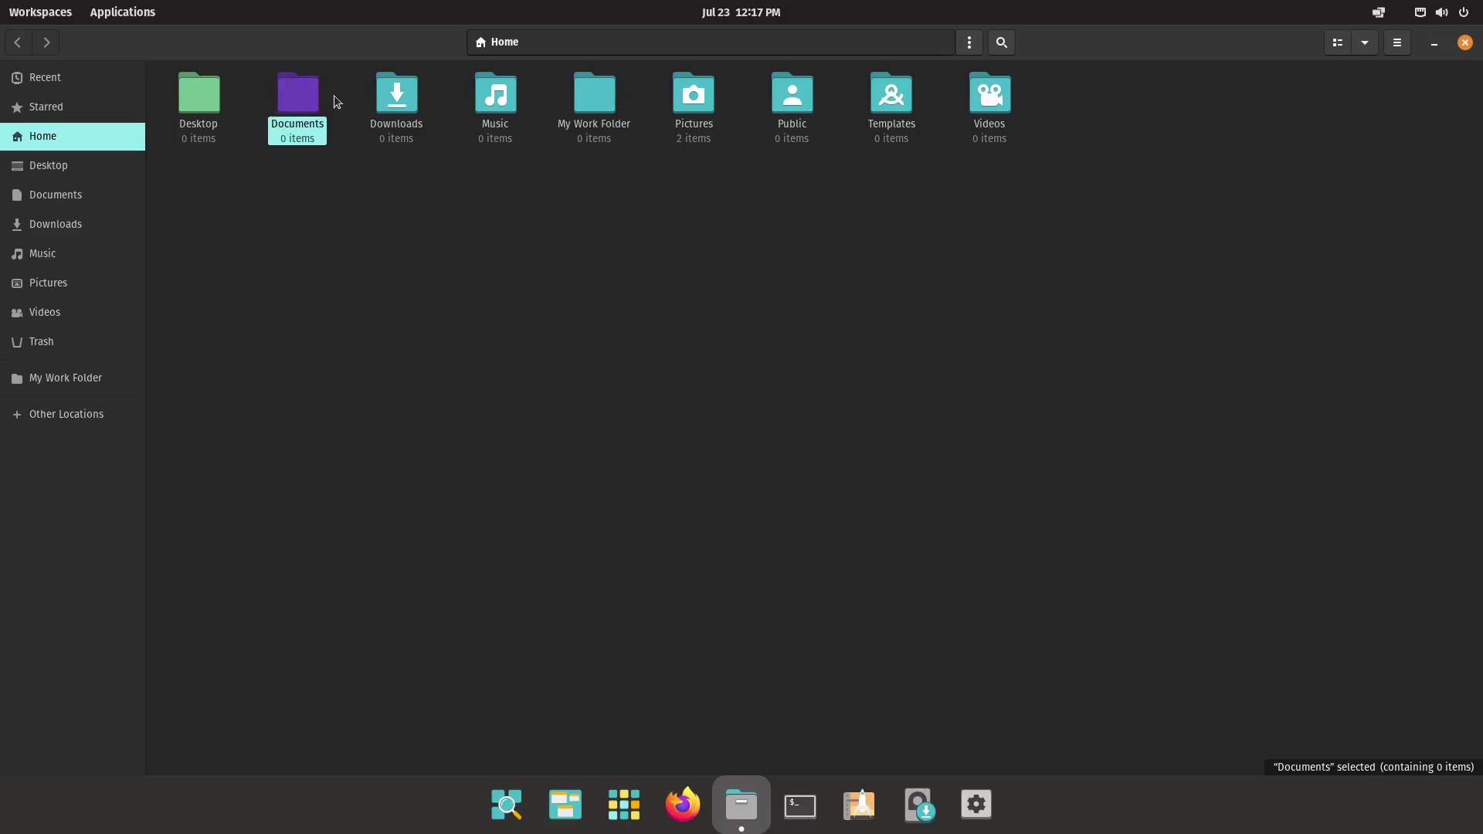
Open the Documents folder in a terminal from the file manager, and close that terminal window
right_click(295, 103)
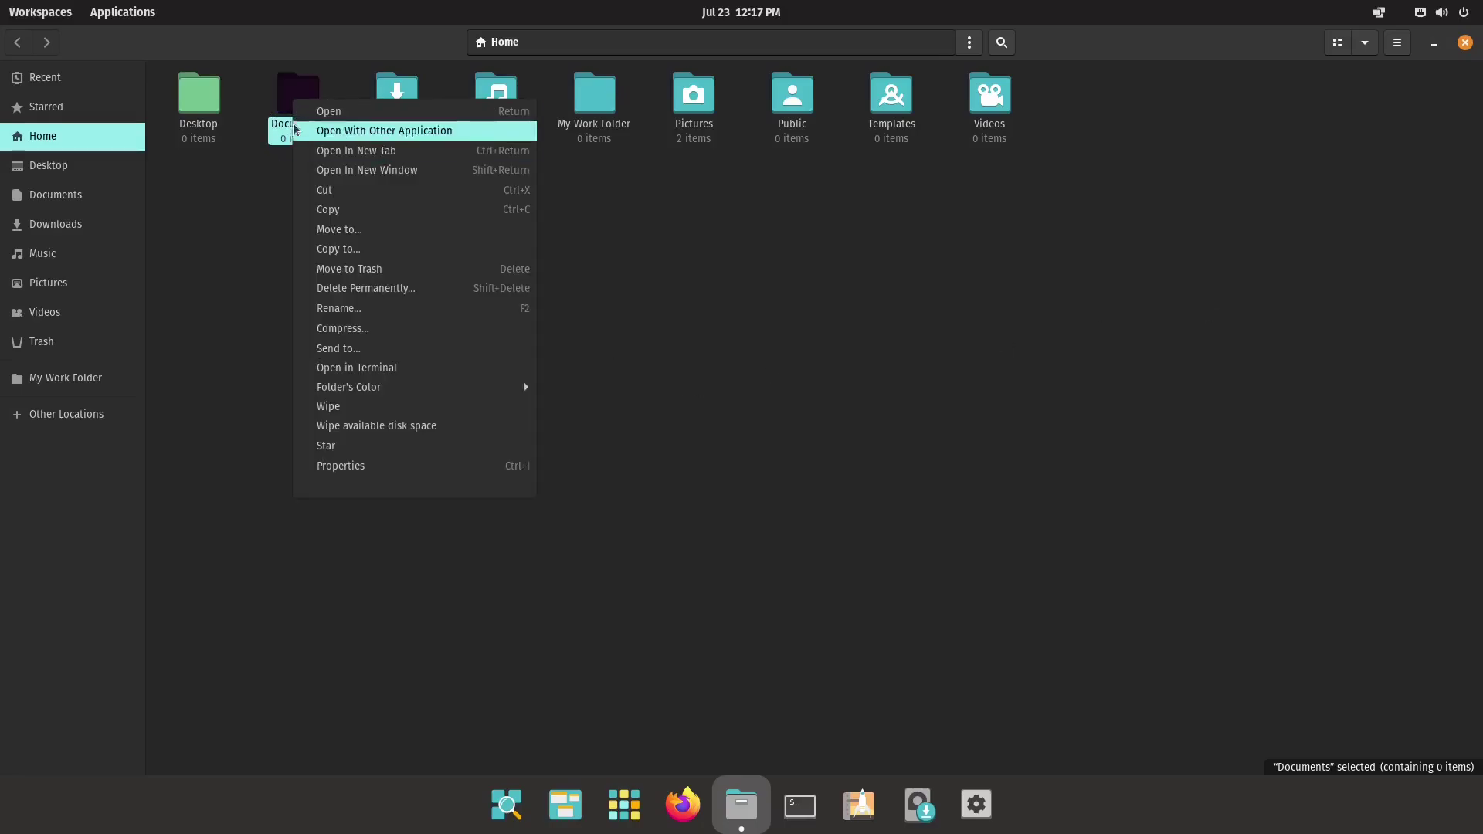
click(1012, 418)
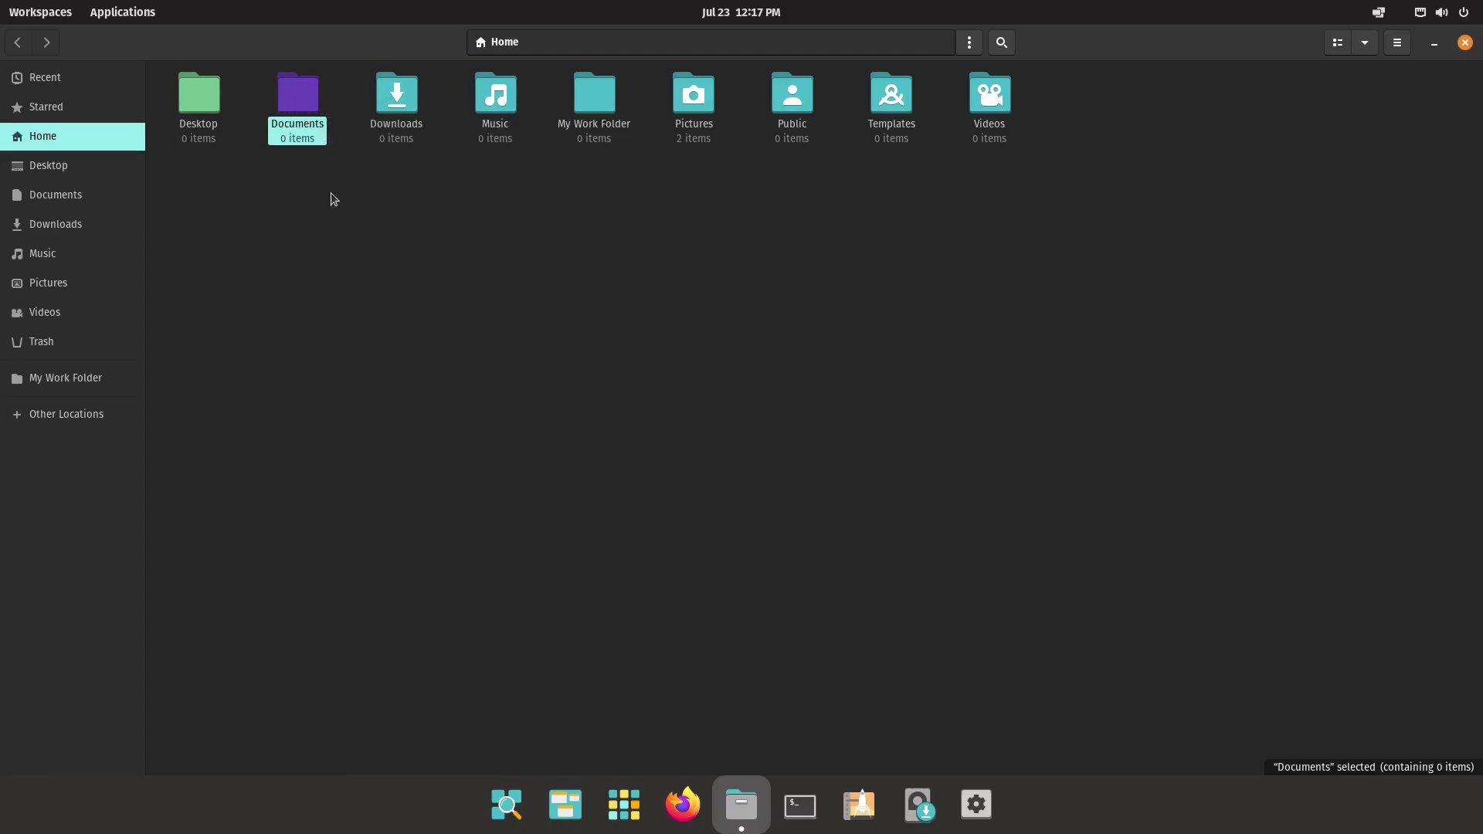
right_click(305, 99)
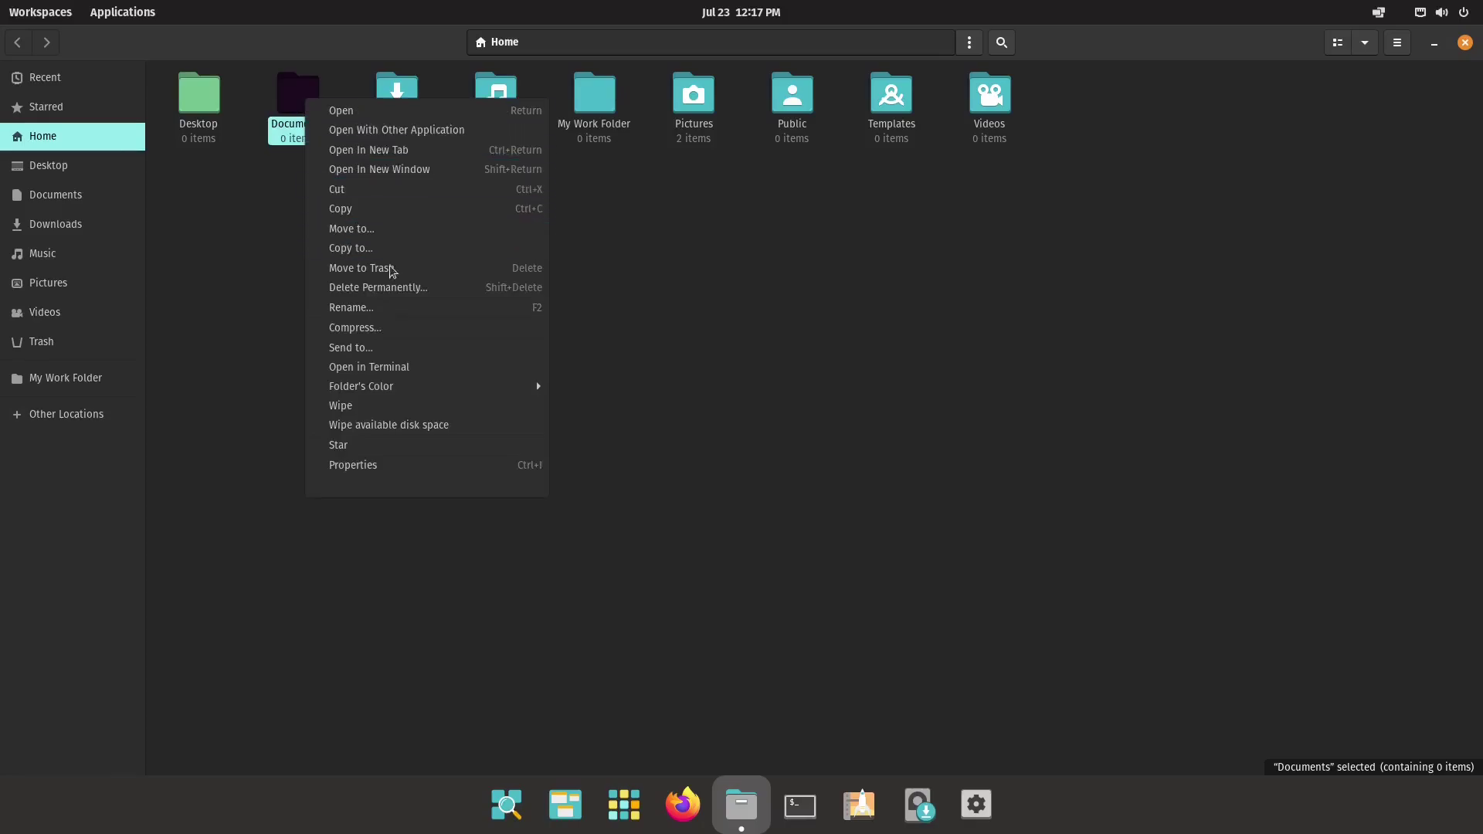
click(384, 371)
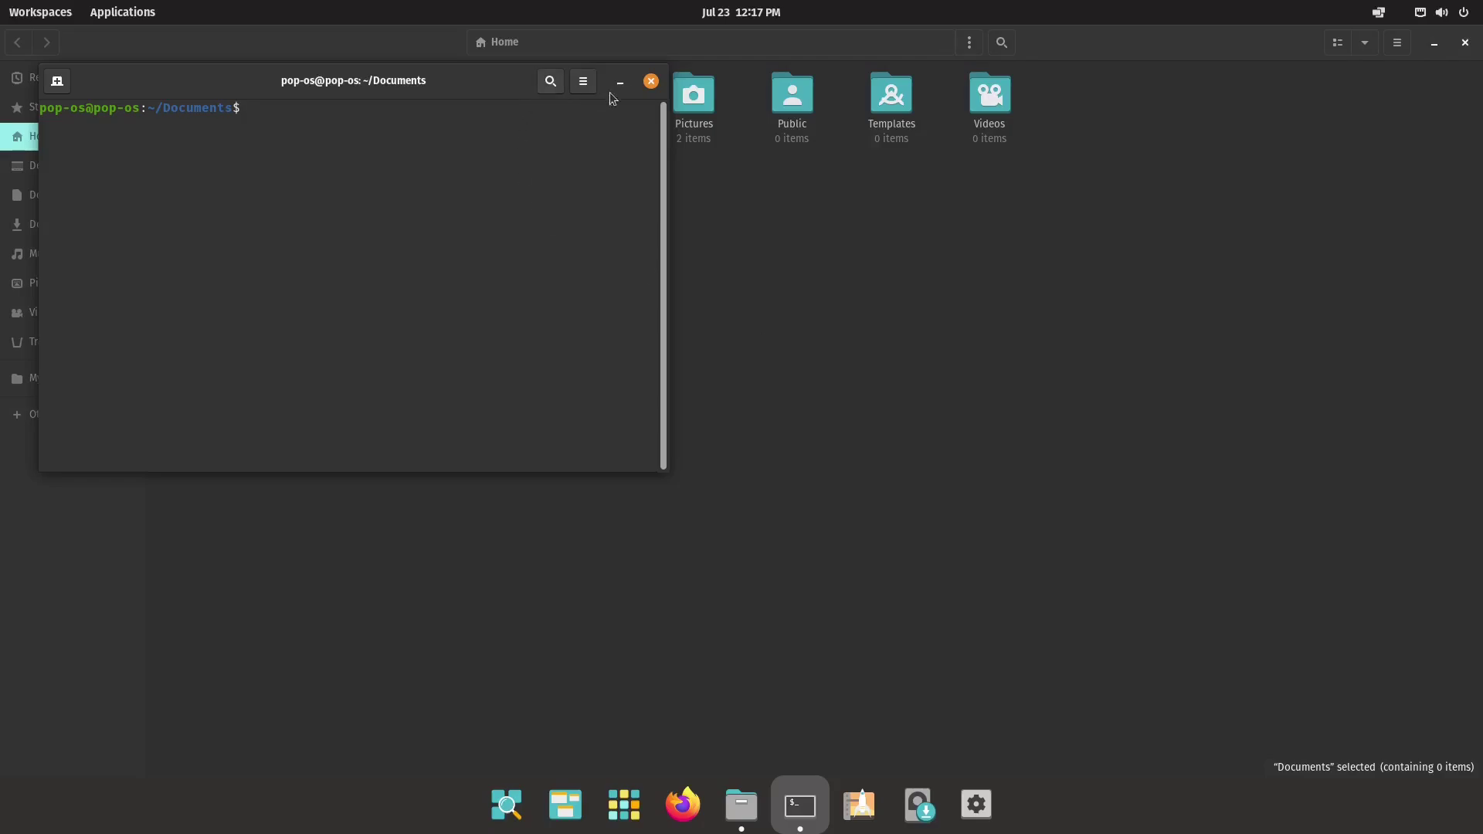
click(650, 82)
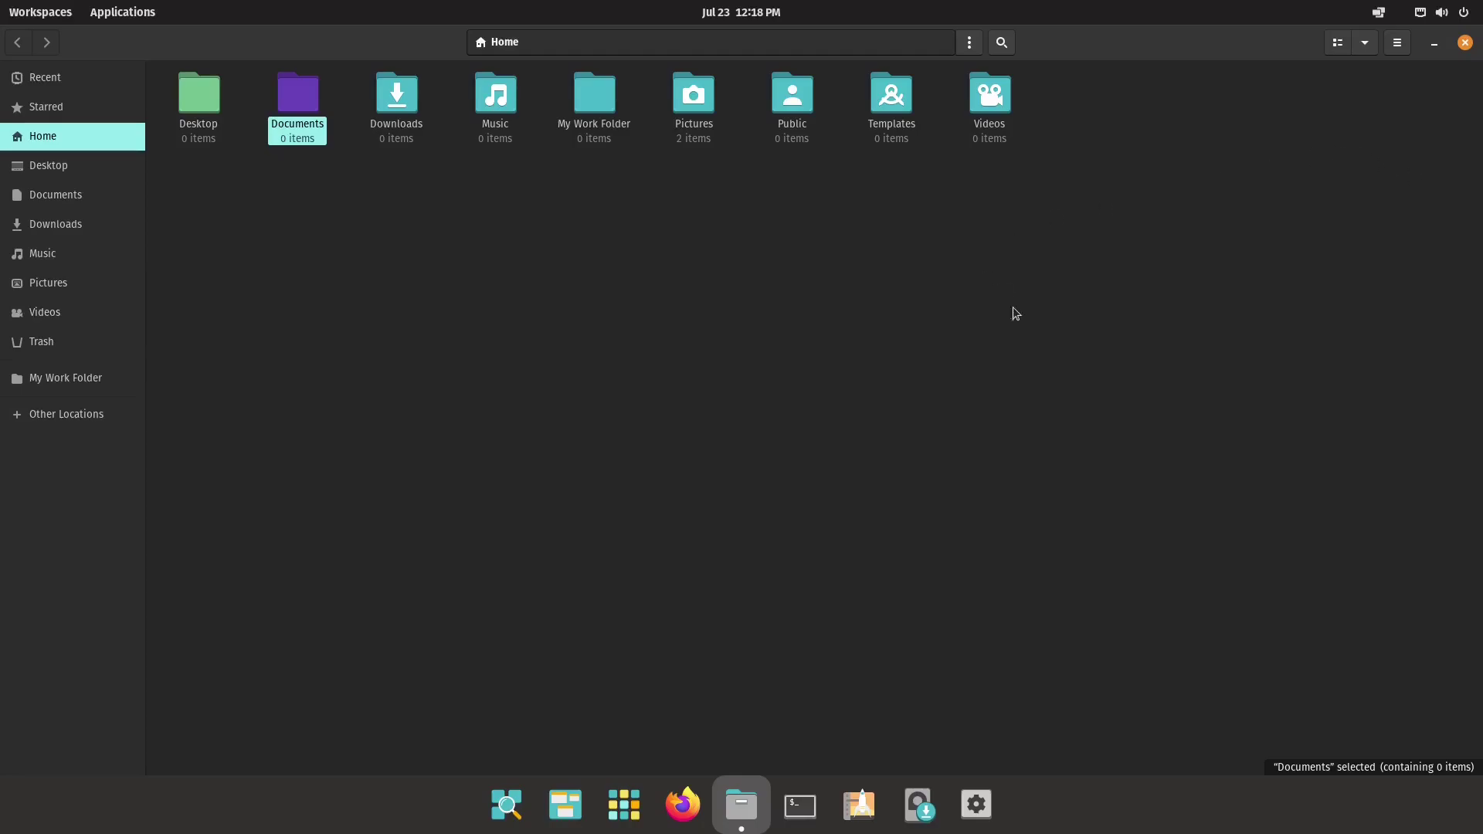
Switch to a new Terminal window, maximize it, and enlarge its text by four zoom levels
click(799, 805)
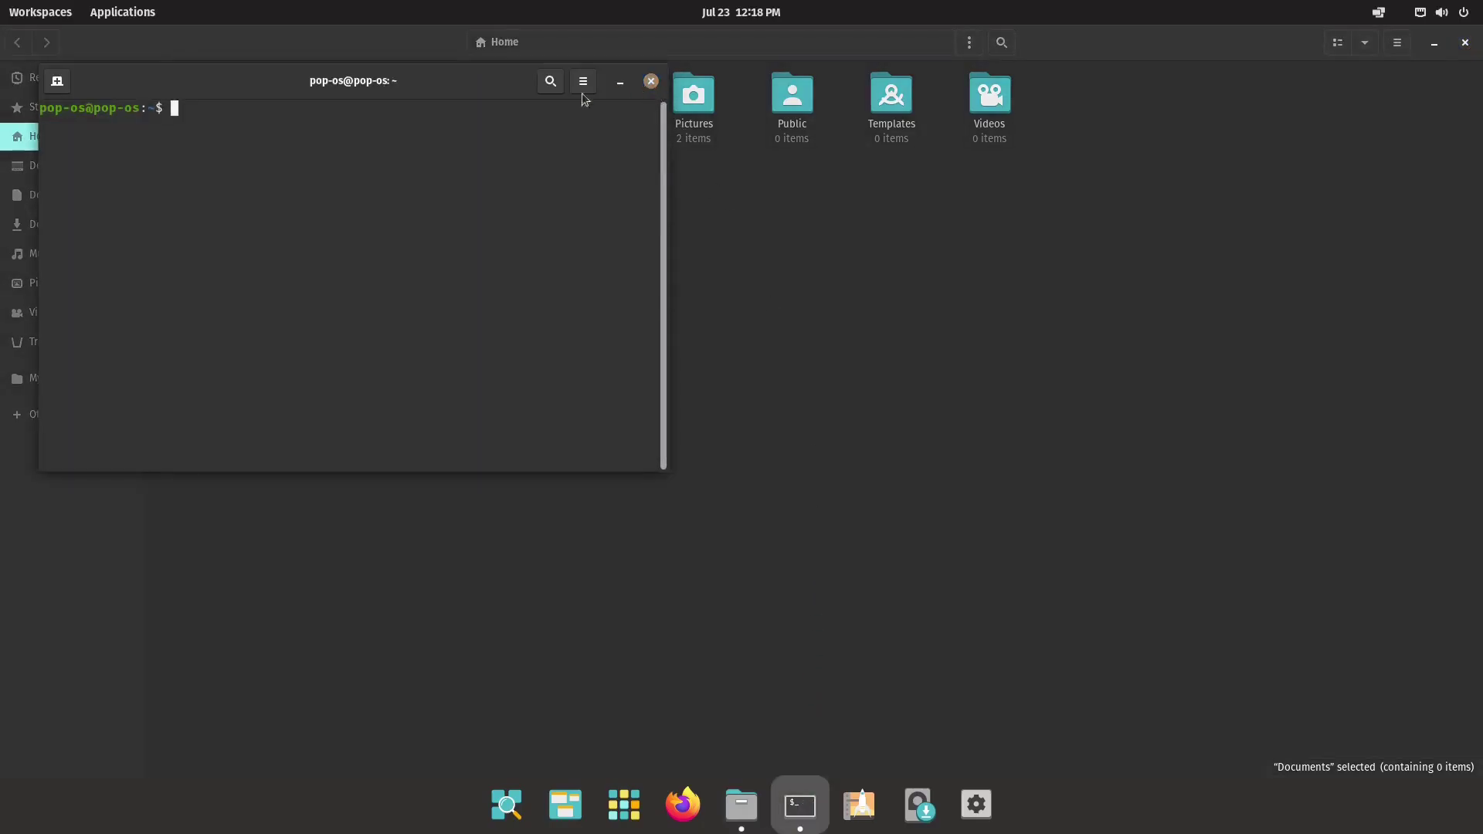
double_click(470, 94)
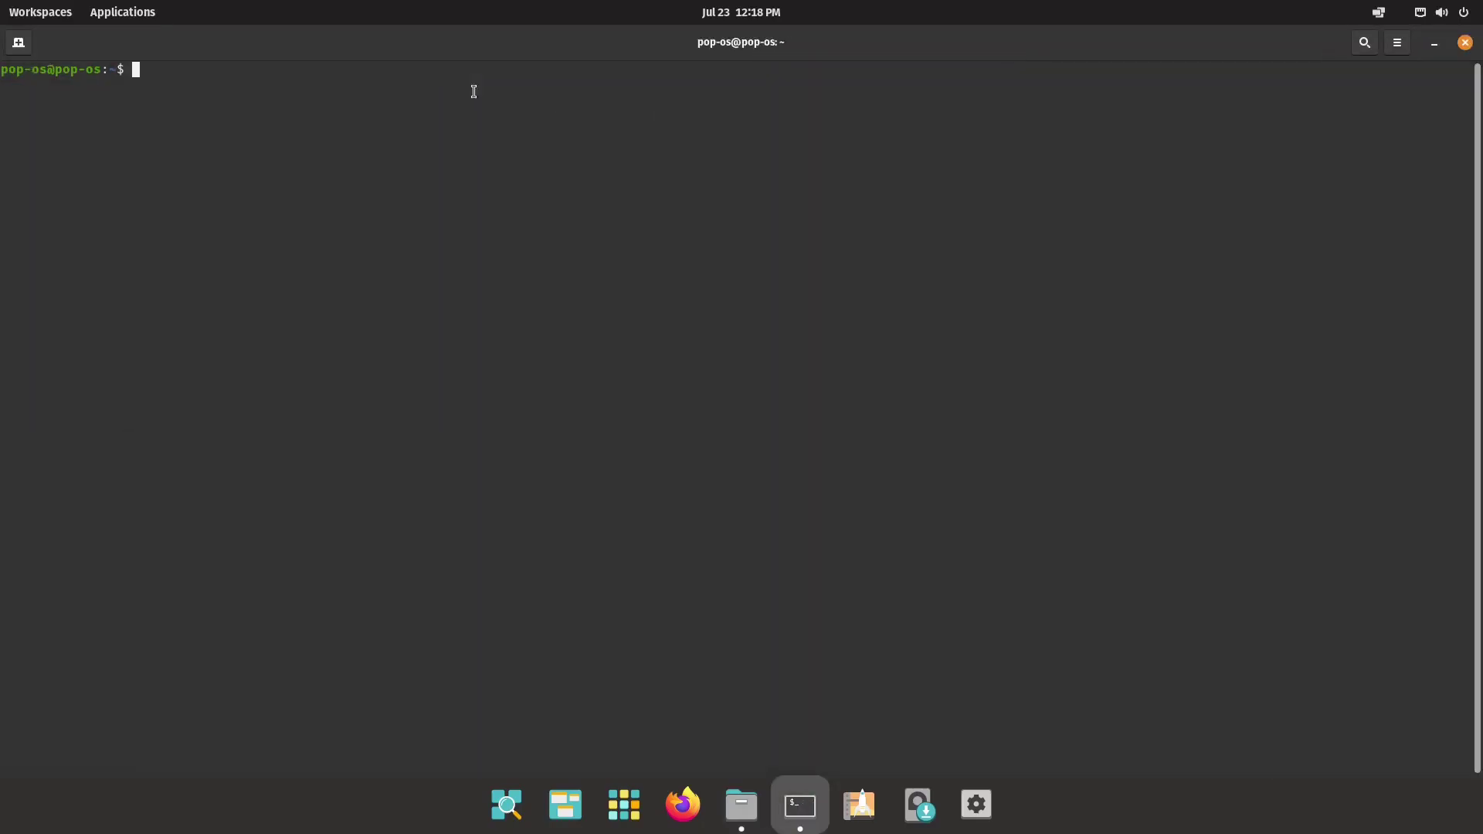
key(ctrl+plus)
key(ctrl+plus)
key(ctrl+plus)
key(ctrl+plus)
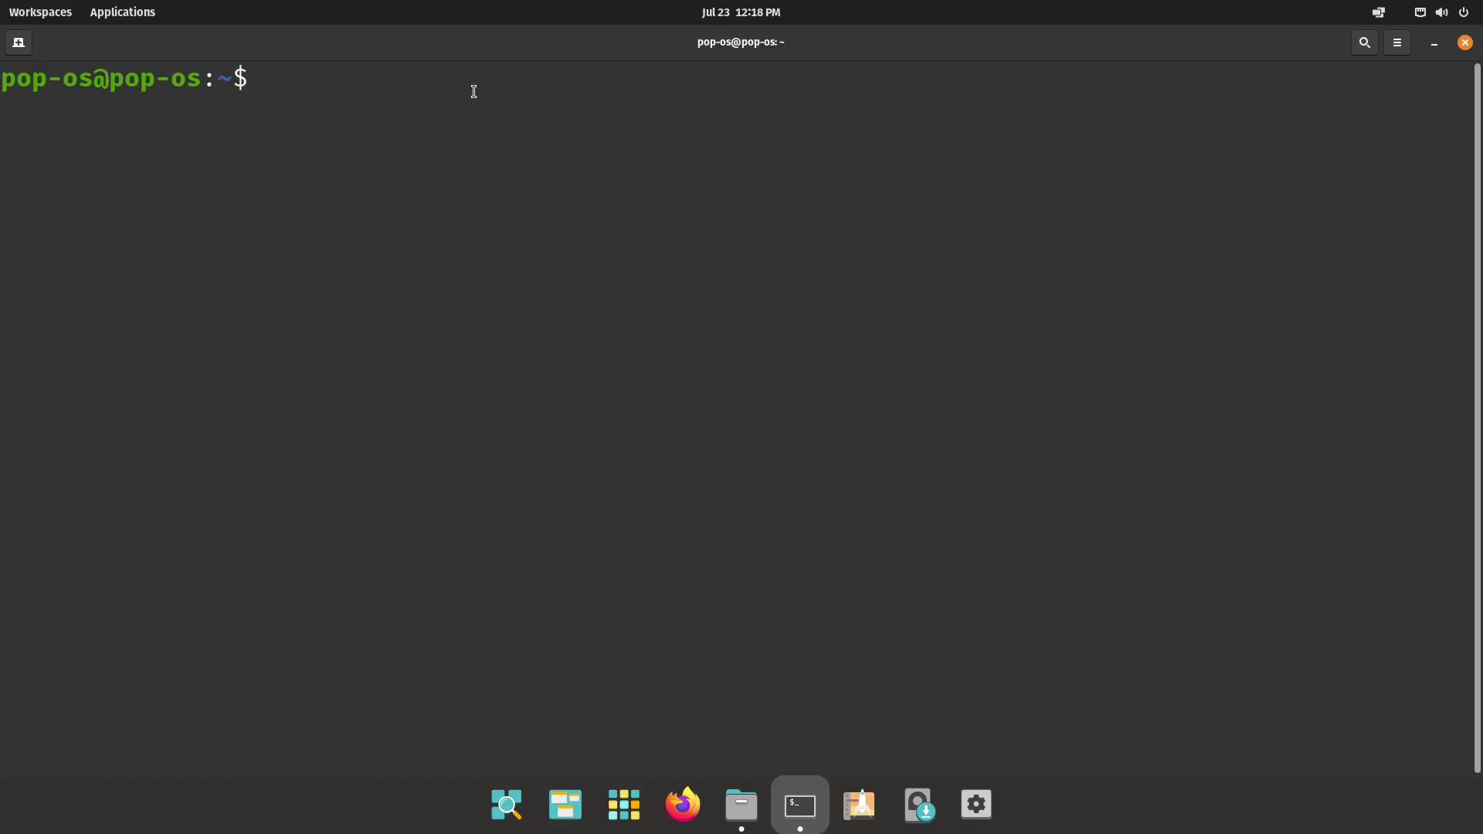
Install the nautilus-admin package with sudo apt install
text(sudo apt i)
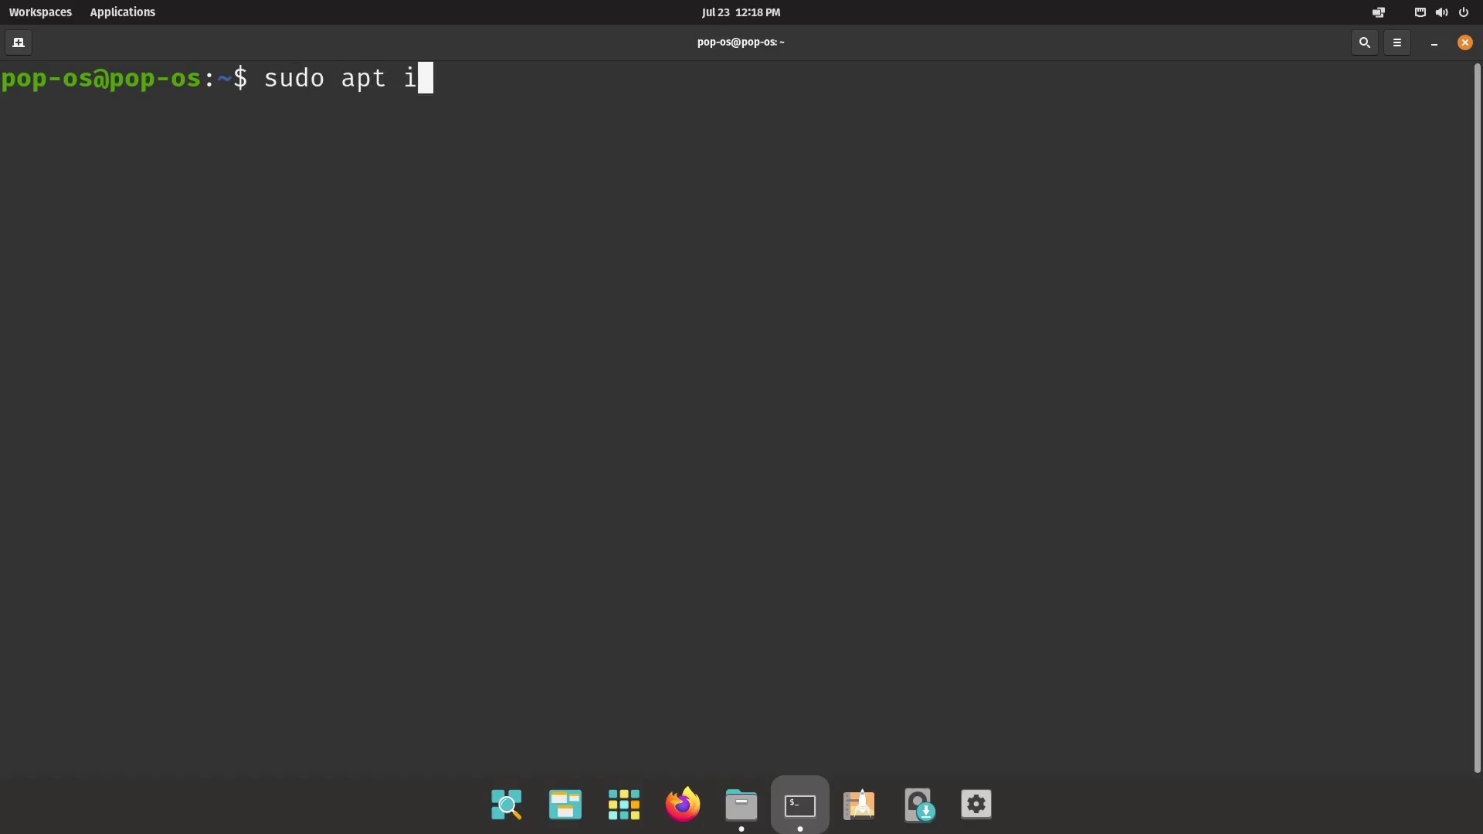
text(nstall adm)
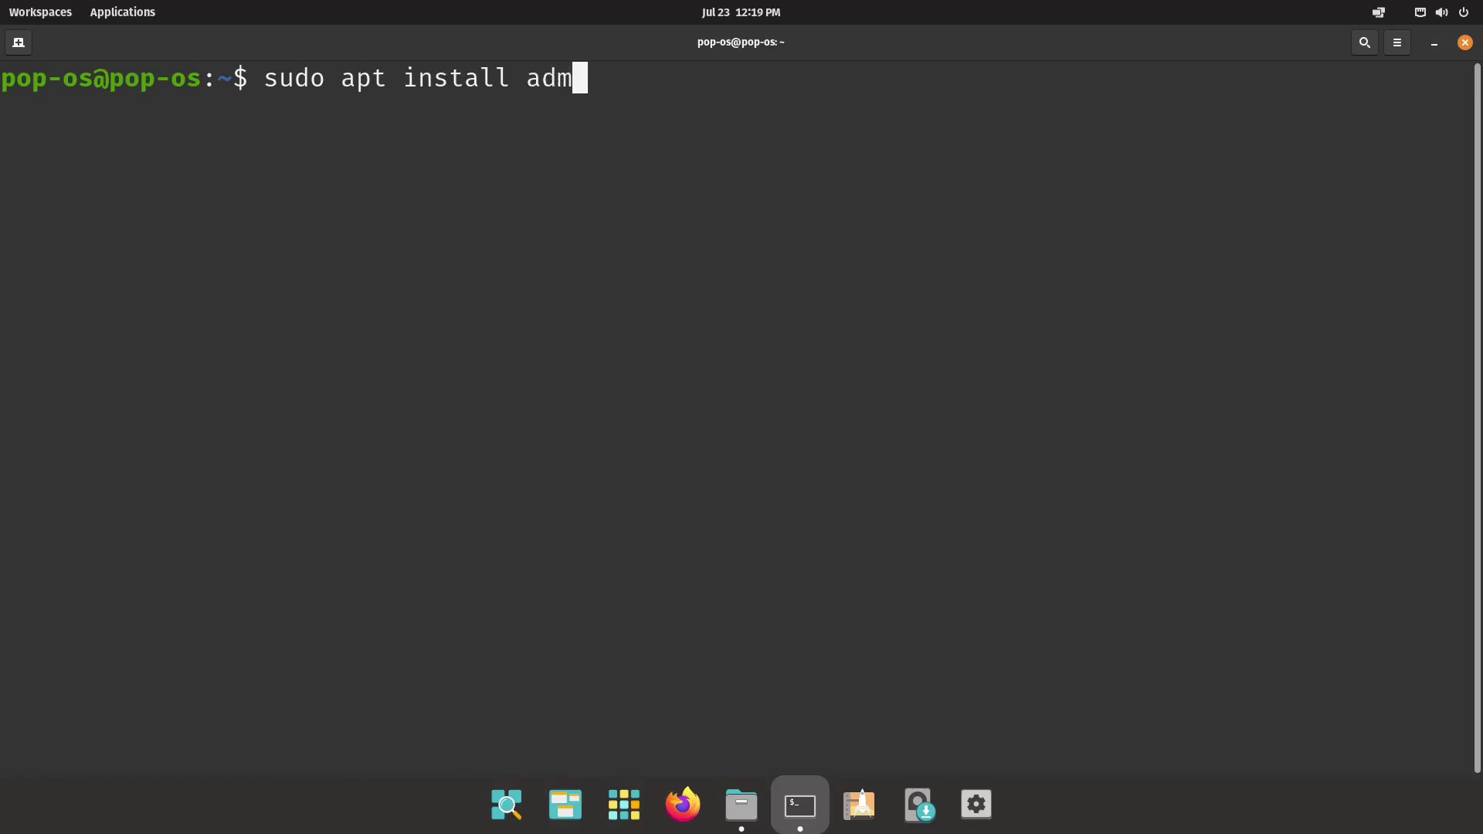
key(BackSpace)
key(BackSpace)
key(BackSpace)
text(nauti)
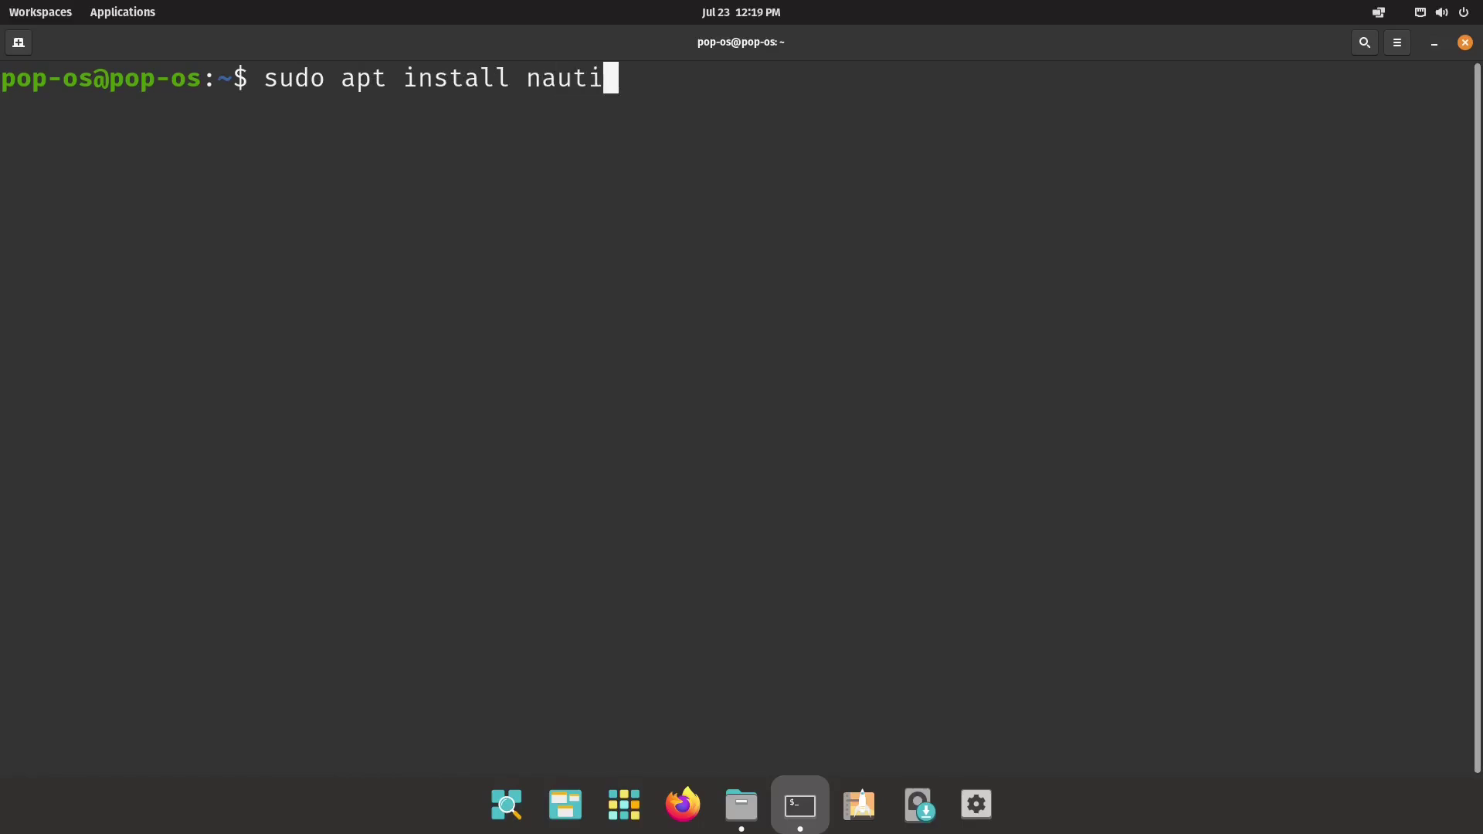
text(lus-admin)
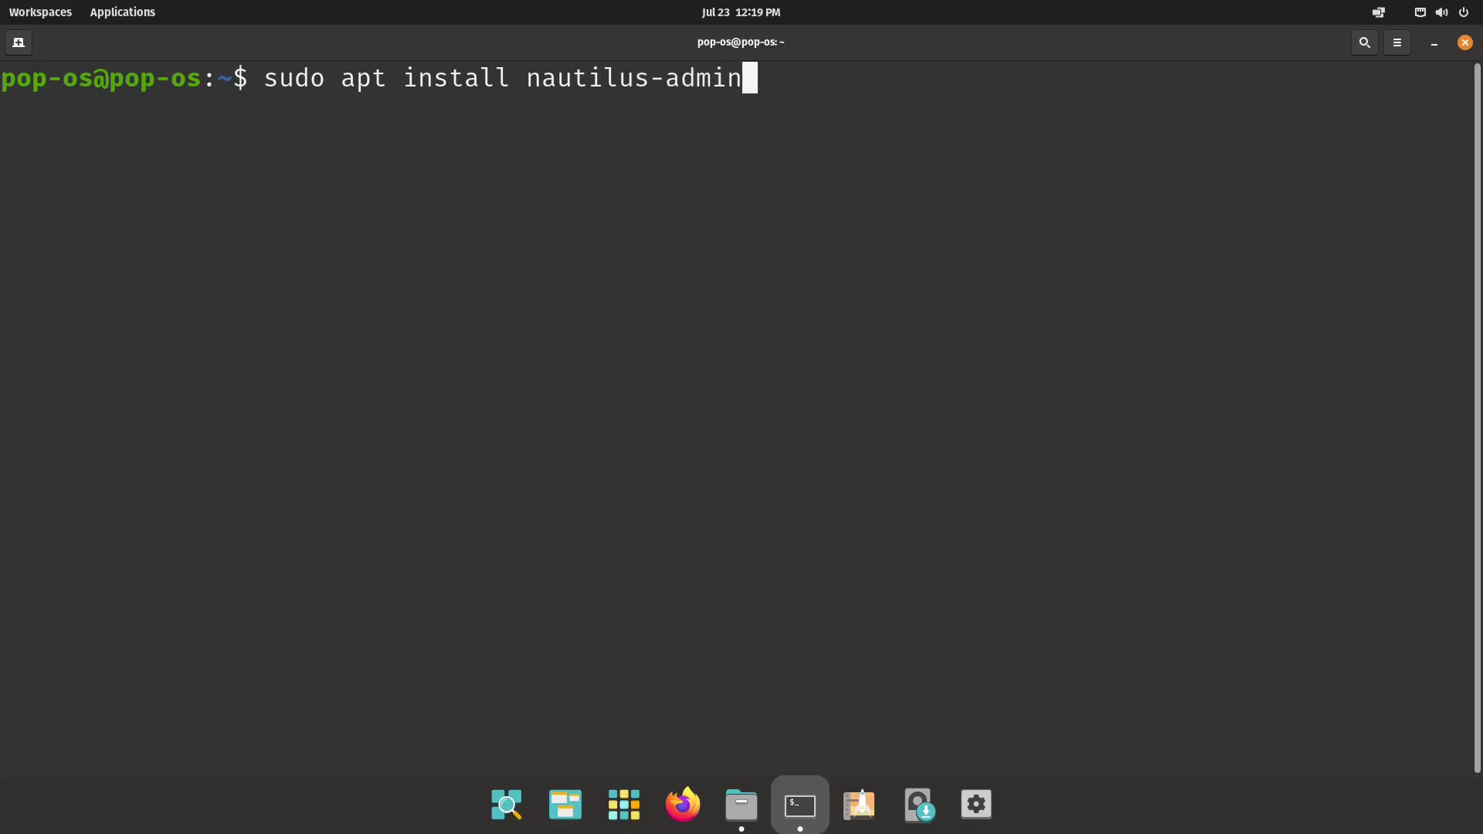
key(Return)
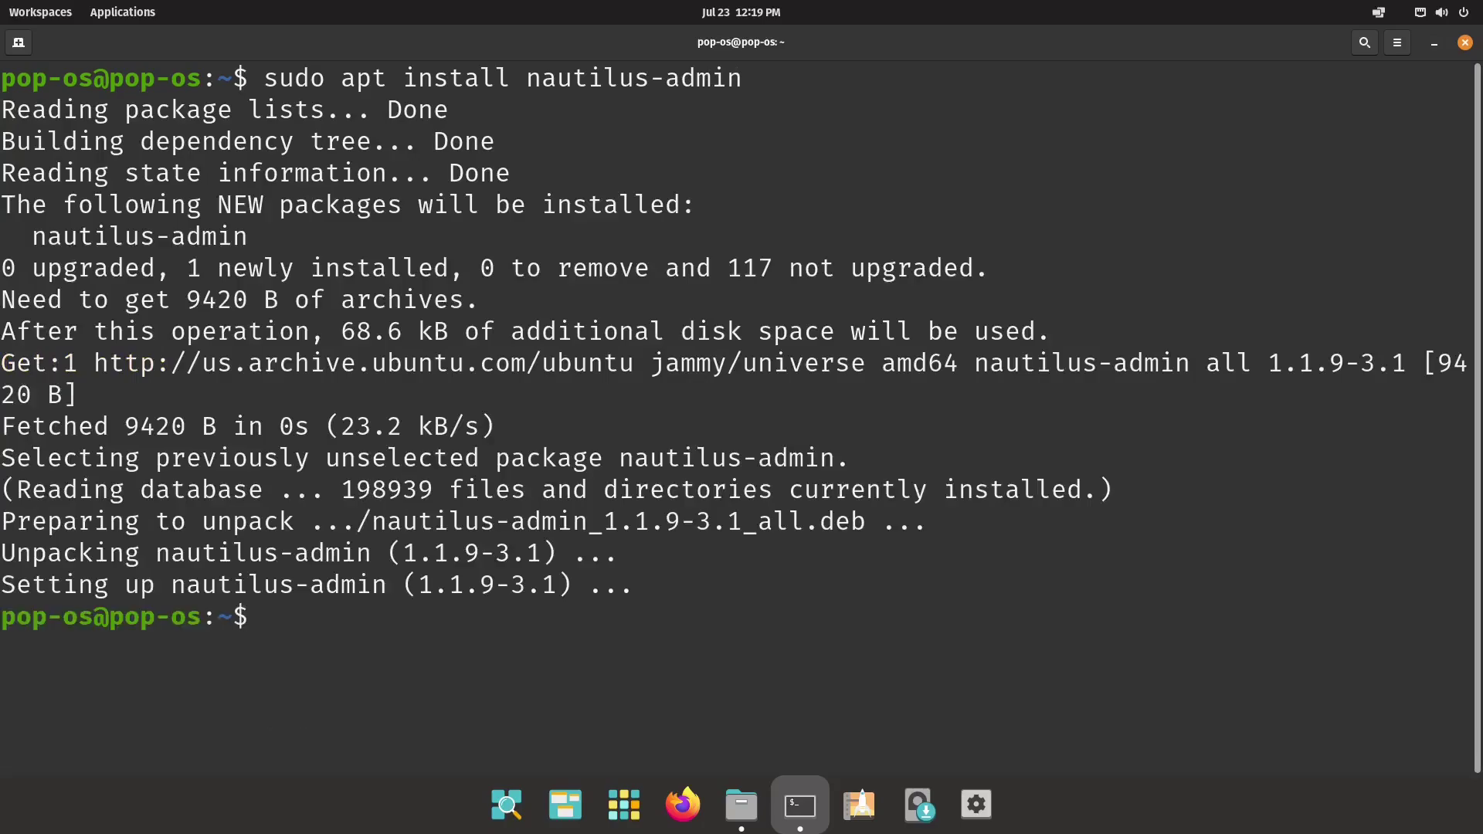
text(nautli)
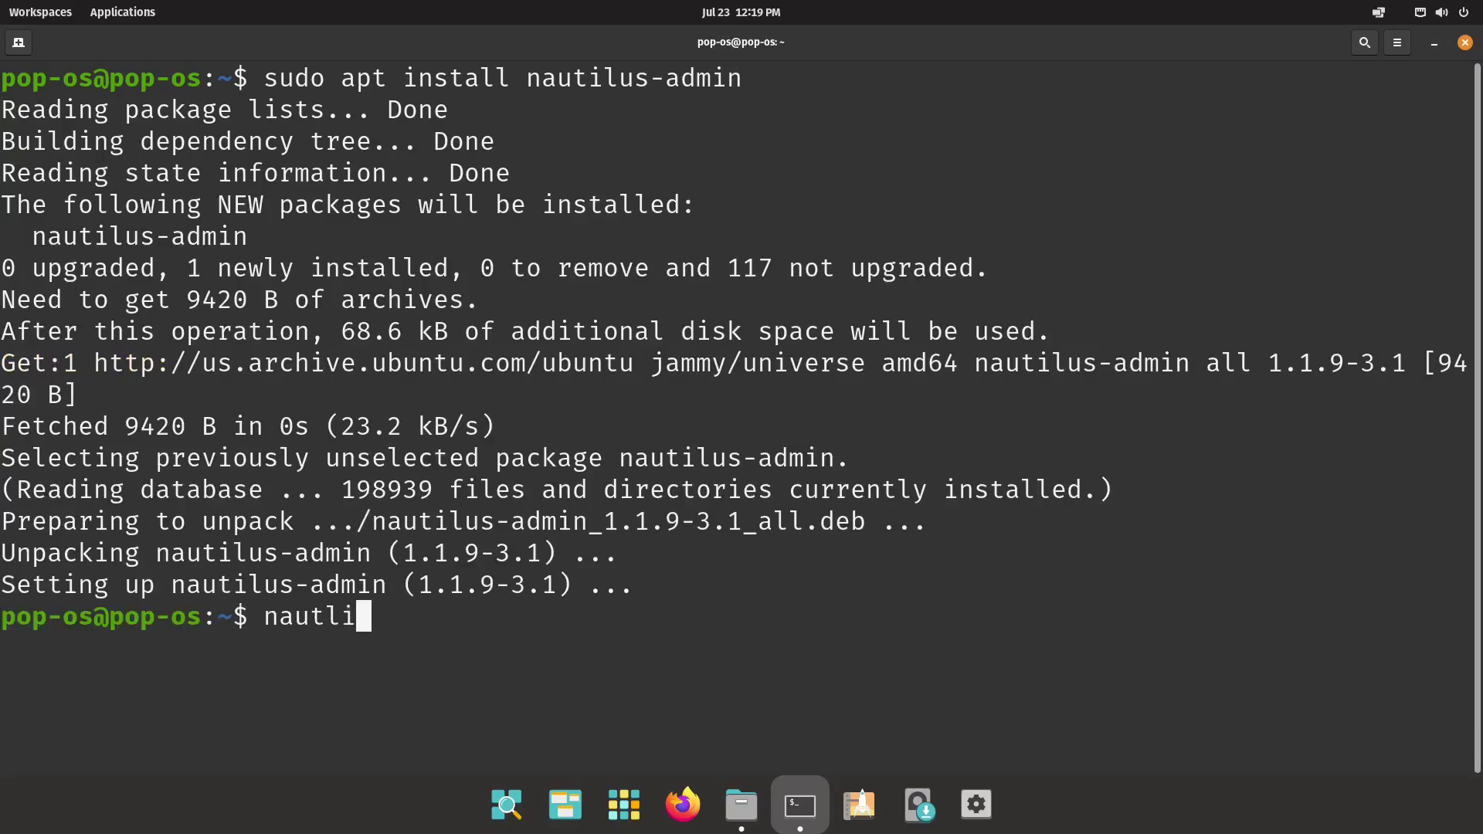
text(us )
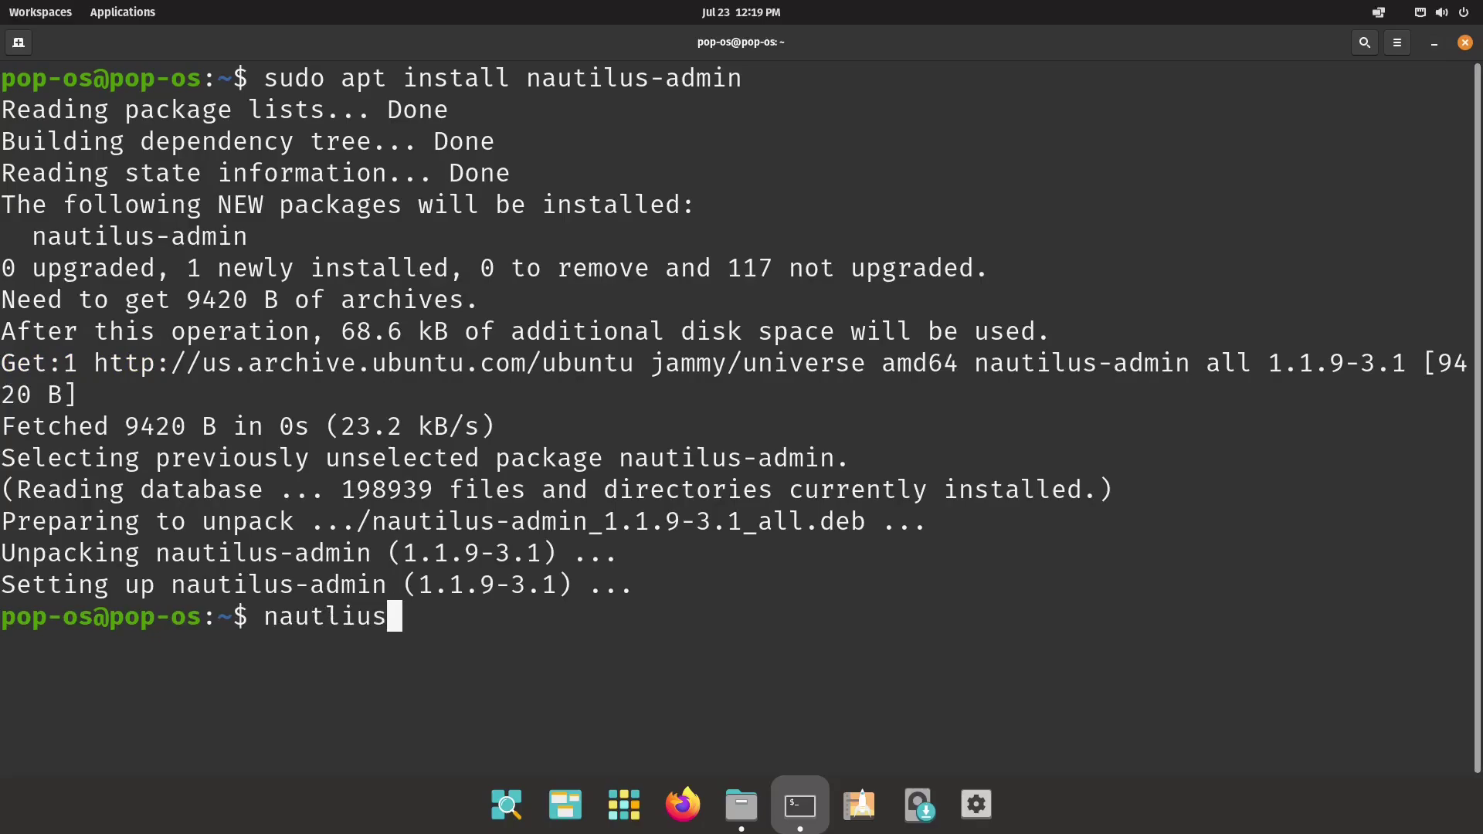
text(-1)
key(BackSpace)
text(q)
key(Return)
Shut down the running file manager with nautilus -q, and close the terminal window
text(nau)
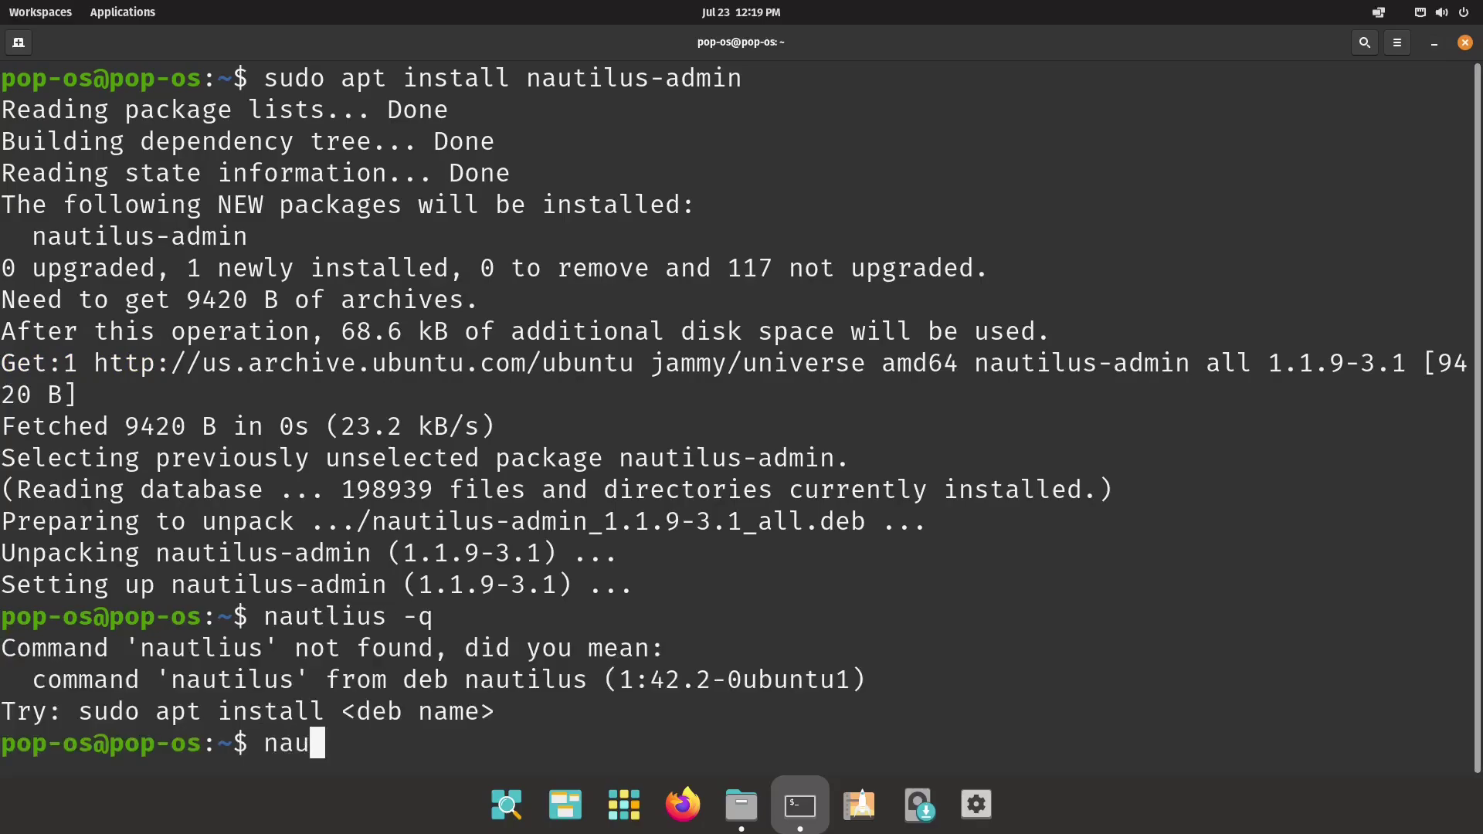
text(tilus )
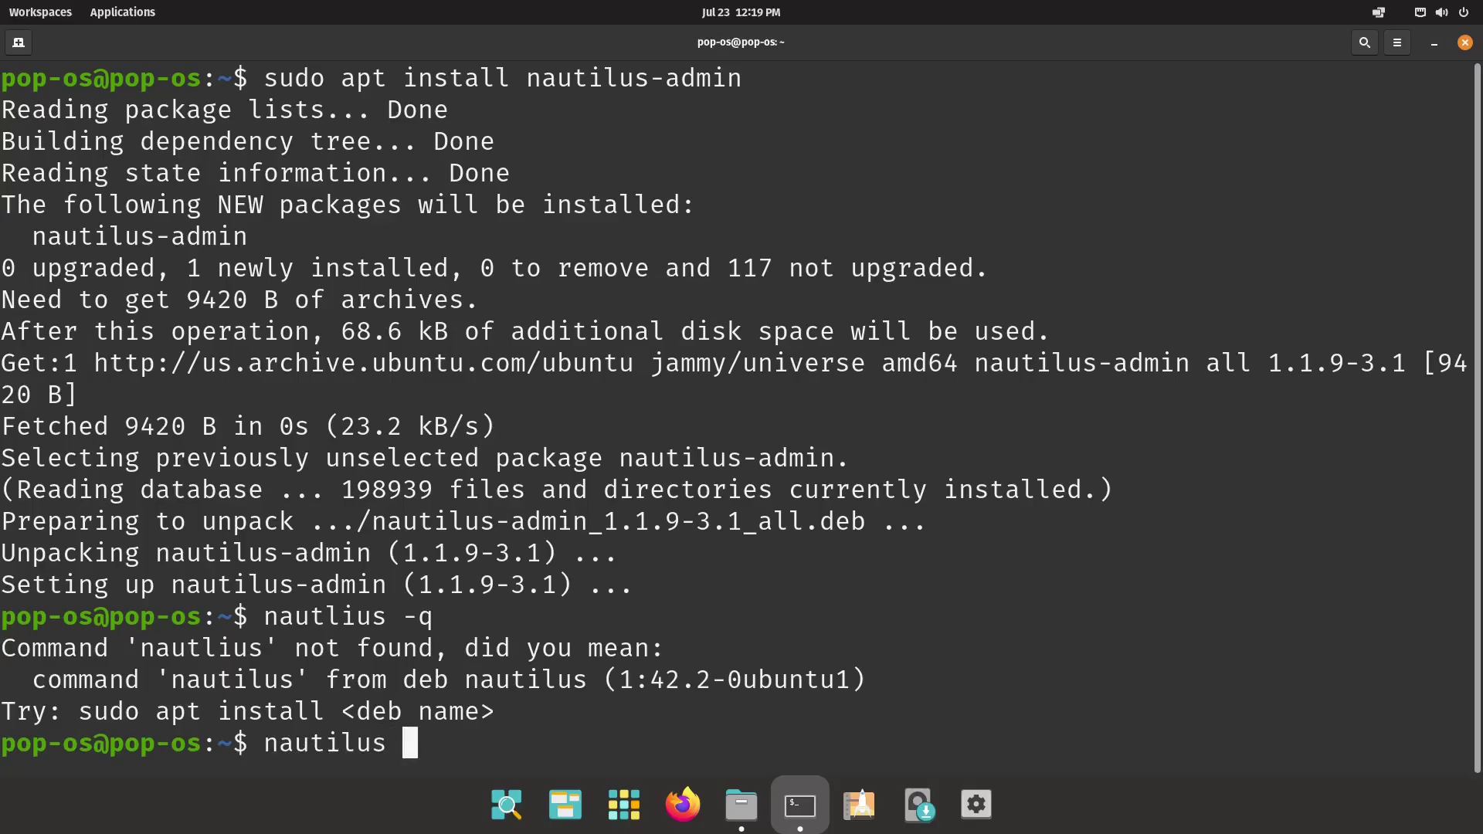
text(-q)
key(Return)
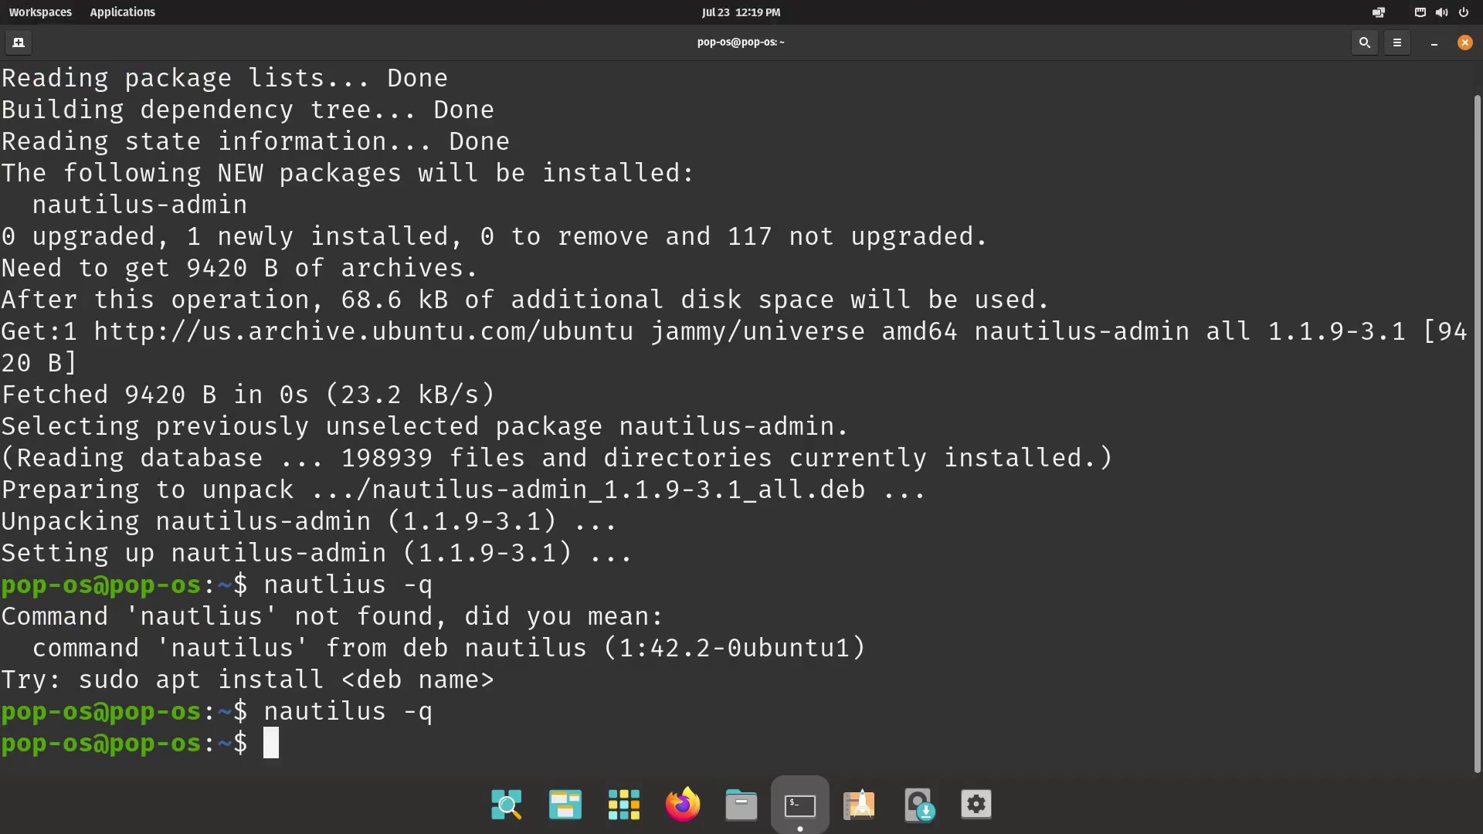
click(1462, 45)
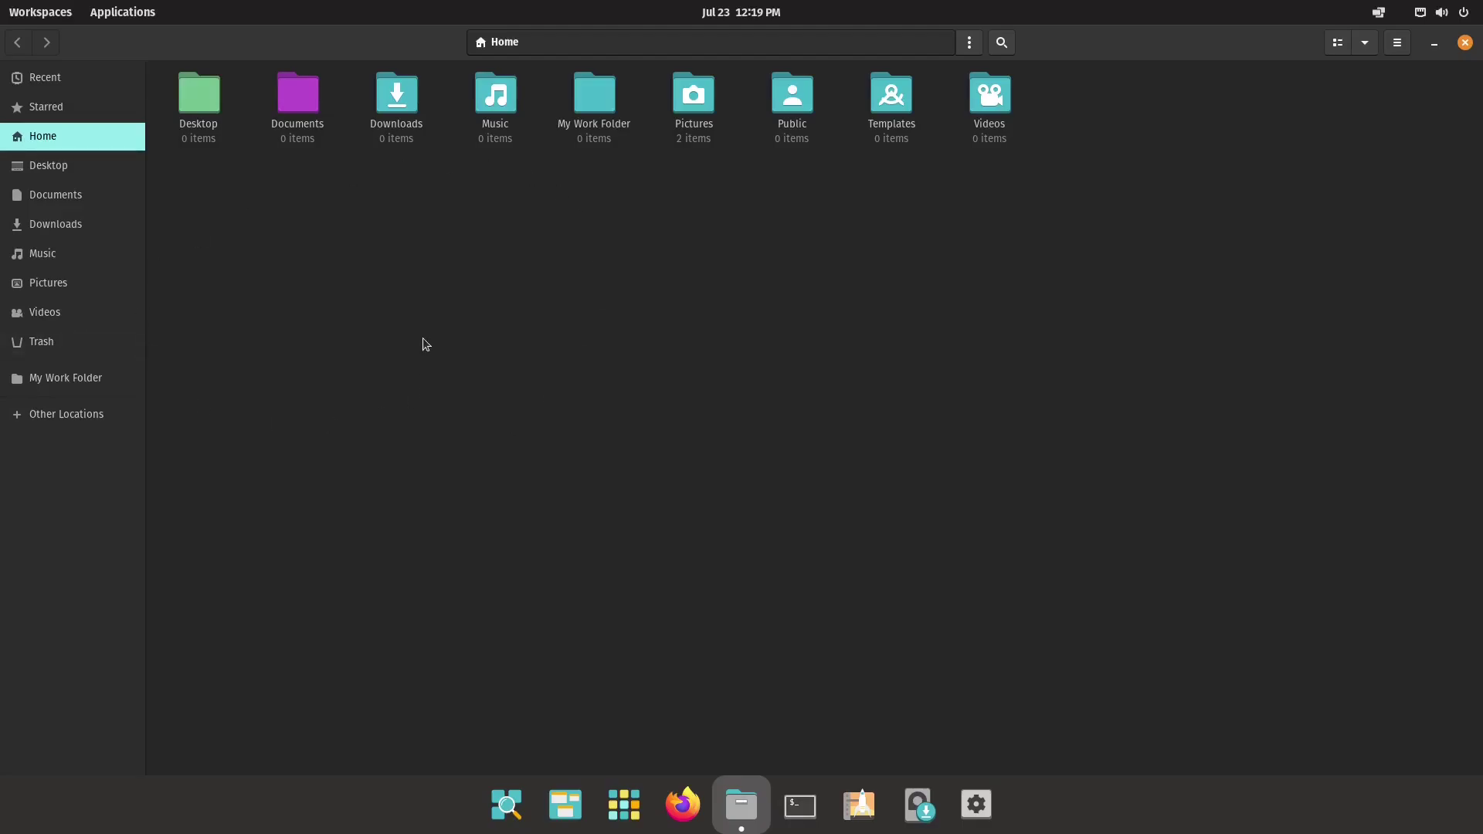
Reopen the file manager and check the Documents folder's available actions for Open as Administrator
right_click(296, 110)
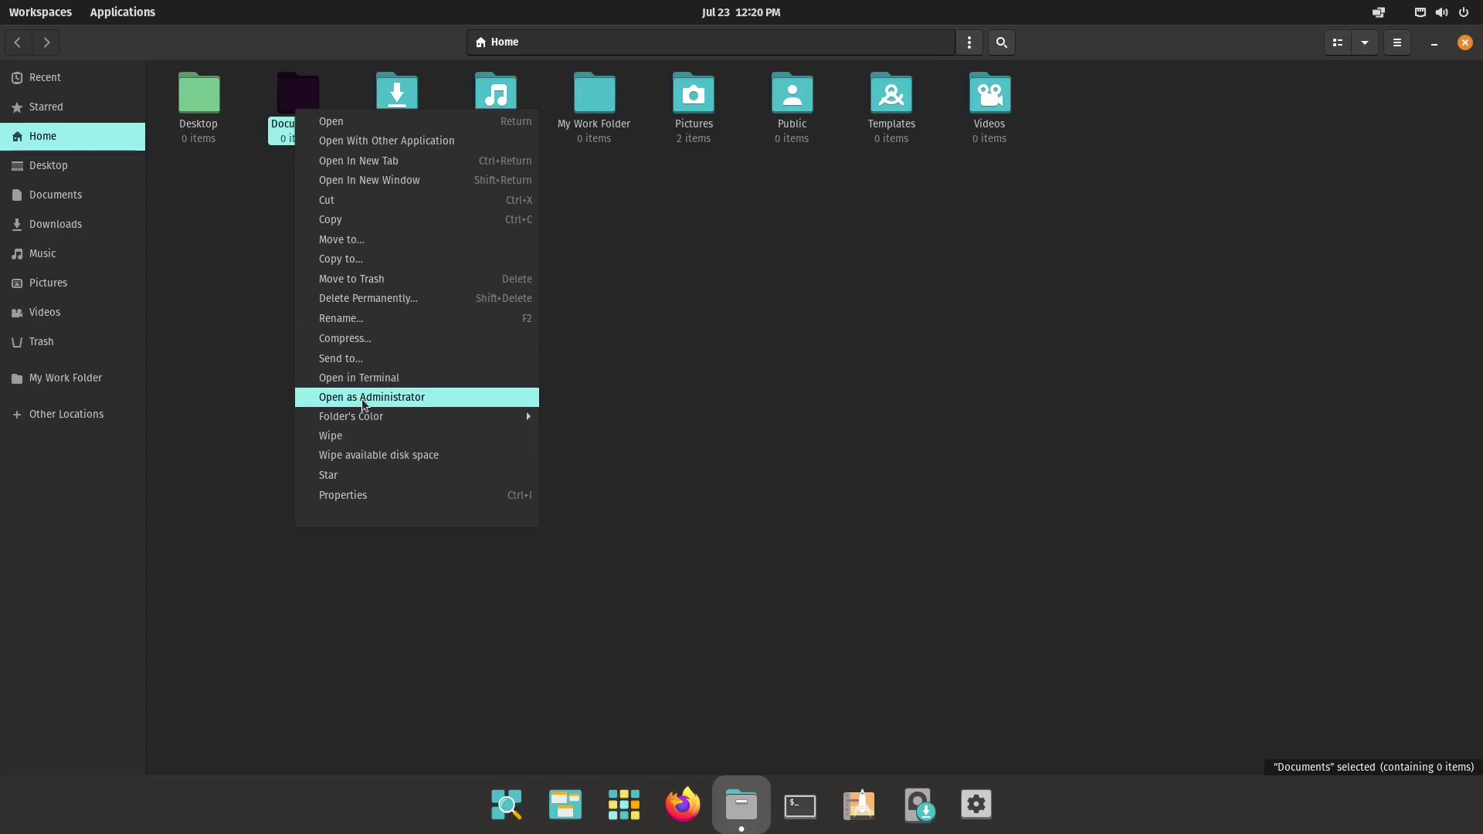
click(851, 387)
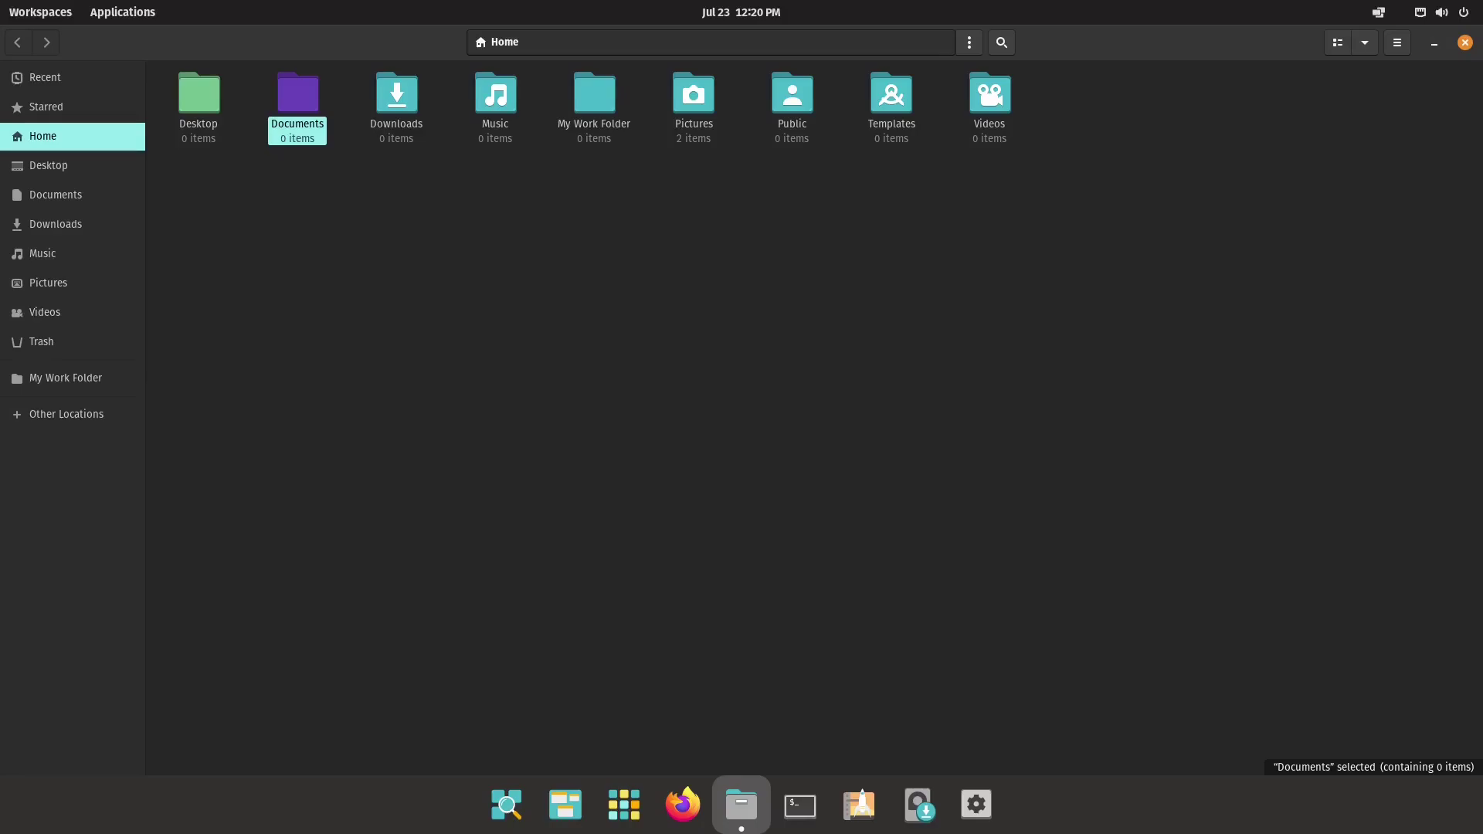
Switch to a new Terminal window, maximize it, and enlarge its text by three zoom levels
click(807, 817)
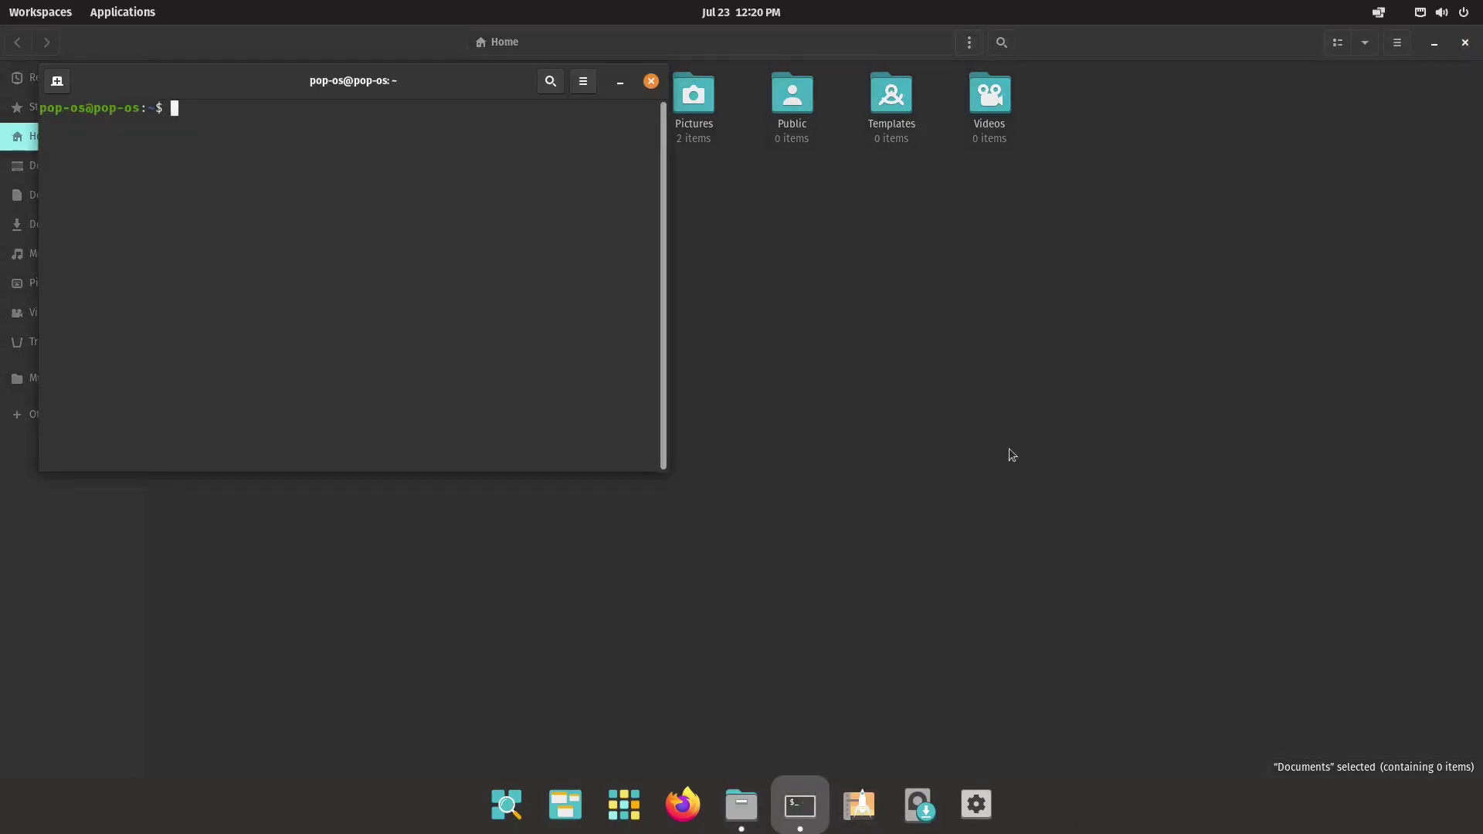
double_click(489, 80)
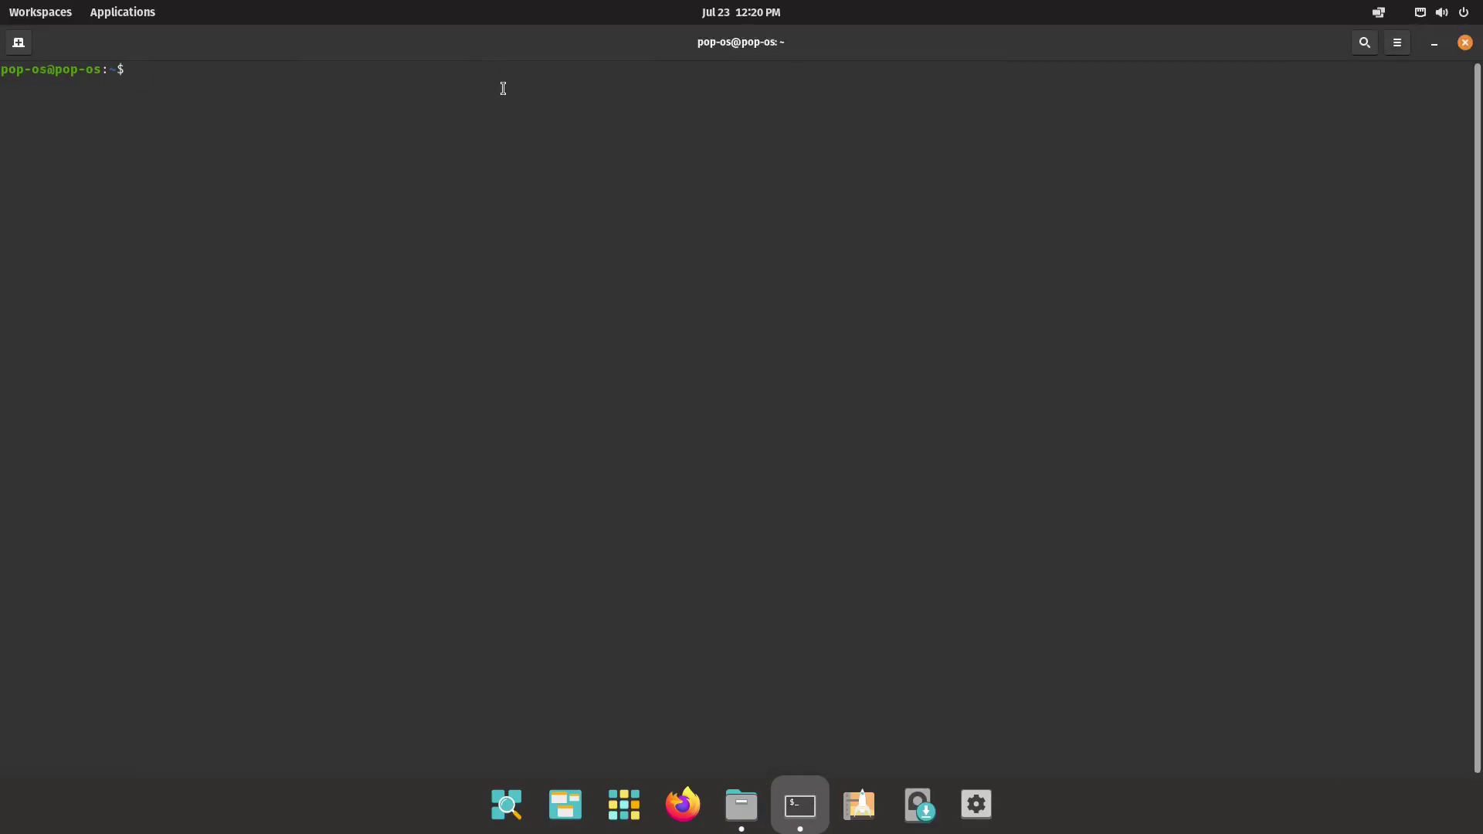
key(ctrl+plus)
key(ctrl+plus)
key(ctrl+plus)
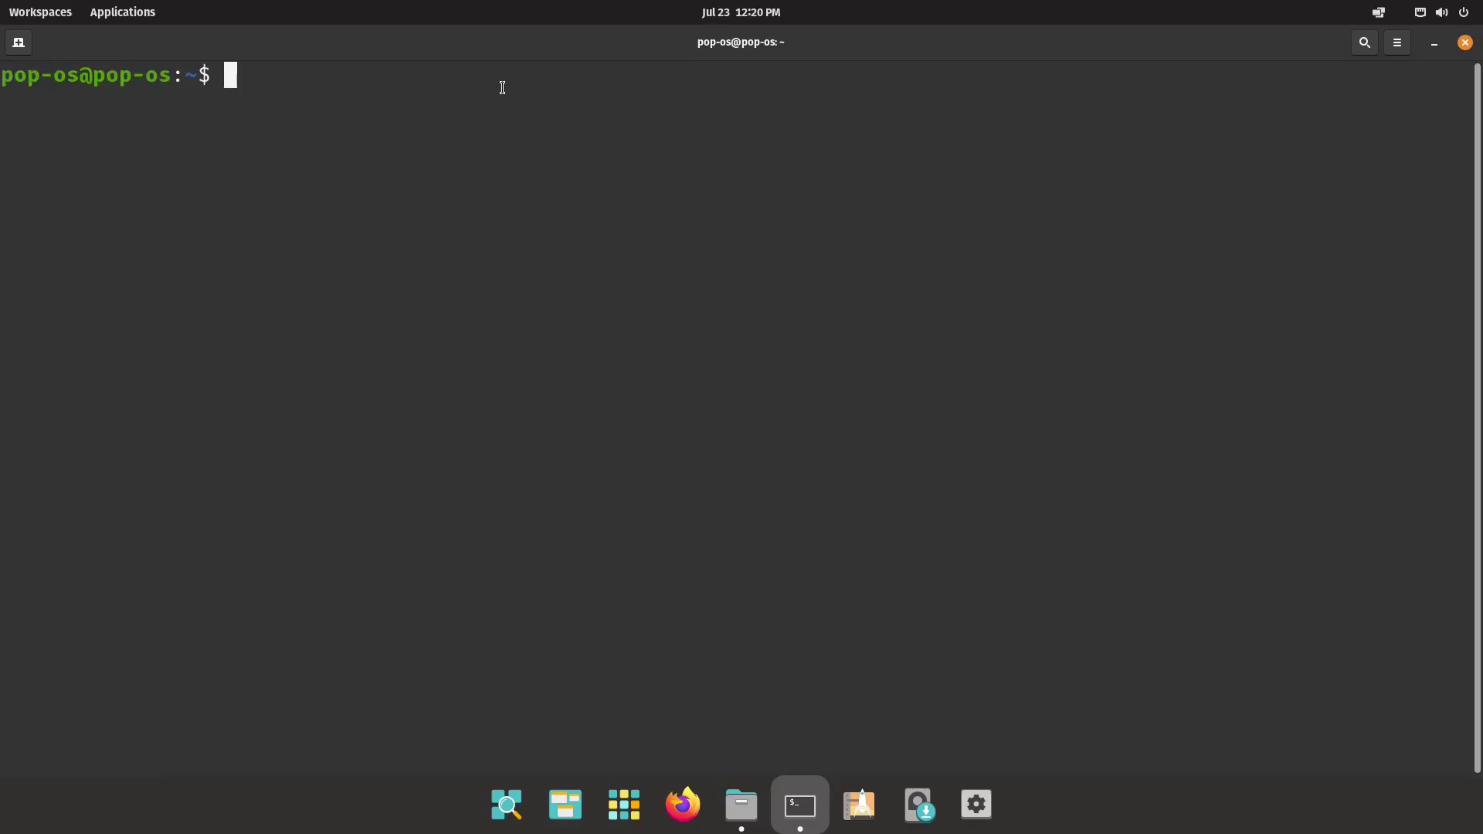
Install the nautilus-gtkhash package with sudo apt install, and agree to the additional packages
text(sudo apt install )
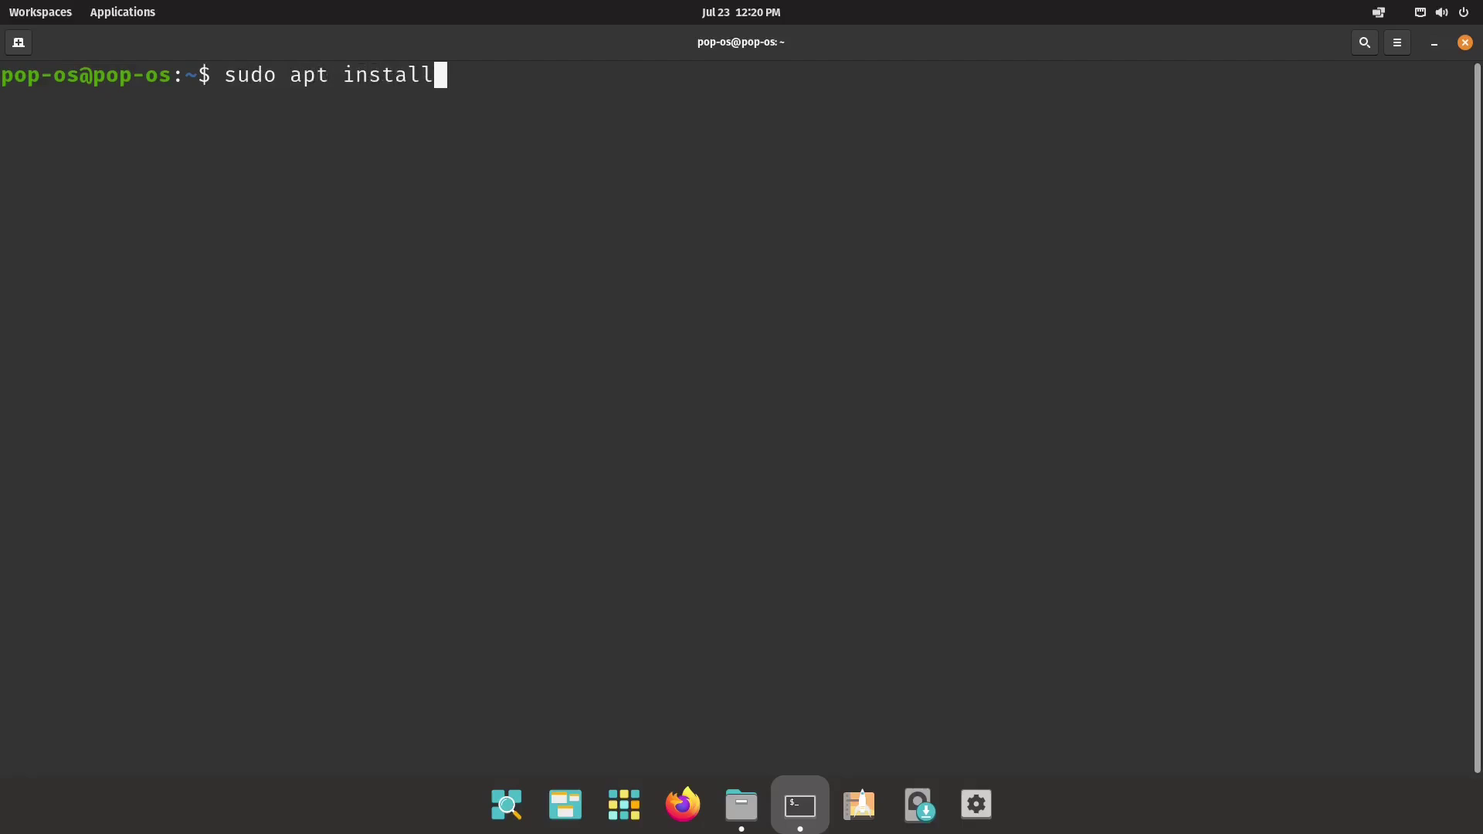
text(nautil)
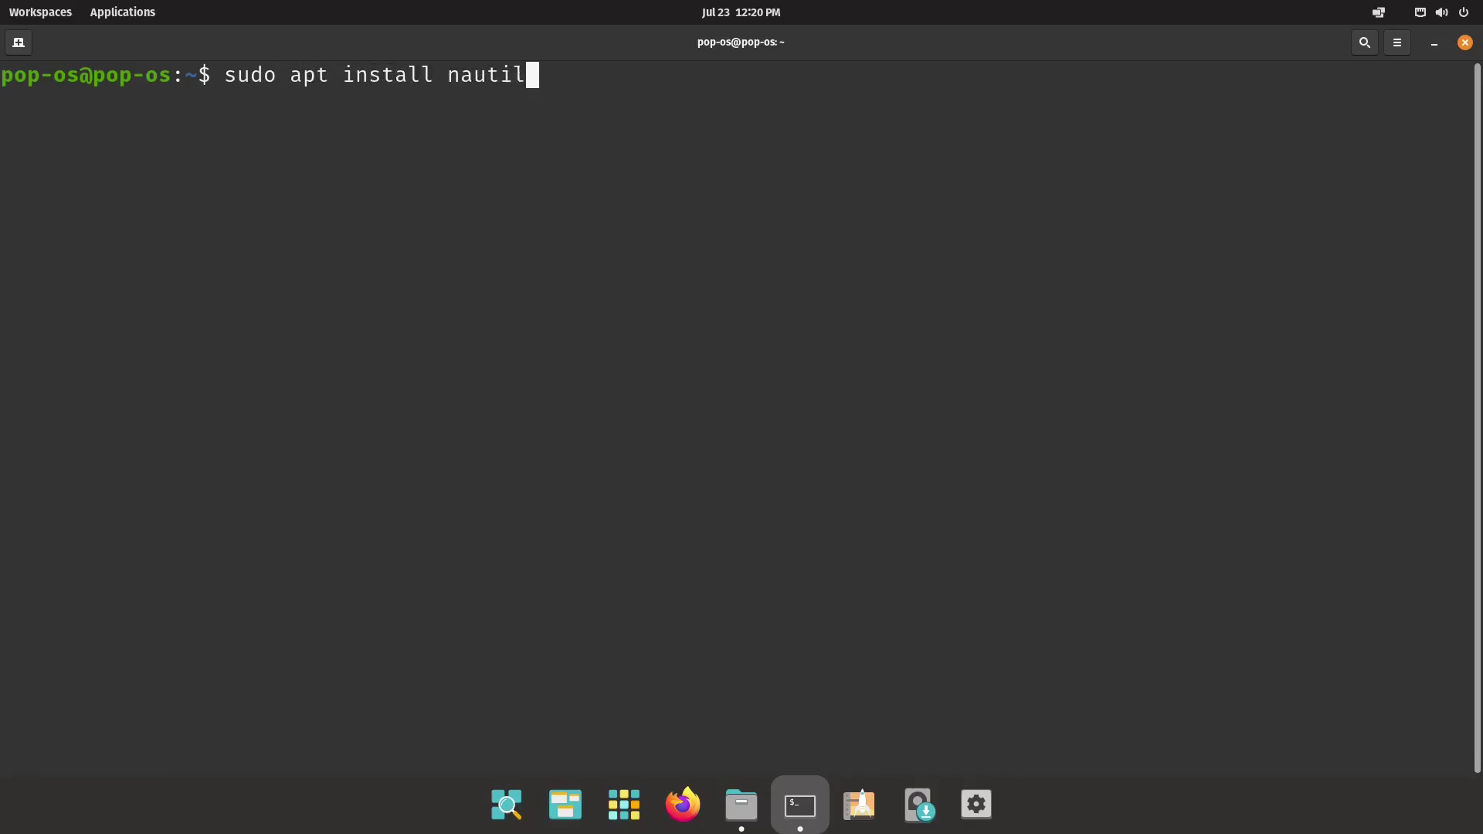
text(us-t)
key(BackSpace)
text(gtk)
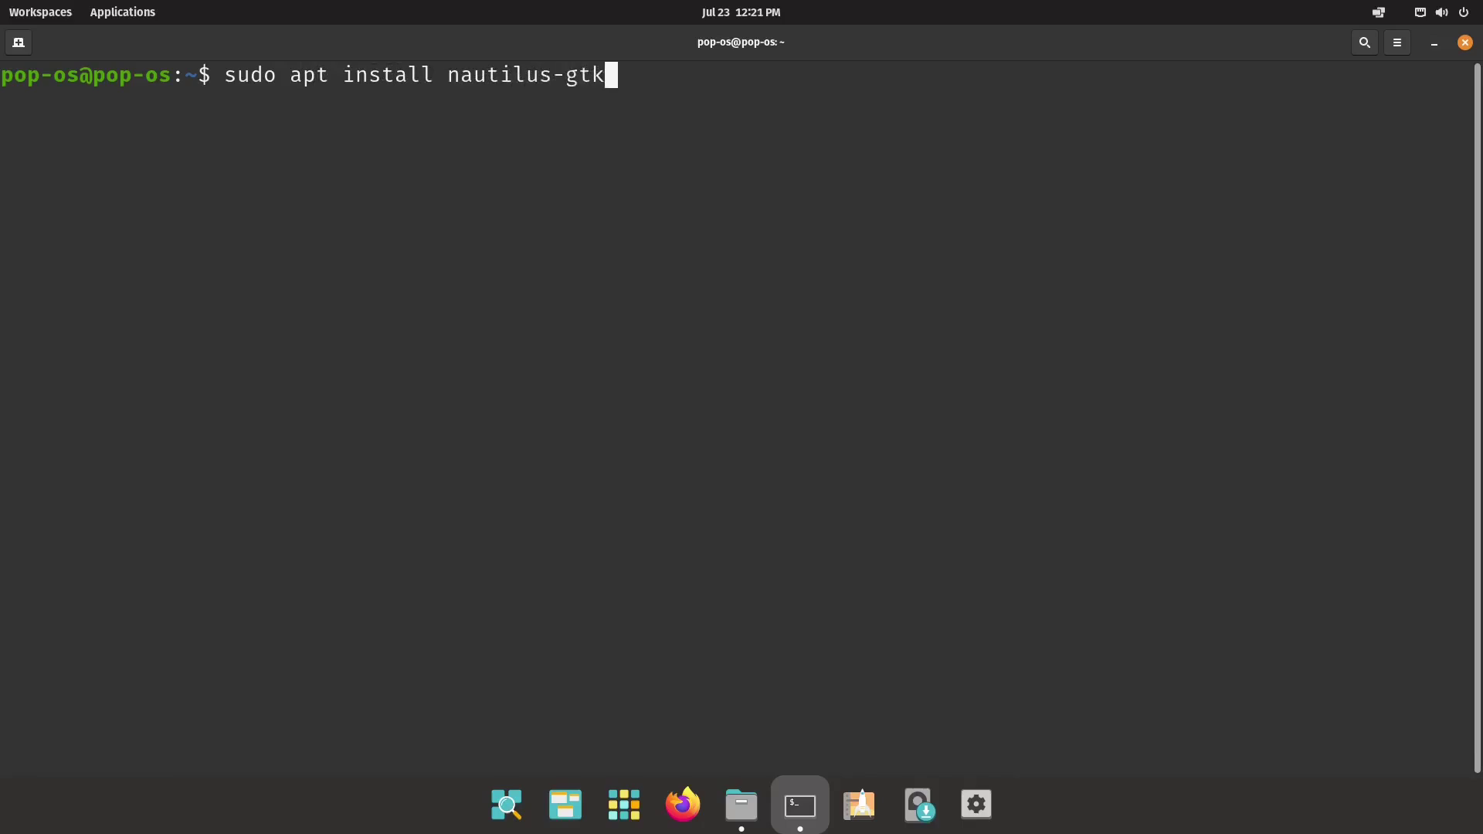
text(hash)
key(Return)
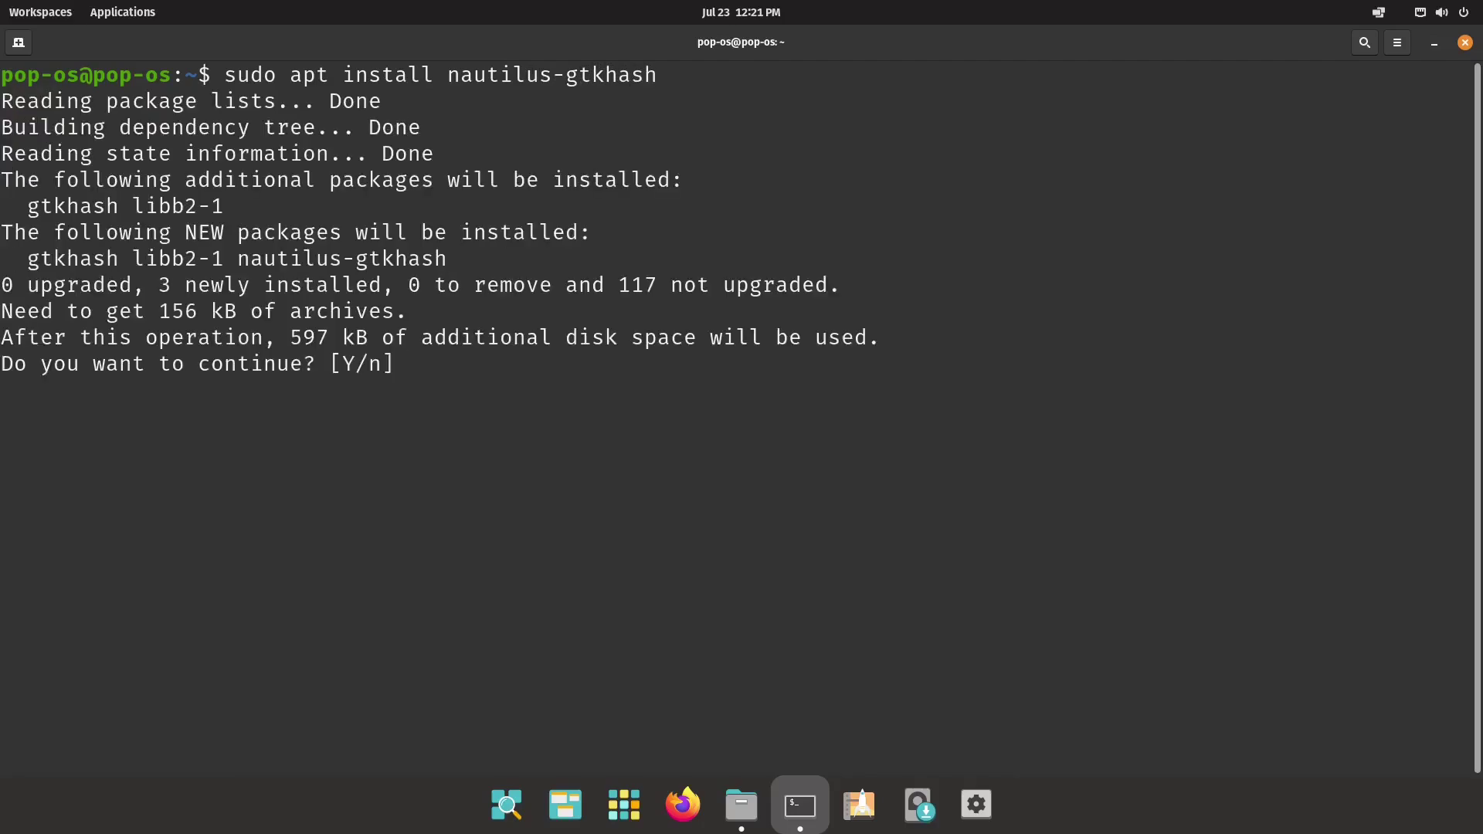
text(y)
key(Return)
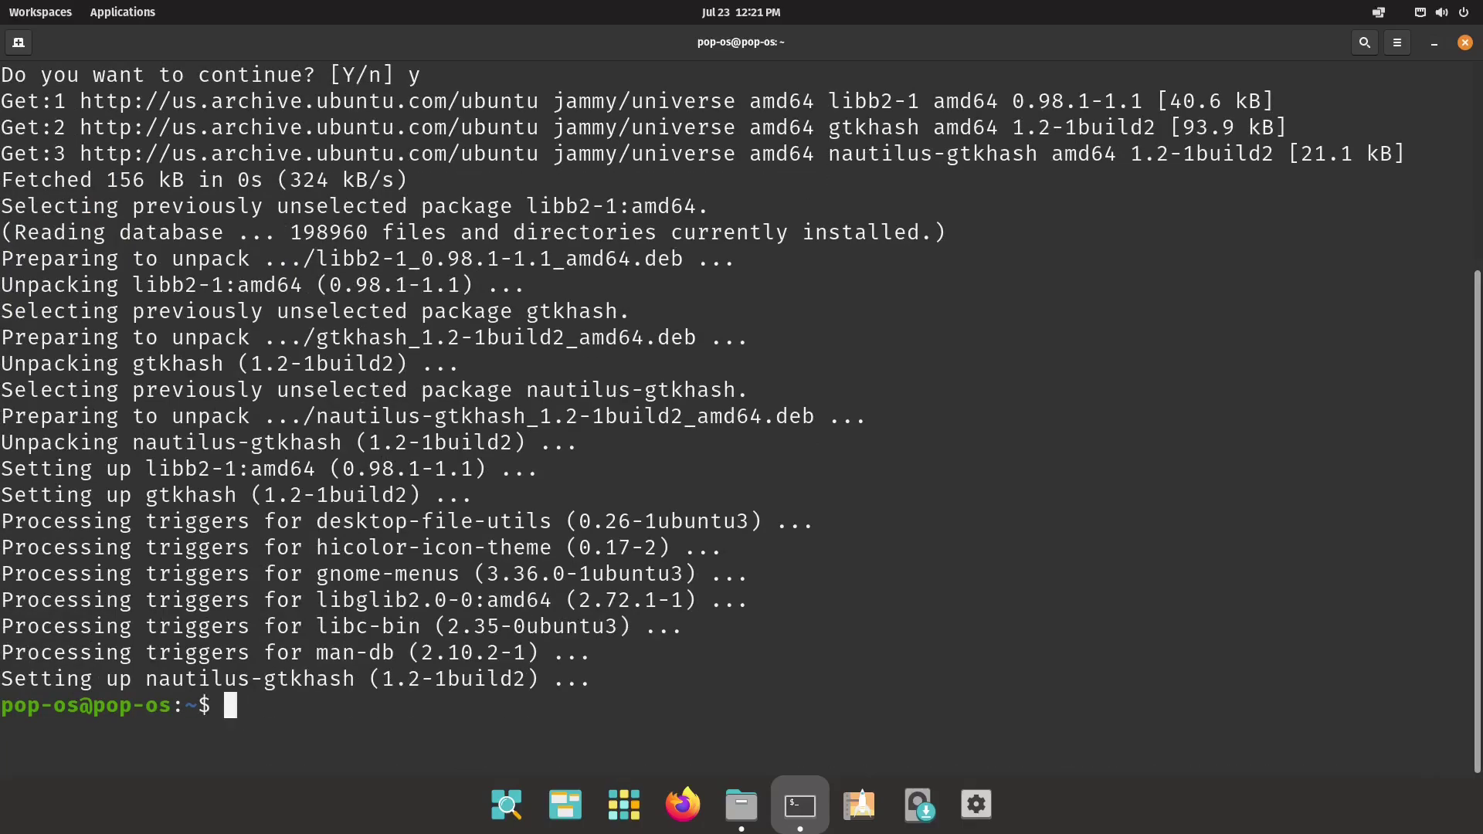
Quit the running file manager with nautilus -q, and close the terminal window
text(nautilus )
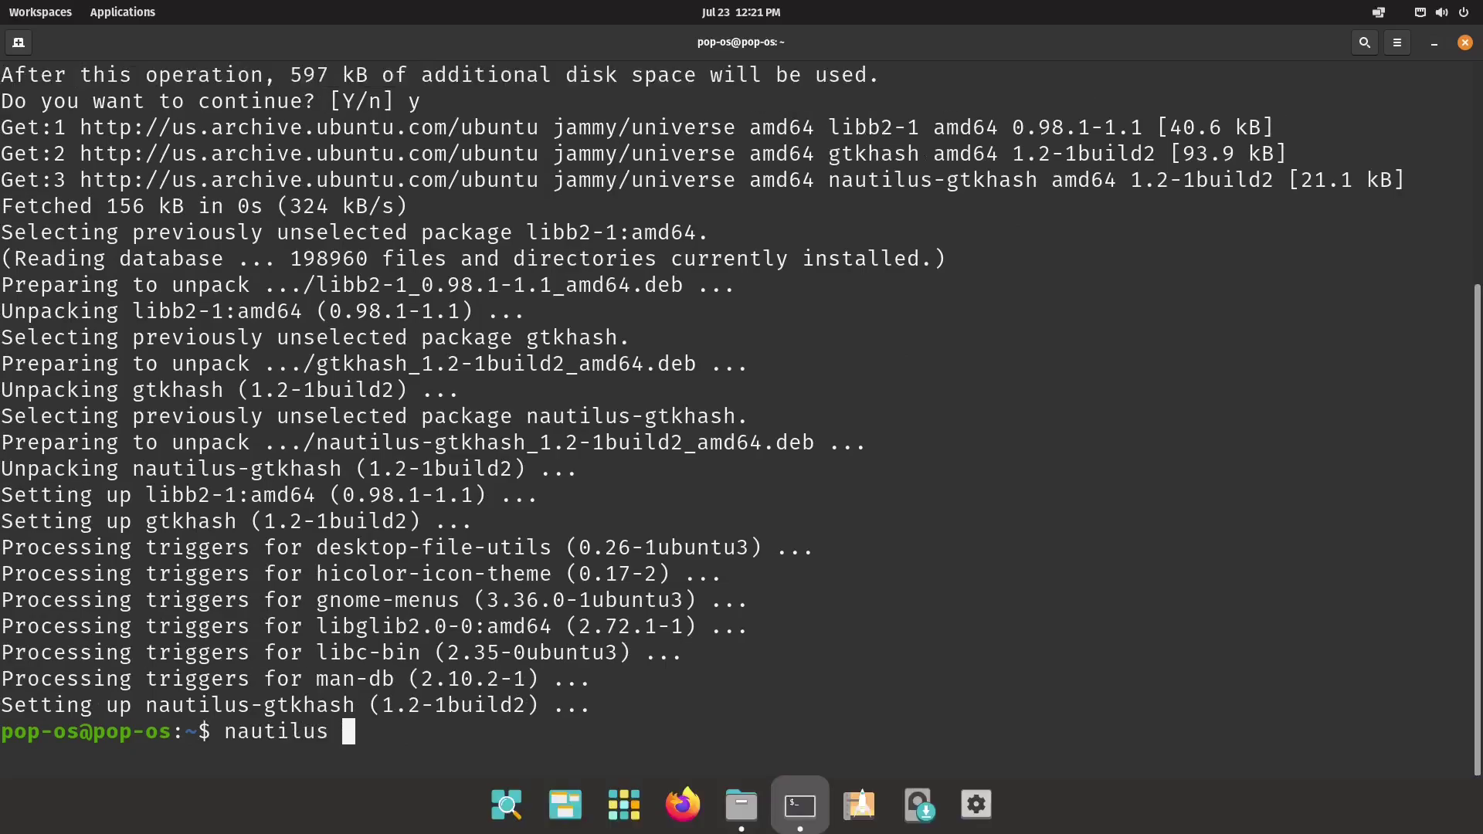
text(-q)
key(Return)
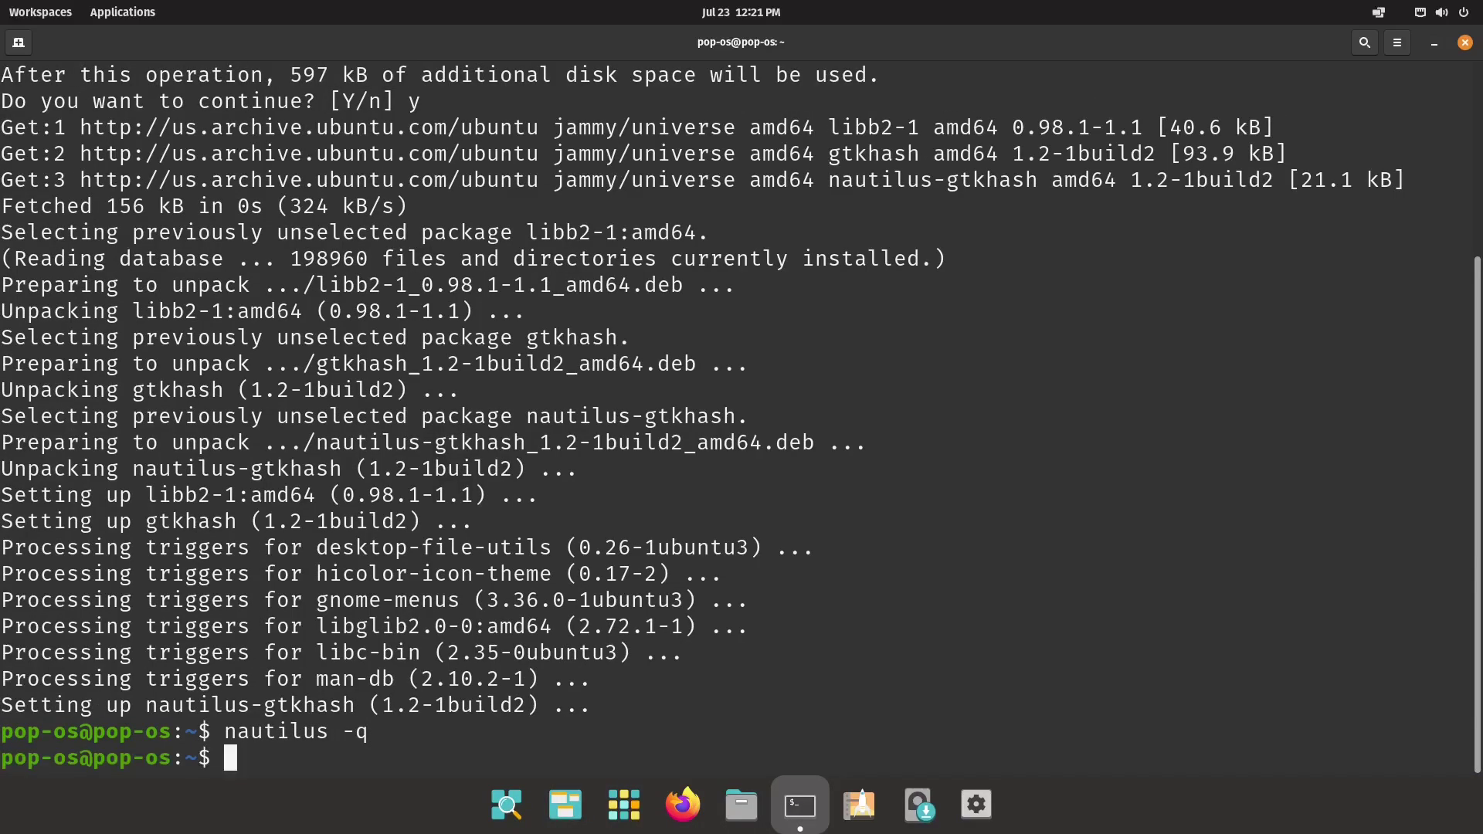
click(1465, 43)
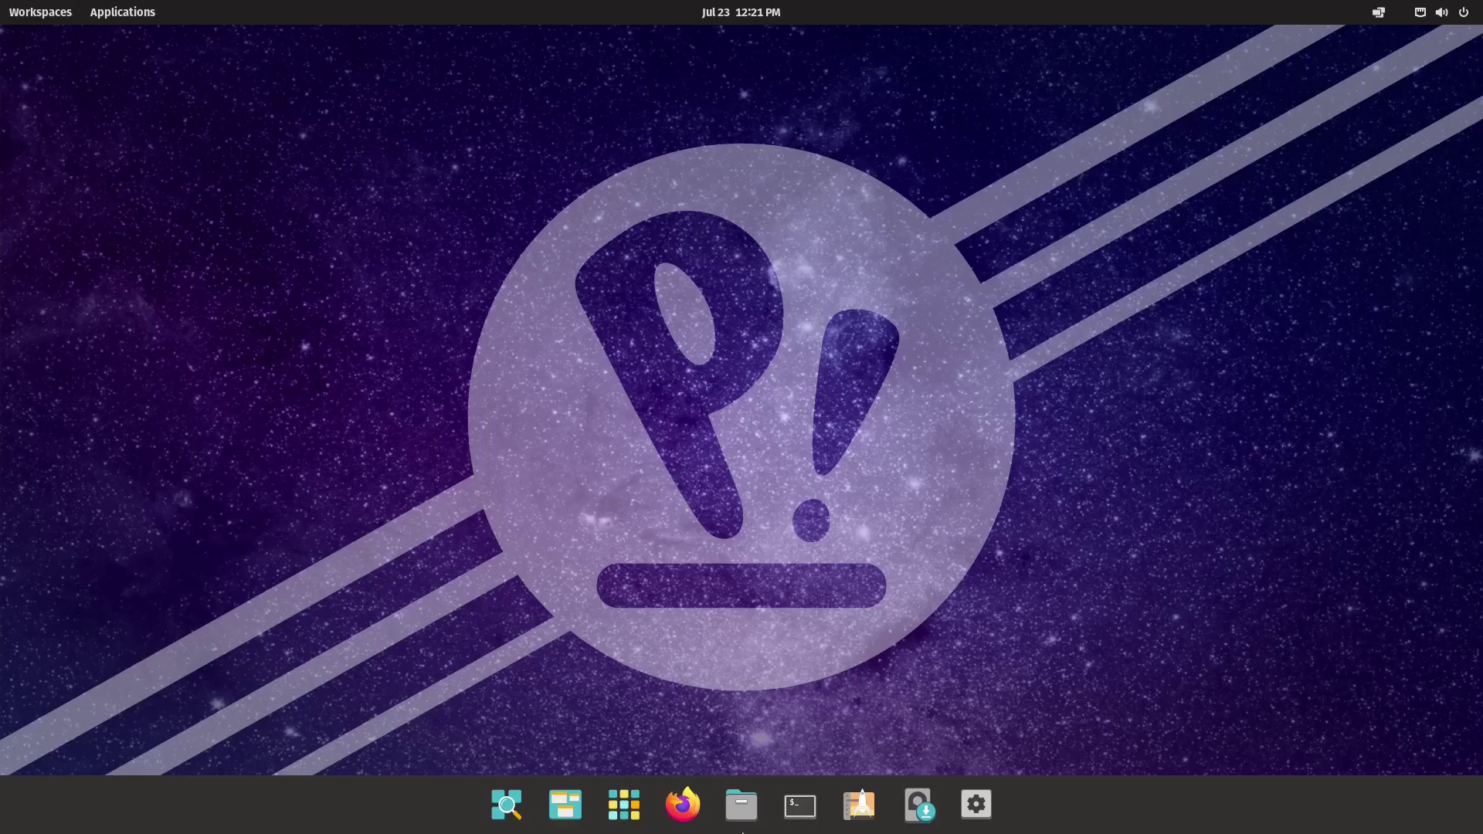
Reopen the file manager and briefly view the properties of index.jpeg in the Pictures folder
click(743, 804)
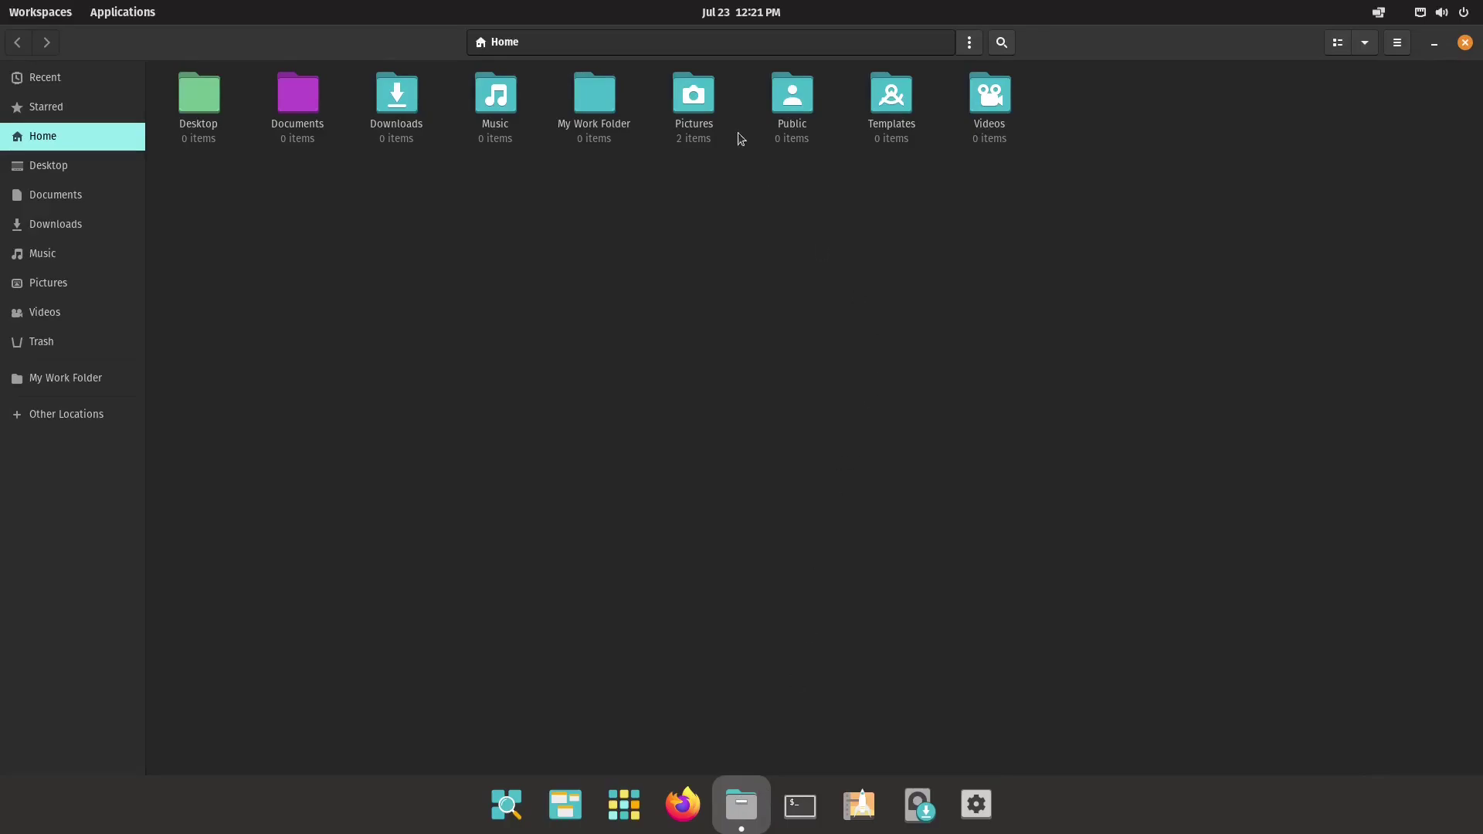
double_click(691, 107)
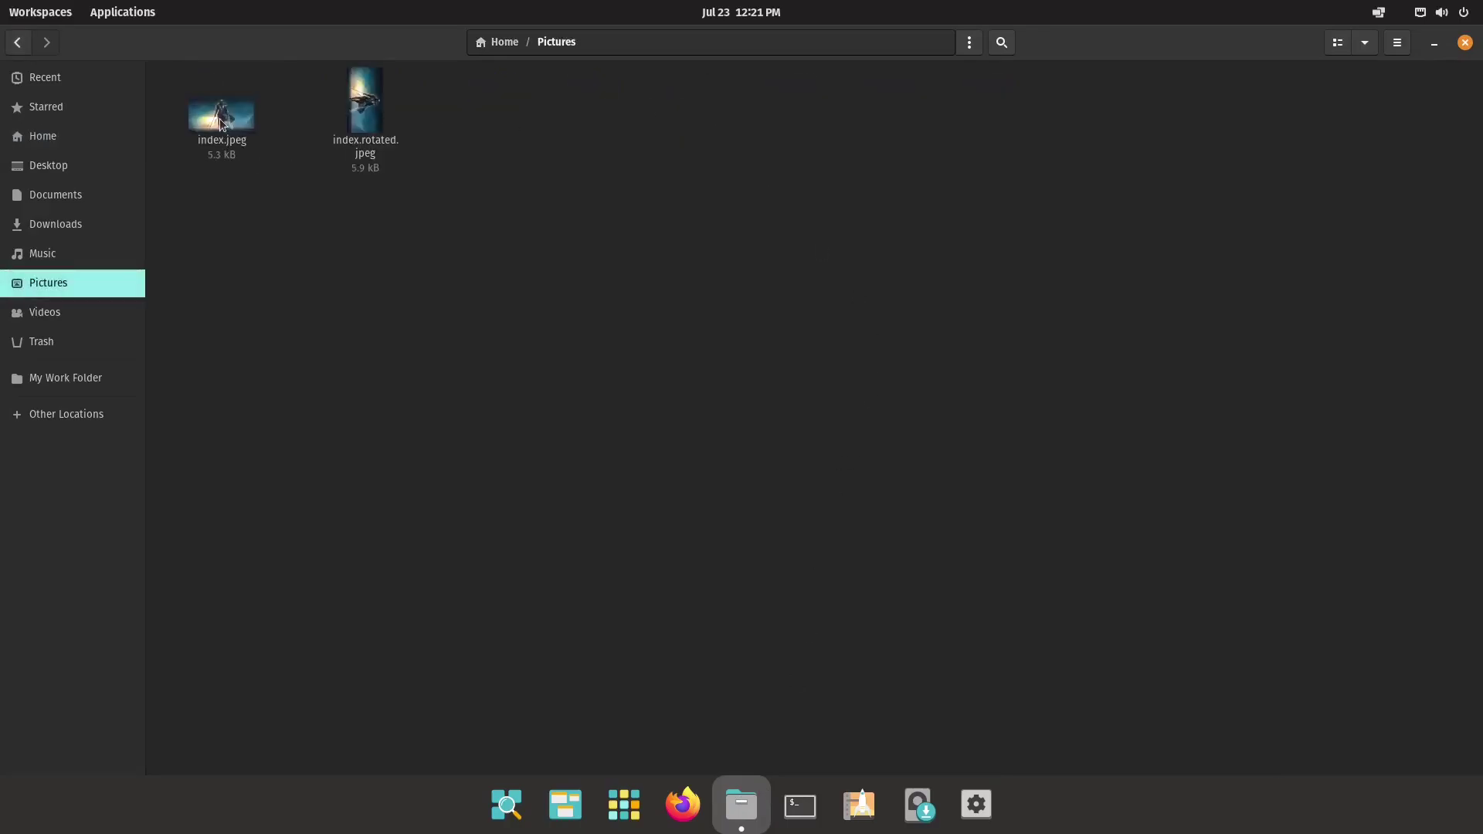
right_click(221, 120)
click(330, 507)
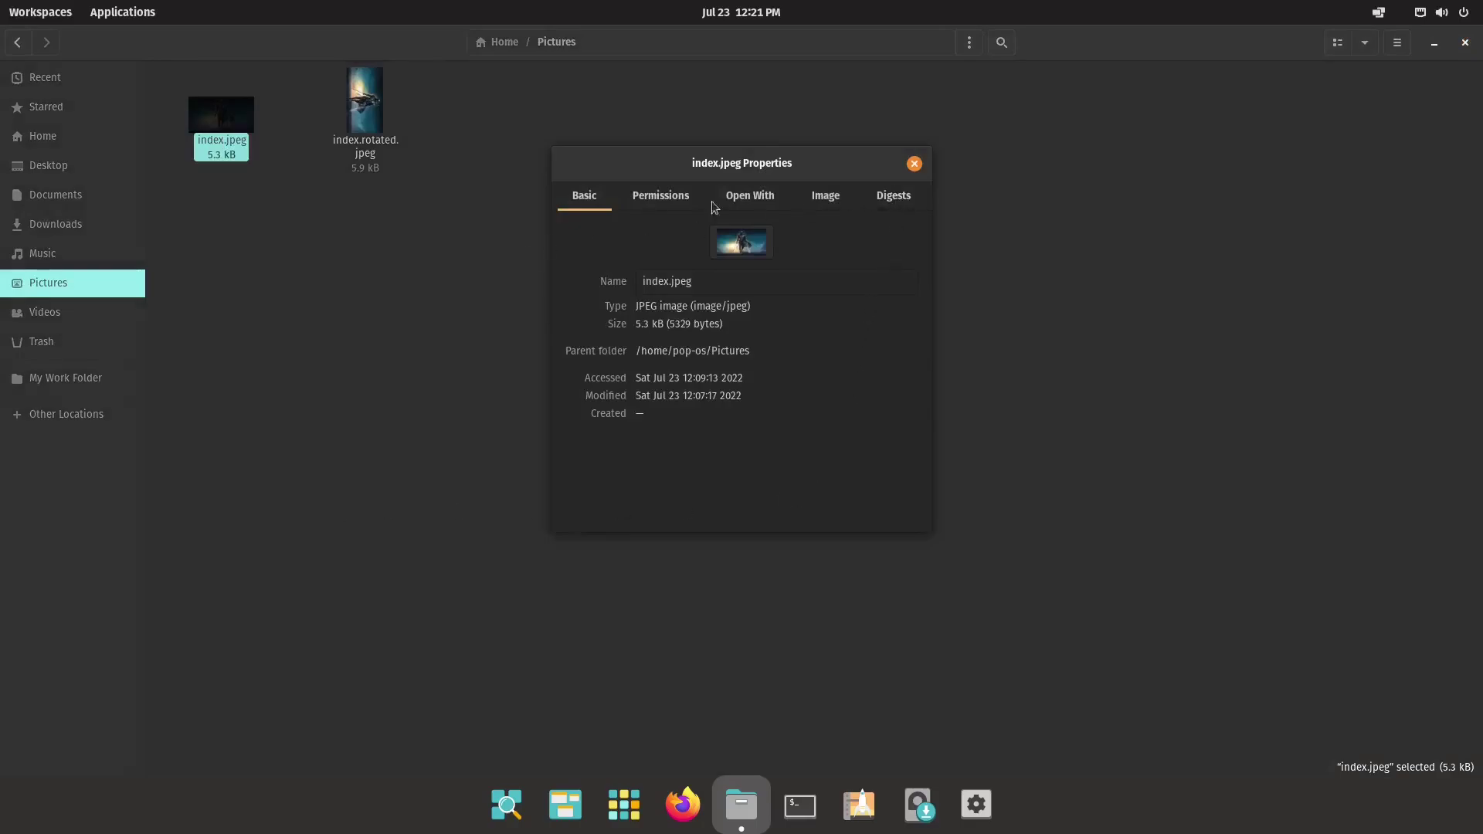
click(915, 165)
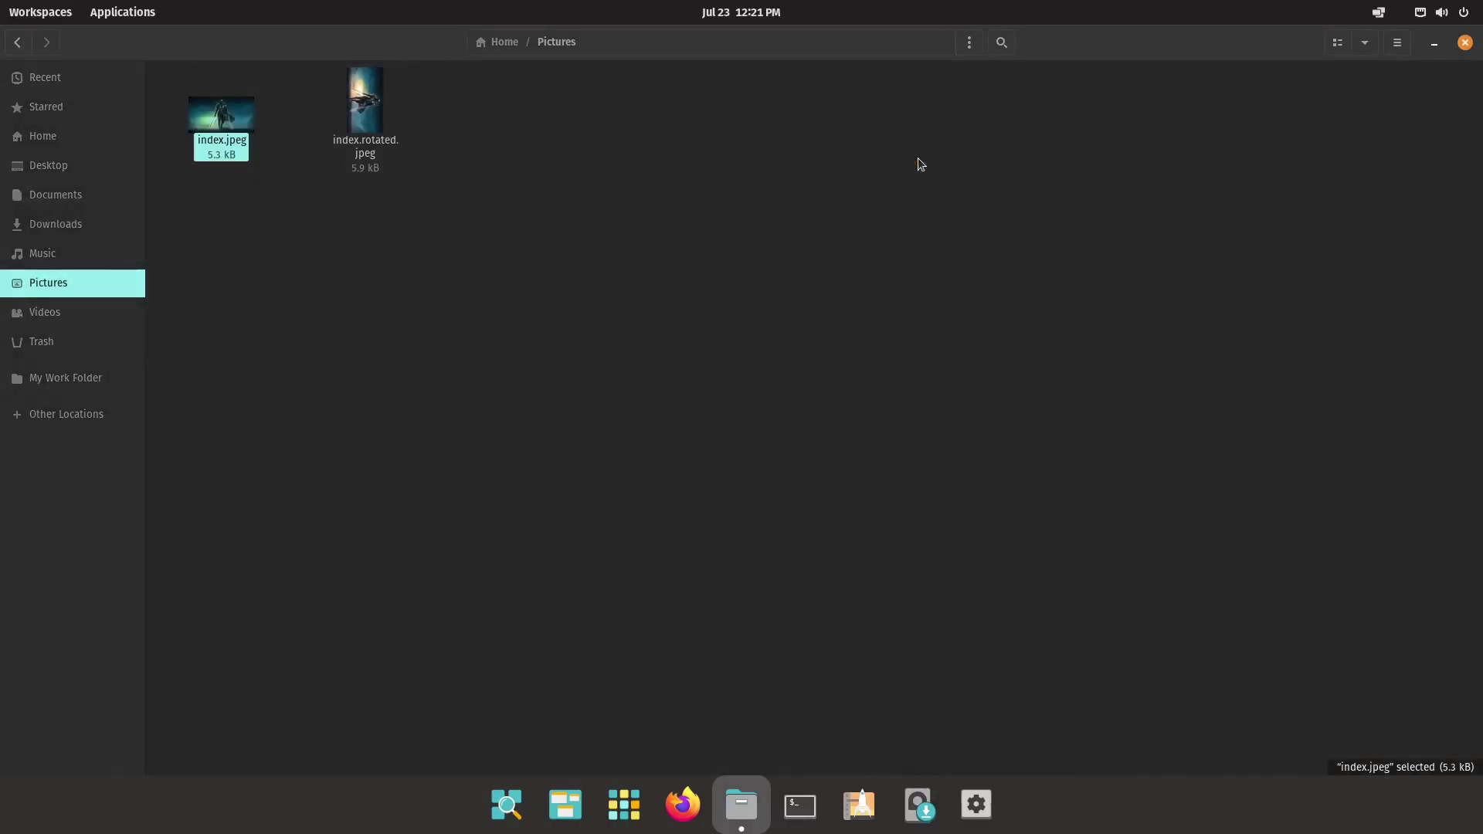
Display the Digests page with the available hash functions in the properties of index.jpeg
right_click(219, 122)
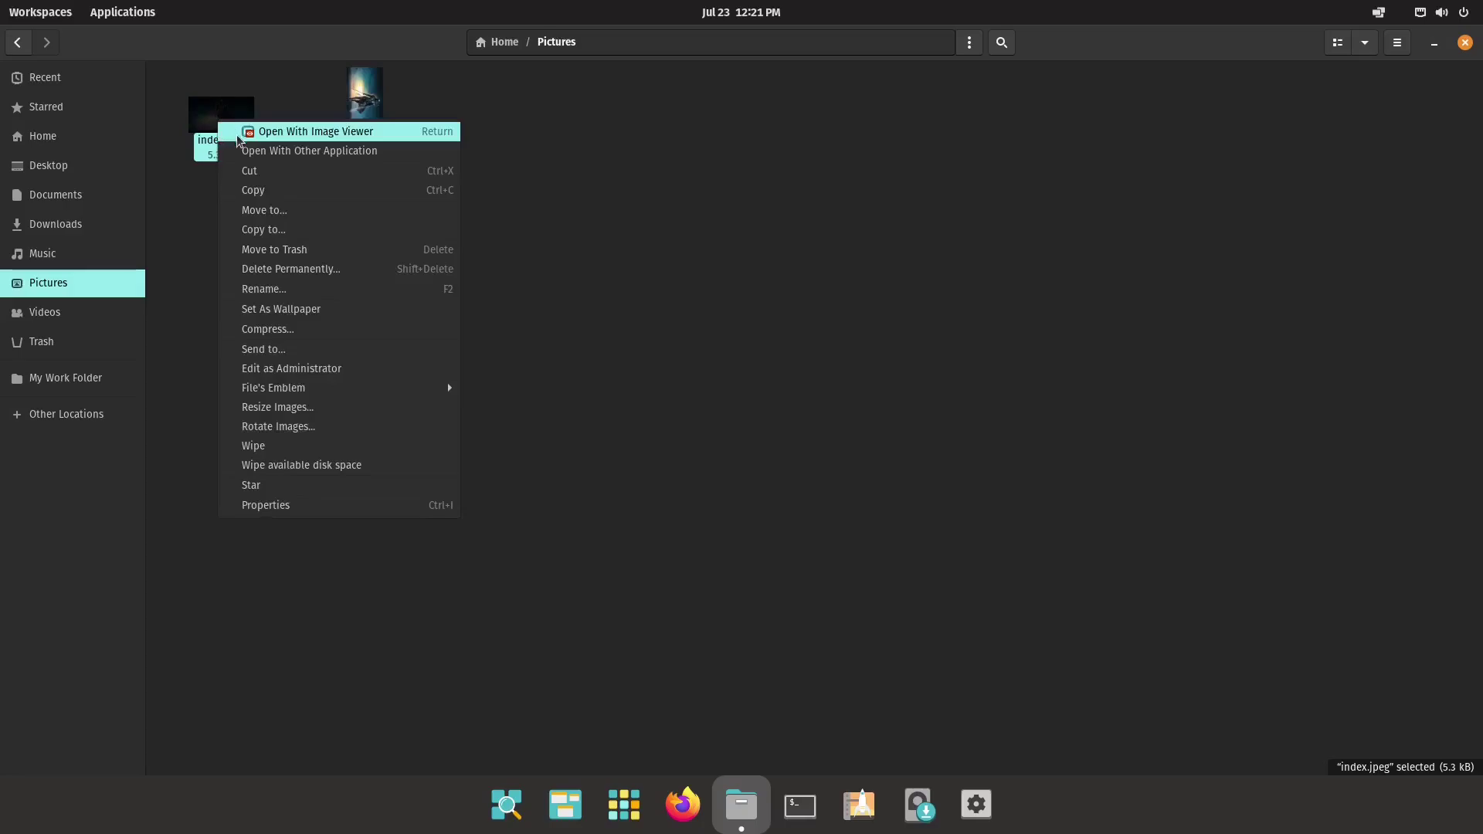
click(323, 506)
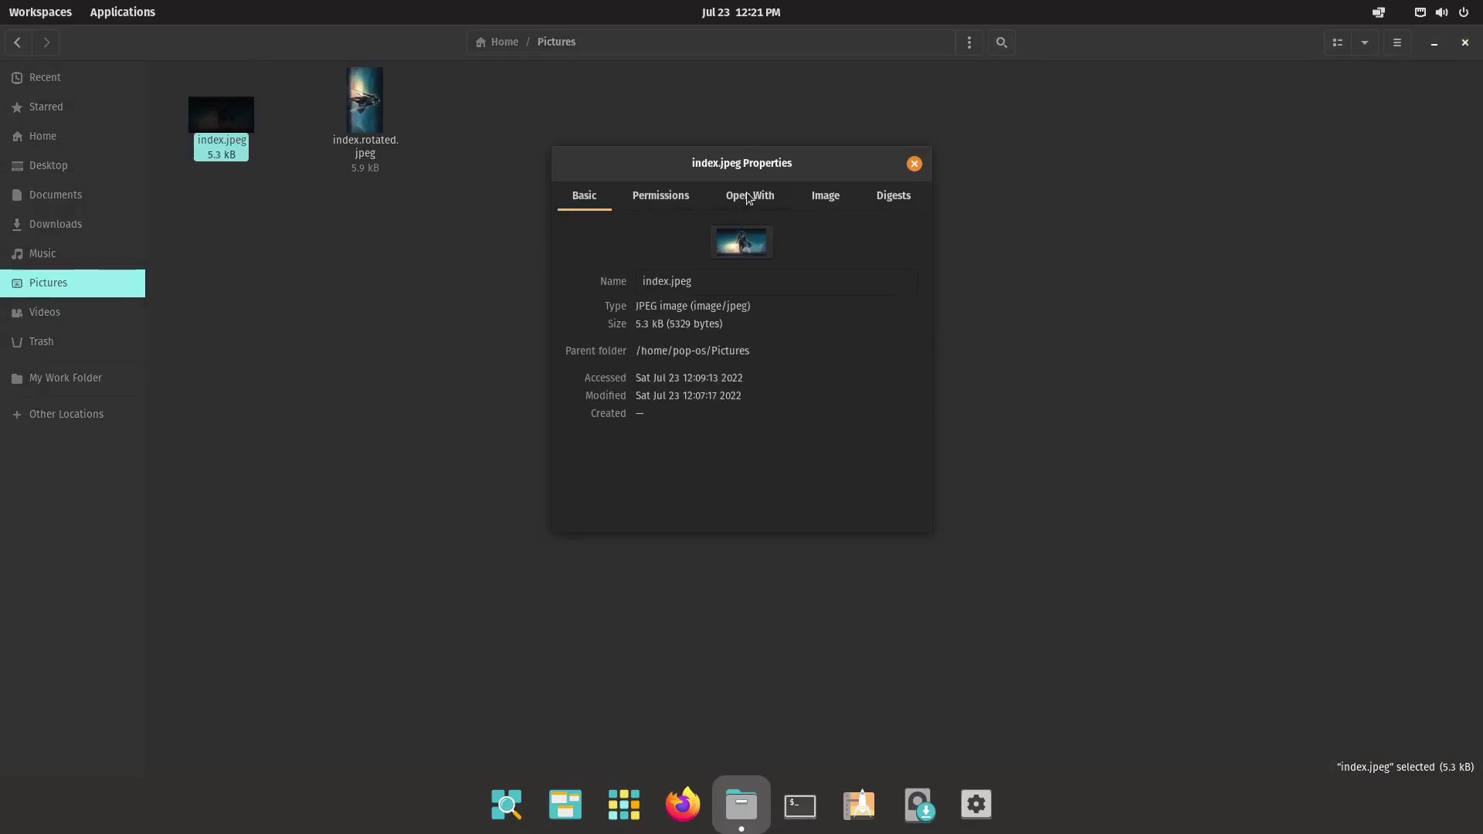
click(900, 198)
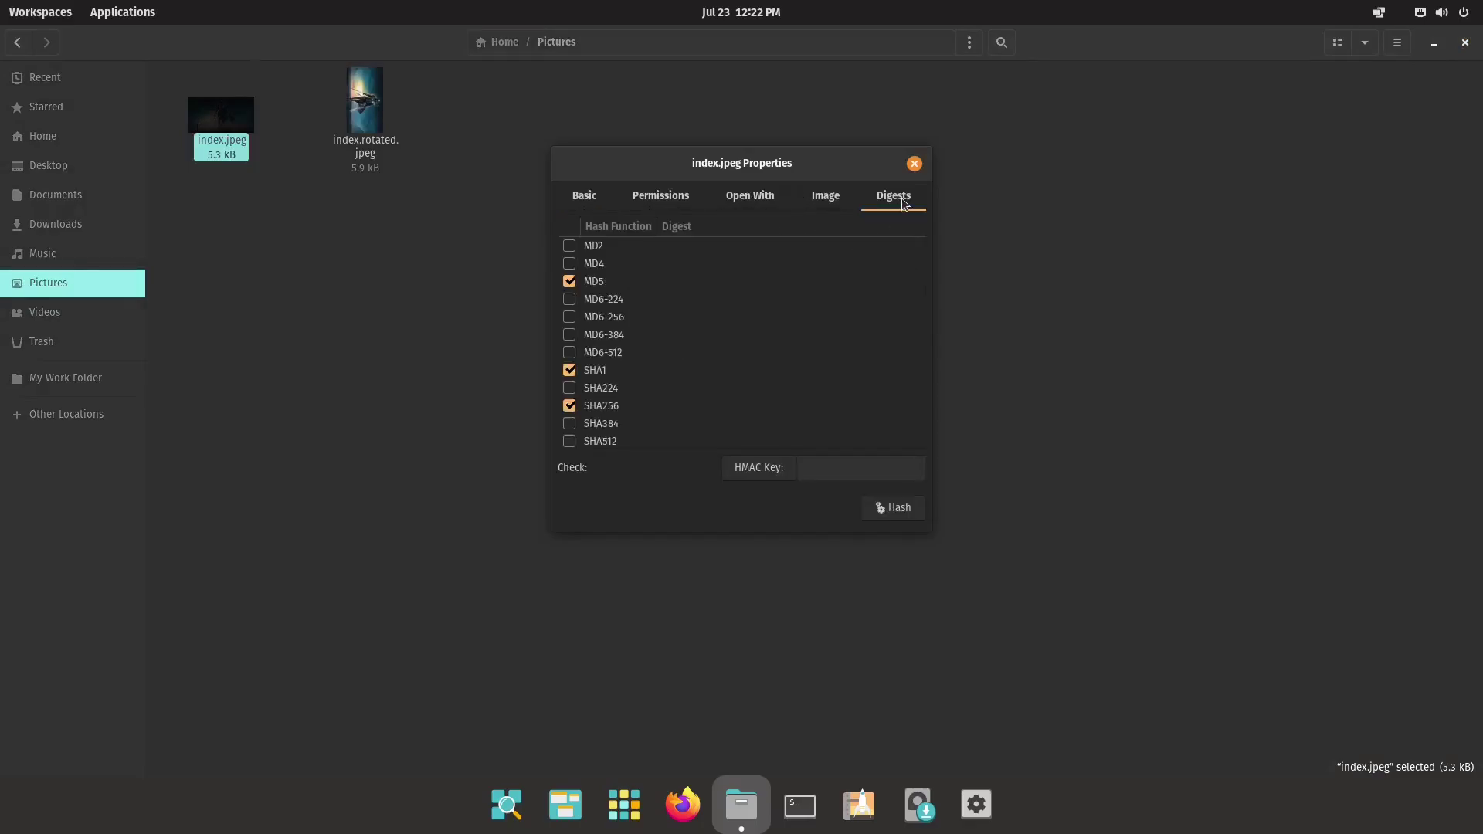